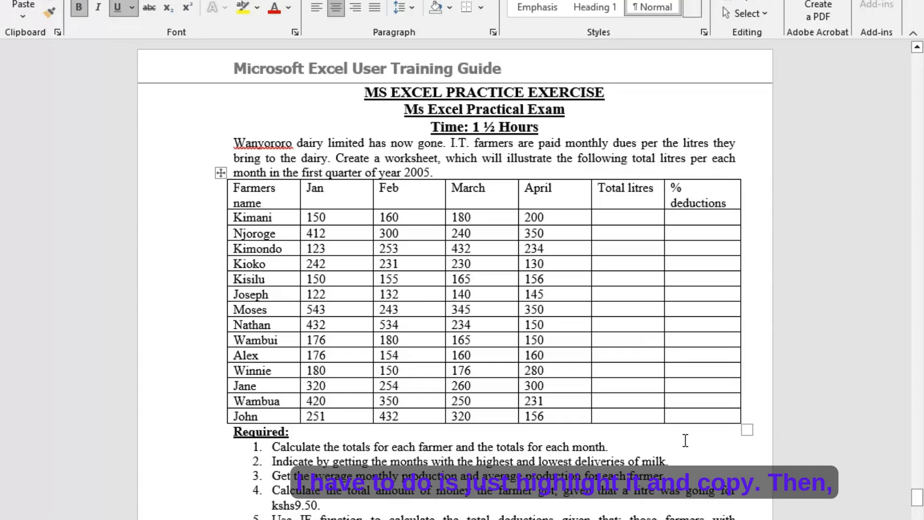
- Copy the whole farmers' milk delivery table, from the header row to the last farmer, in the exercise document
drag(684, 414, 224, 198)
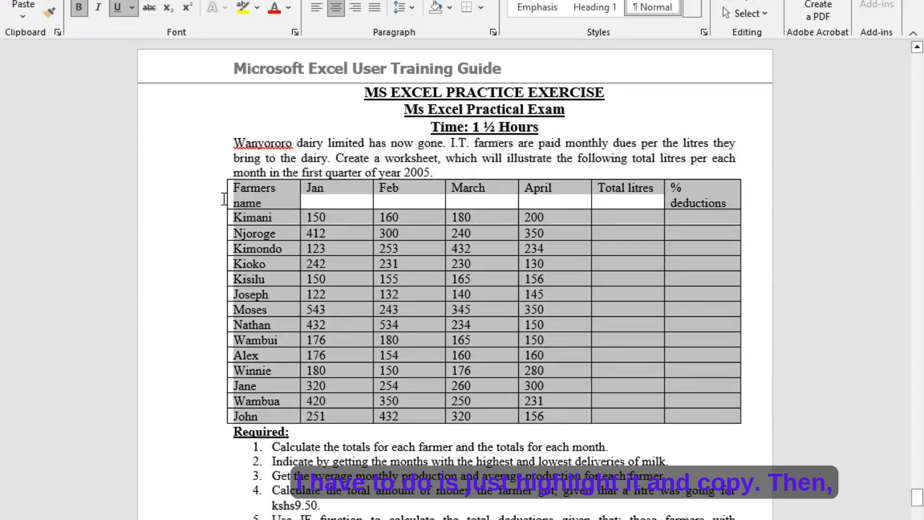
right_click(252, 201)
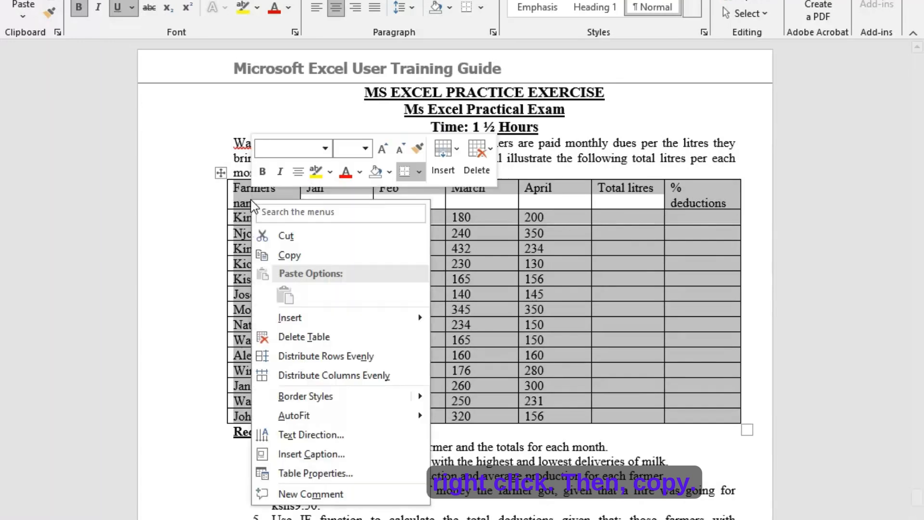
click(284, 254)
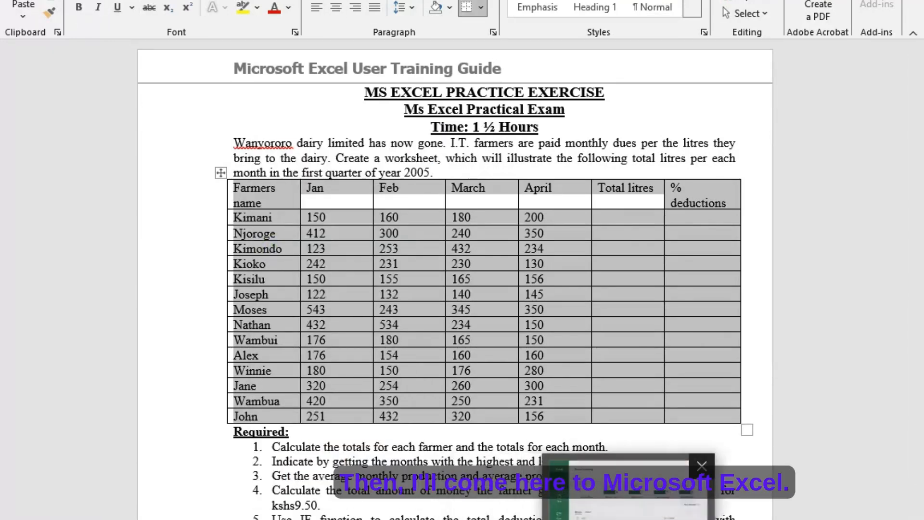
- Switch to Excel, create a blank workbook, and paste the copied table at cell A1 with its source formatting
click(658, 519)
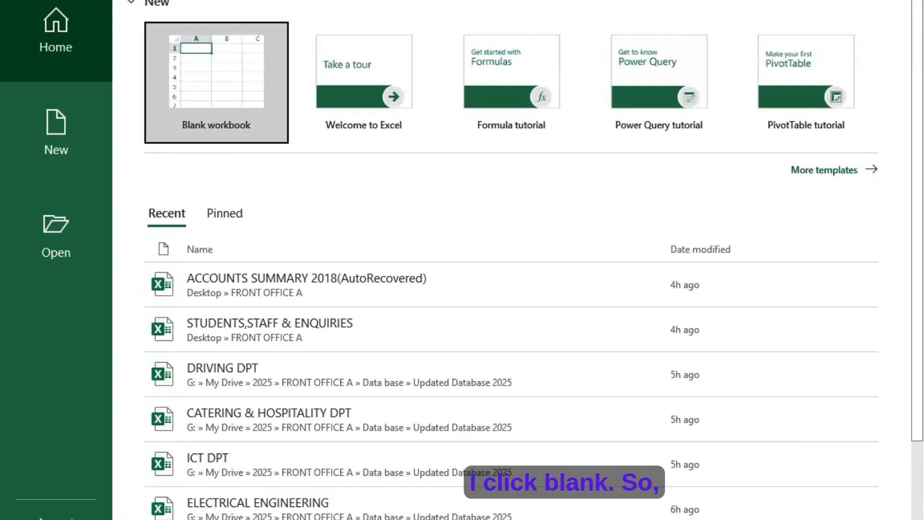
click(219, 72)
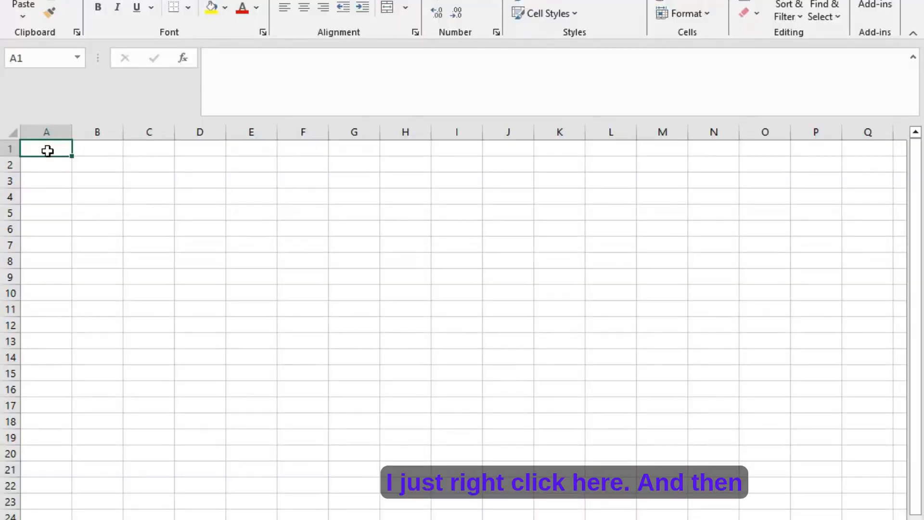
right_click(47, 151)
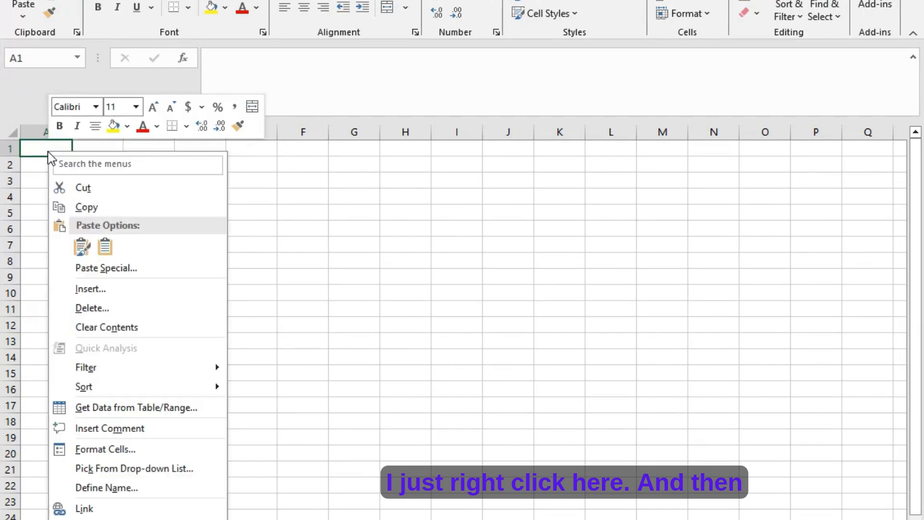
click(75, 256)
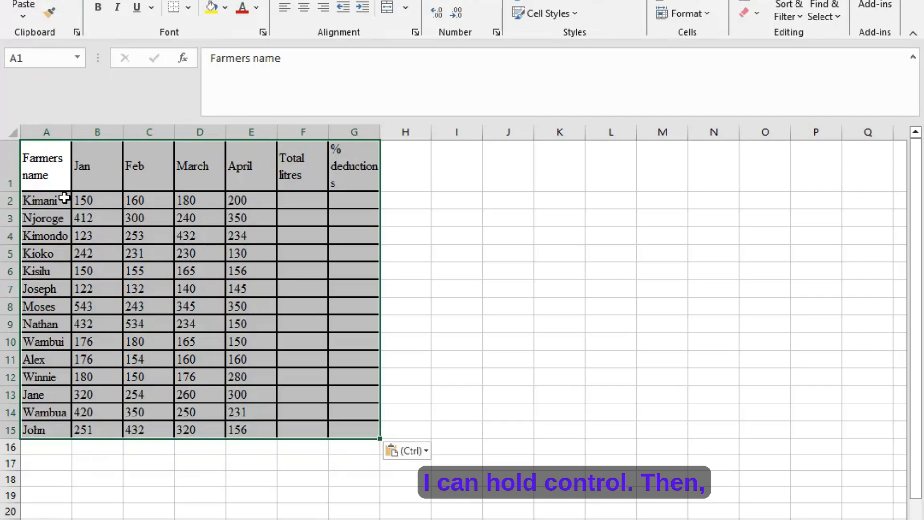
- Widen column G slightly so the word "deductions" in its heading fits on one line
key(ctrl)
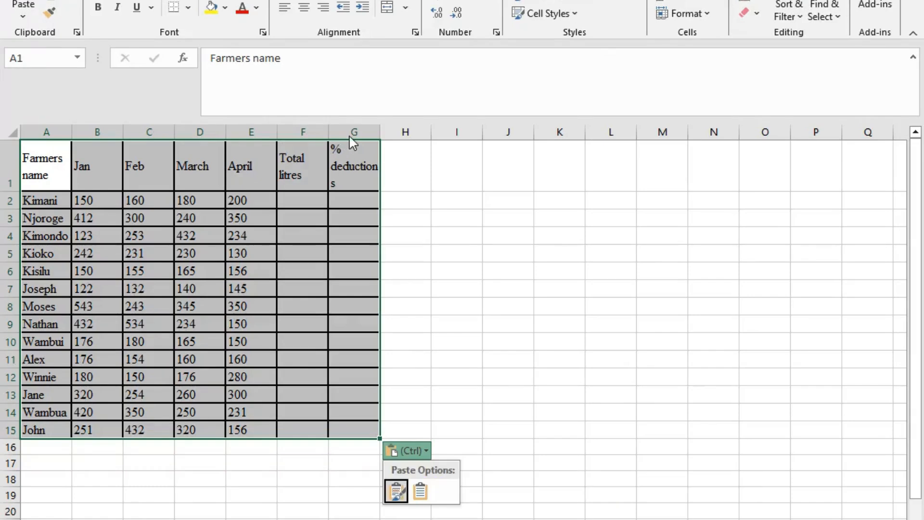
click(380, 131)
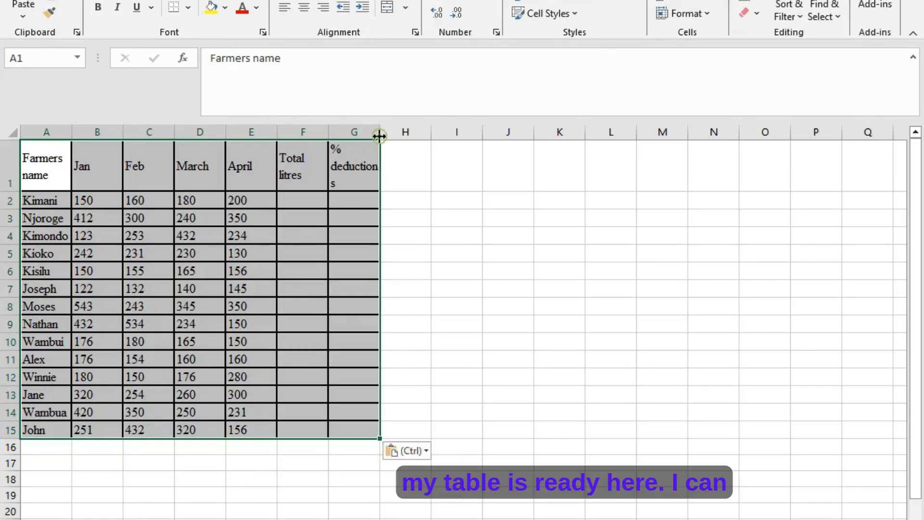
drag(380, 132, 388, 135)
click(398, 186)
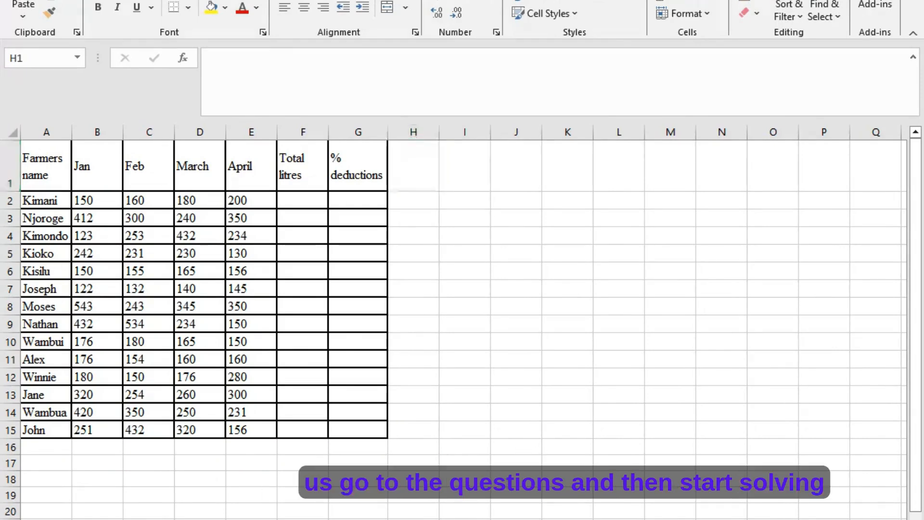
- Switch to the Word exercise and read the first question in the Required list below the table
key(alt+Tab)
scroll(346, 422, down, 4)
scroll(346, 422, down, 1)
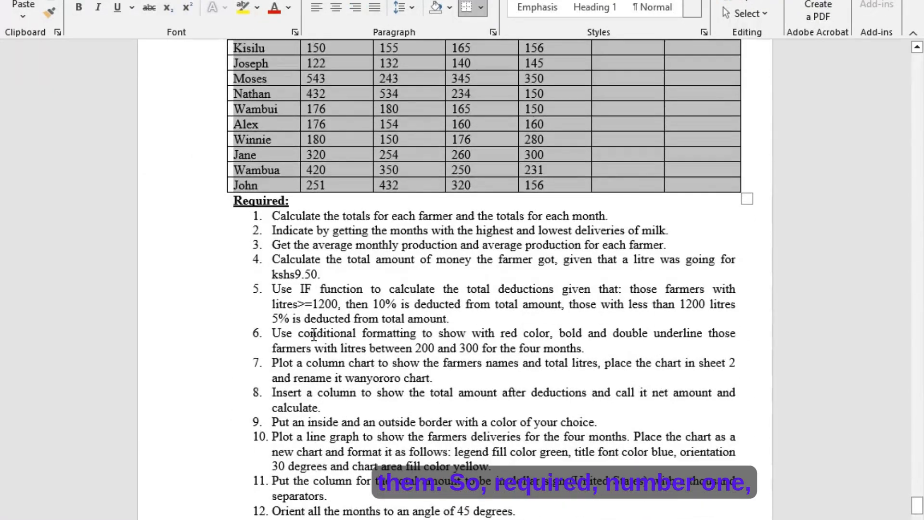
click(273, 253)
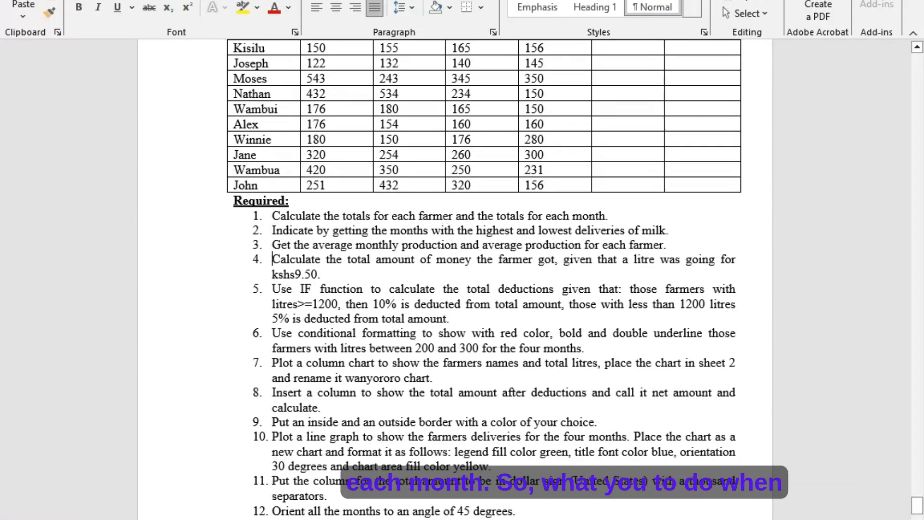
- Back in Excel, calculate each farmer's total litres with =SUM(B2:E2) in F2 and fill the formula down to F15
key(alt+Tab)
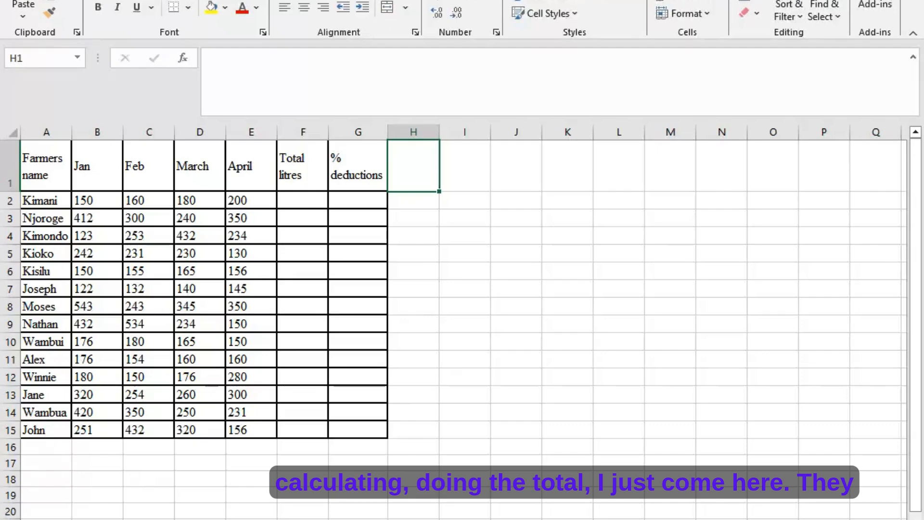
click(295, 203)
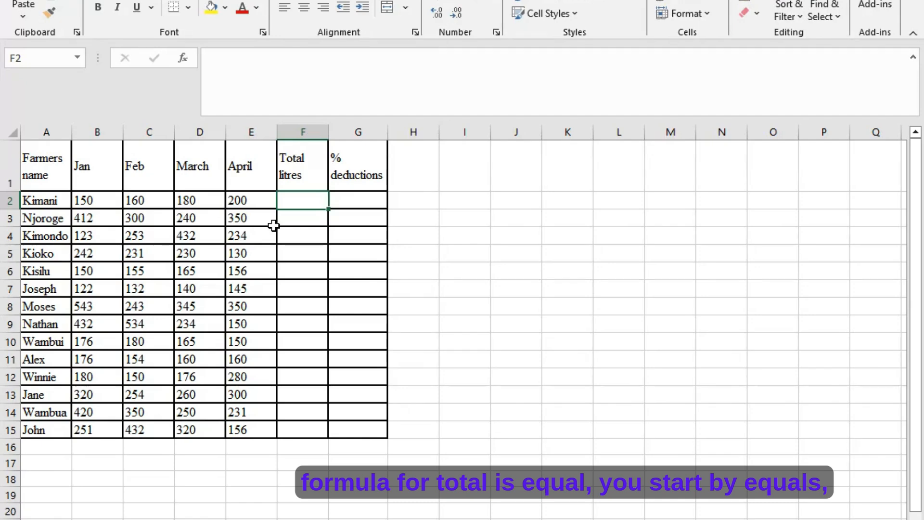
text(=)
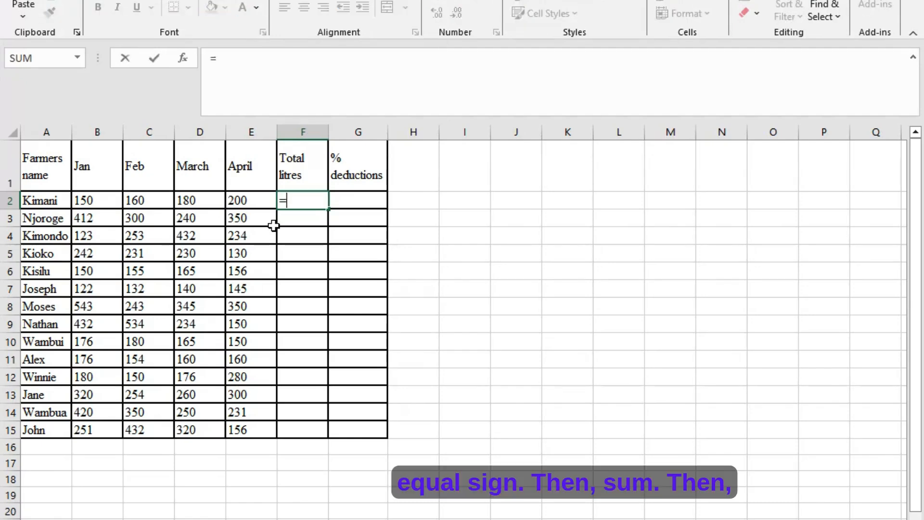
text(SUM)
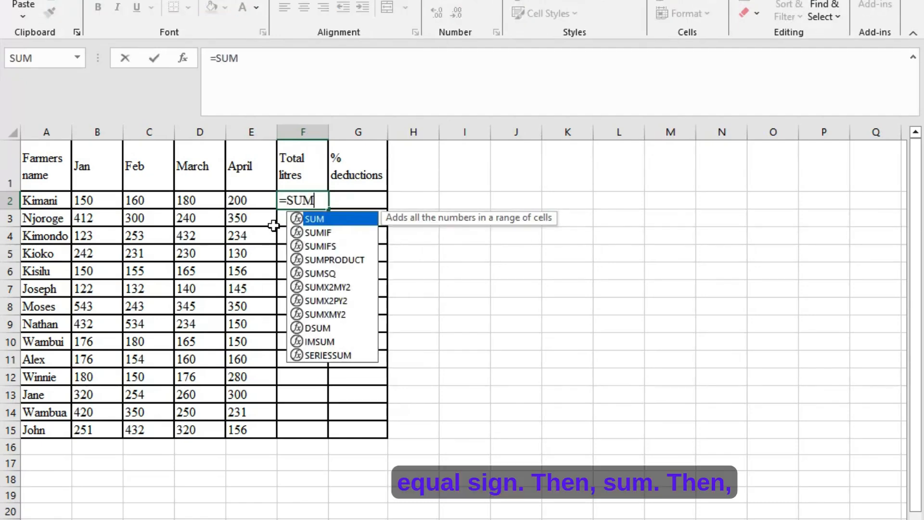
text(()
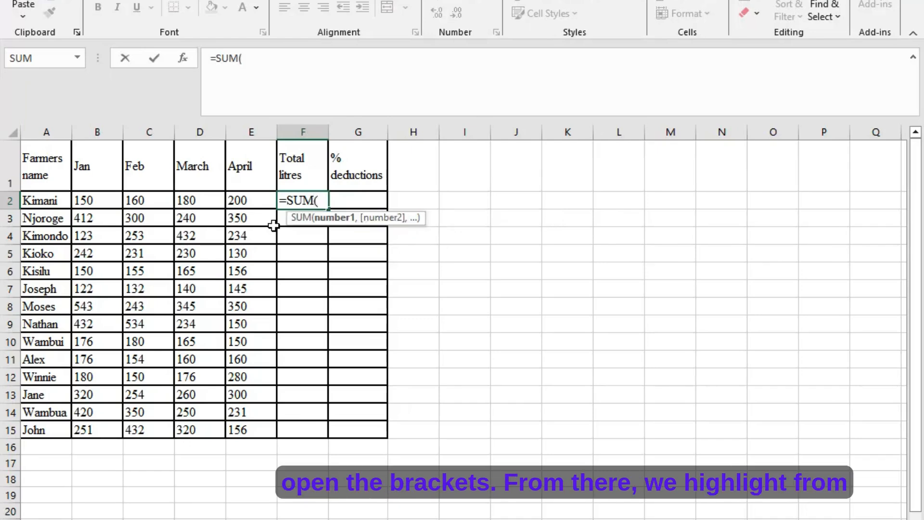
drag(97, 194, 238, 203)
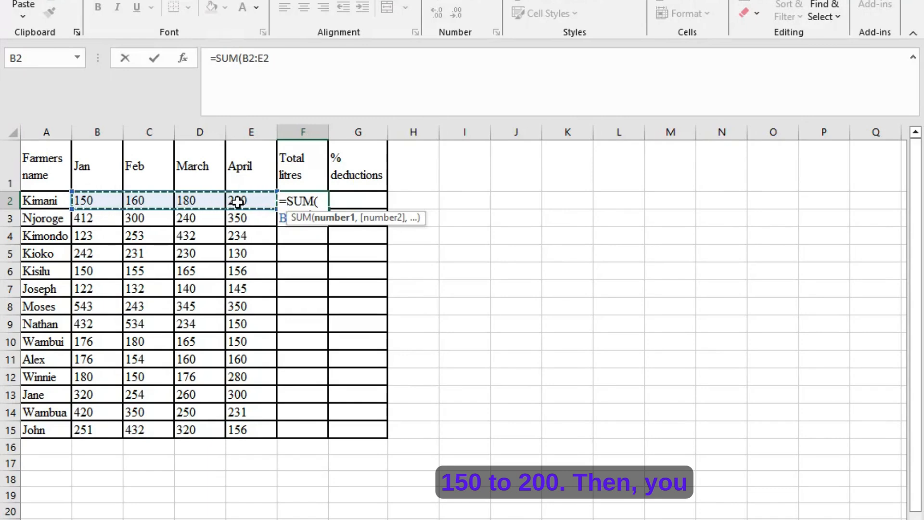
key(Return)
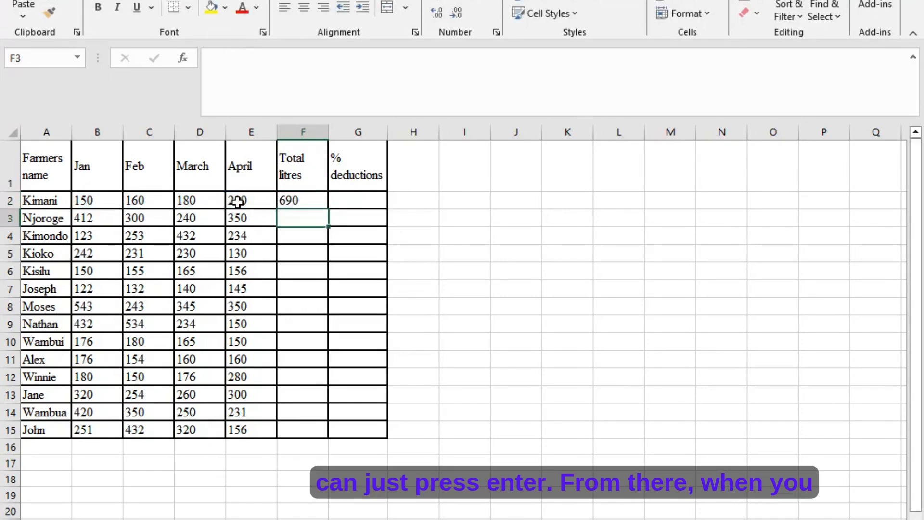
click(298, 201)
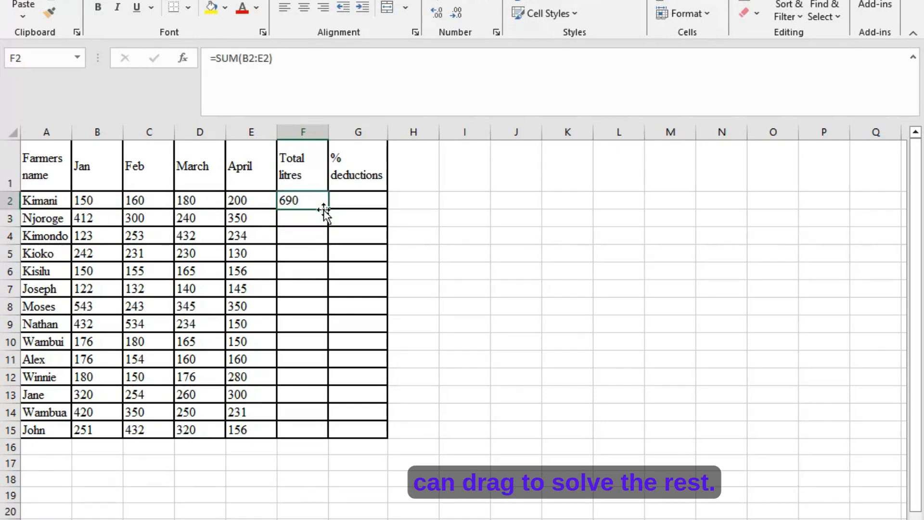
drag(326, 209, 305, 433)
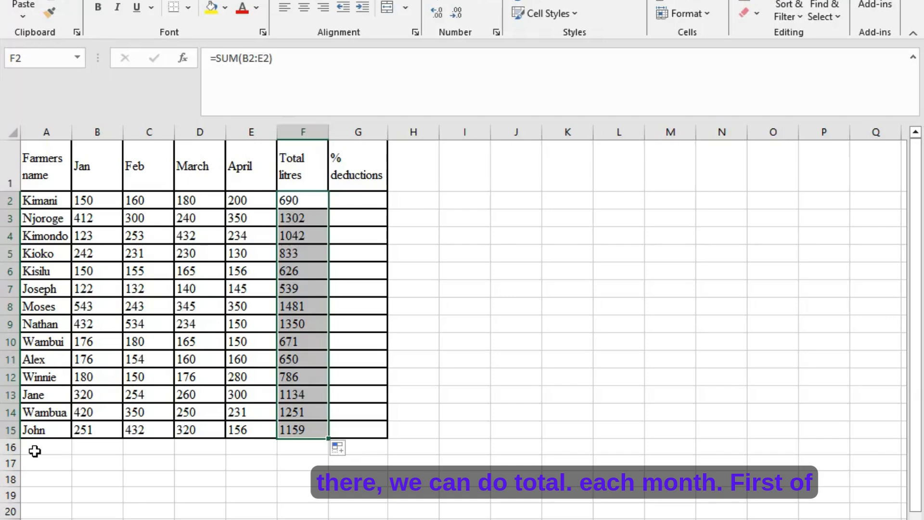
- Label the row below the last farmer "Total" in cell A16
click(34, 451)
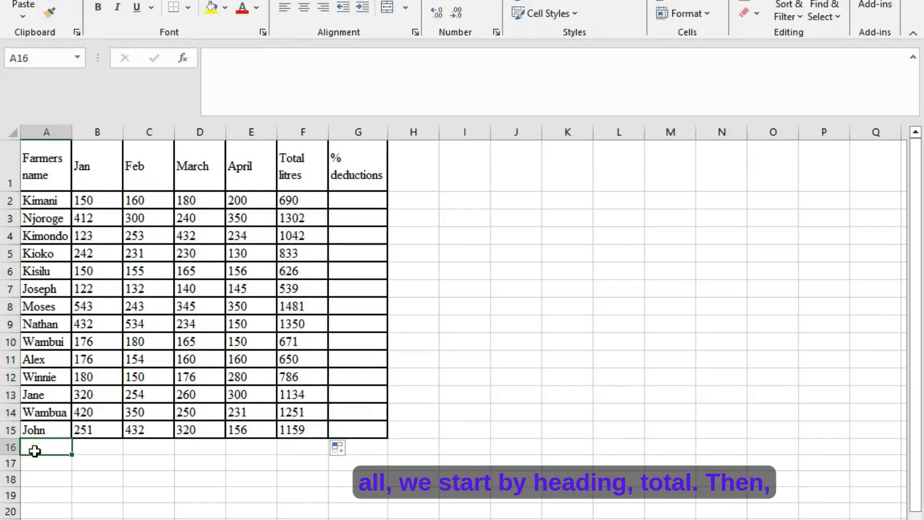
text(To)
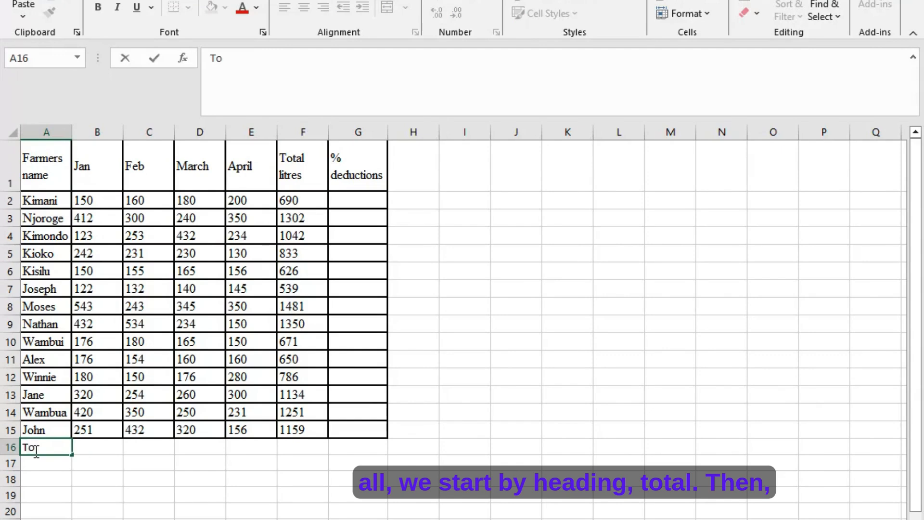
text(tal)
key(Tab)
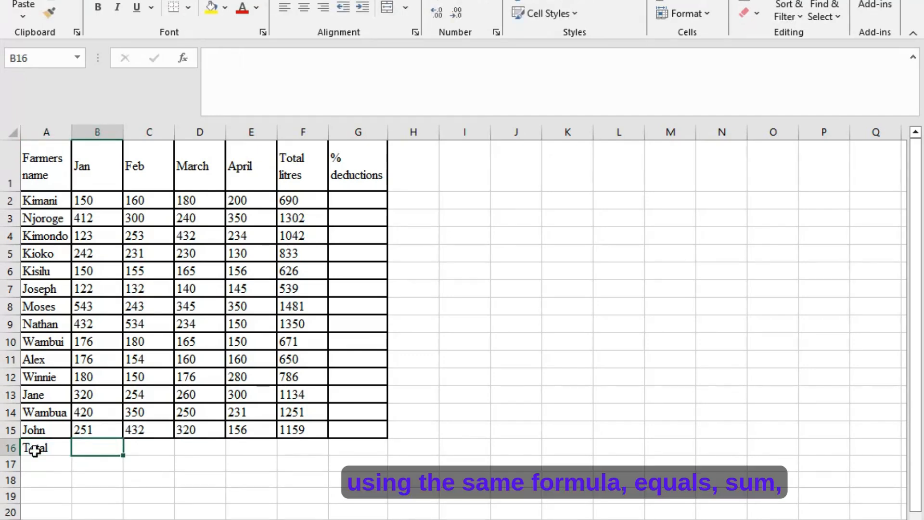
- Calculate the monthly totals with =SUM(B2:B15) in B16 and fill the formula across to E16
text(=s)
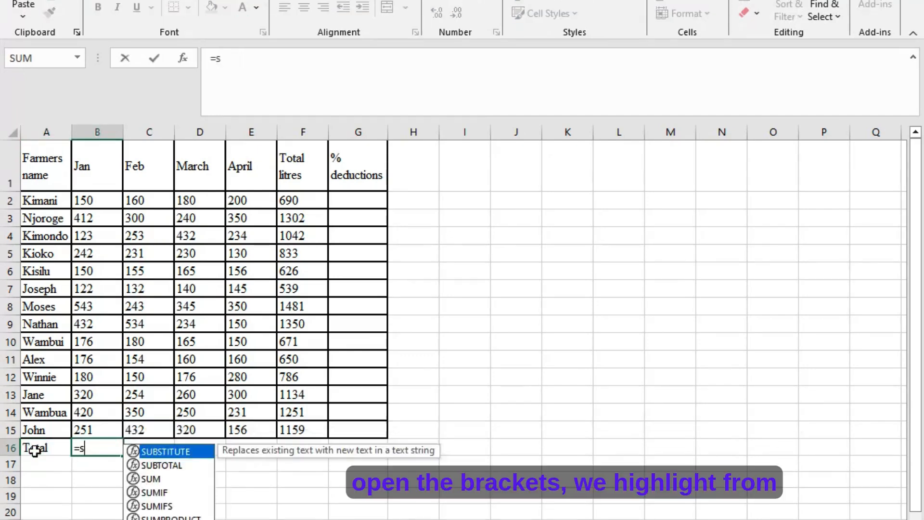
text(um()
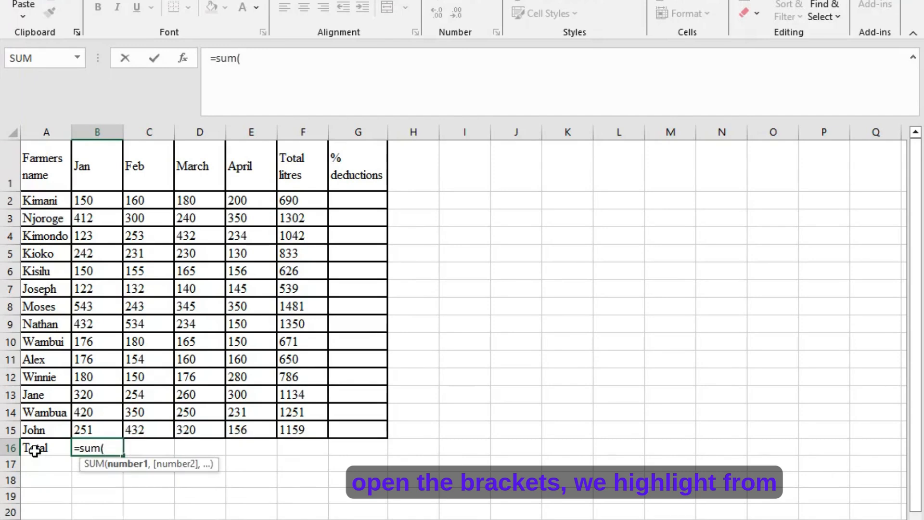
drag(91, 200, 91, 427)
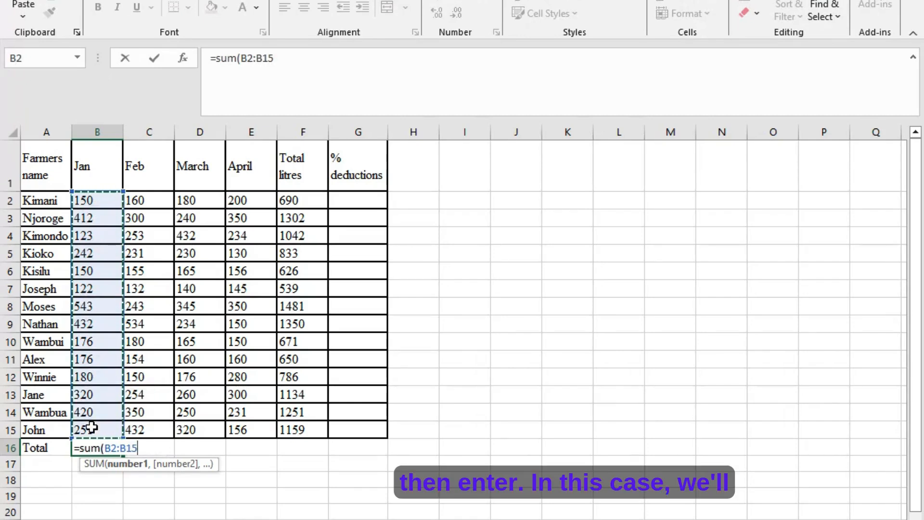
key(Return)
click(89, 446)
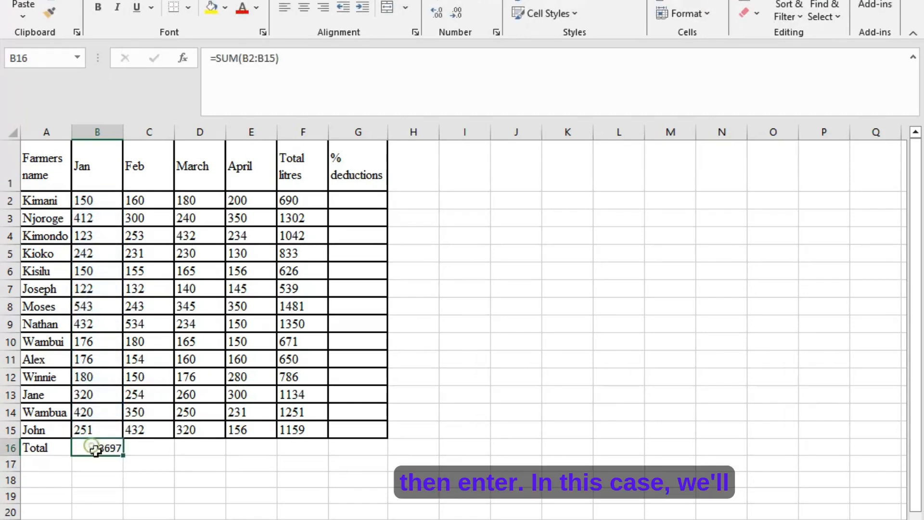
drag(126, 460, 251, 461)
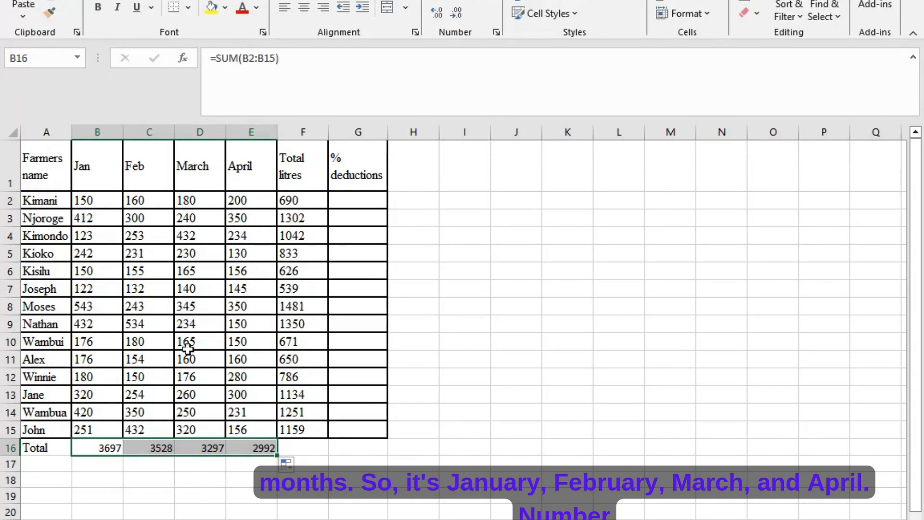
- Check the second question in the Word exercise, then return to Excel and label cell A17 "Highest"
click(42, 463)
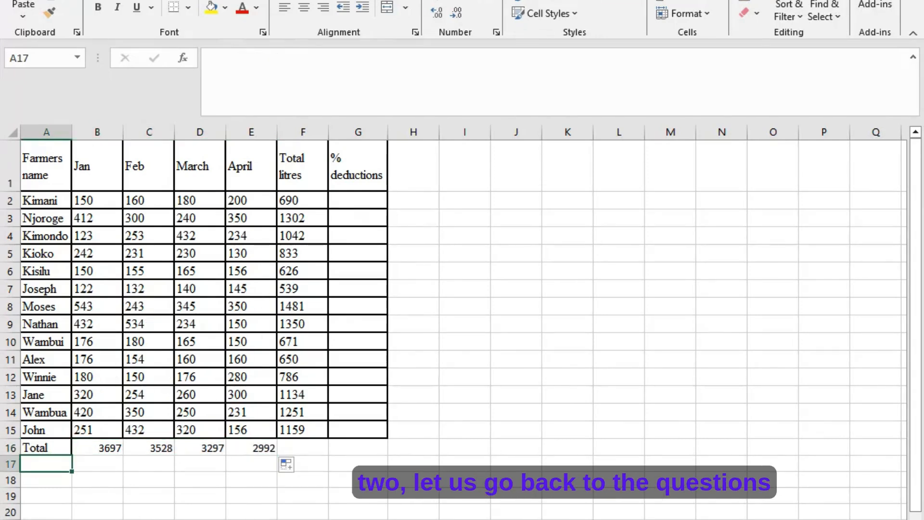
key(alt+Tab)
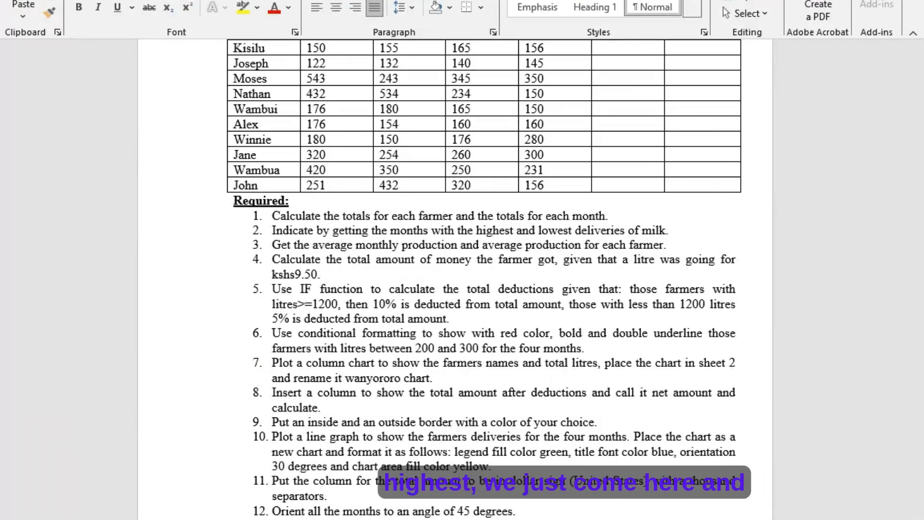
key(alt+Tab)
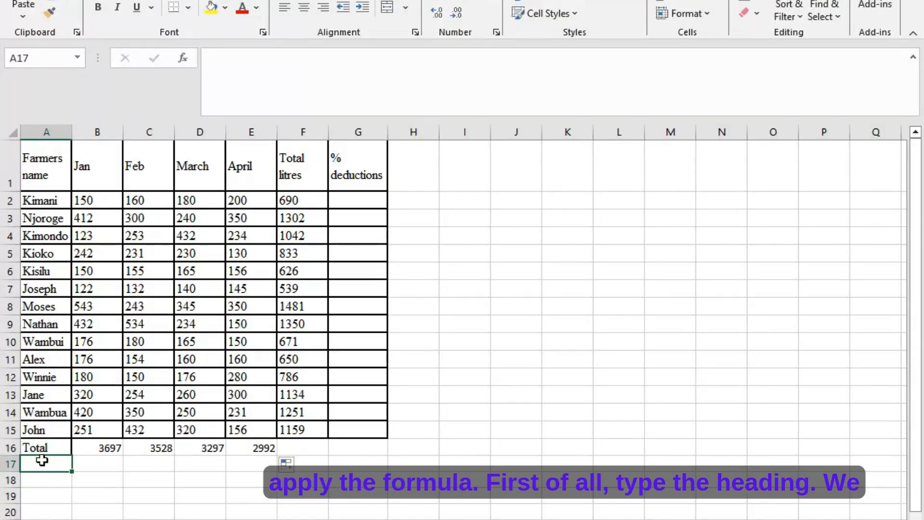
text(H)
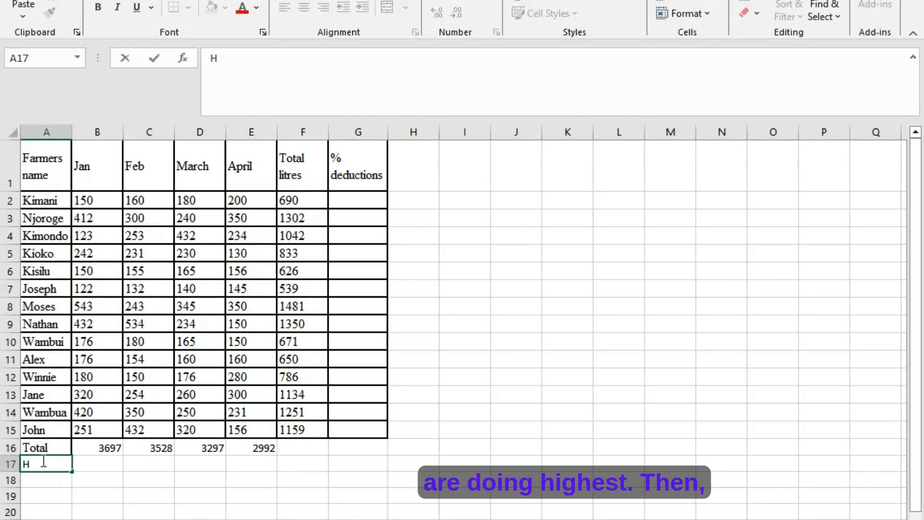
text(ighest)
key(Tab)
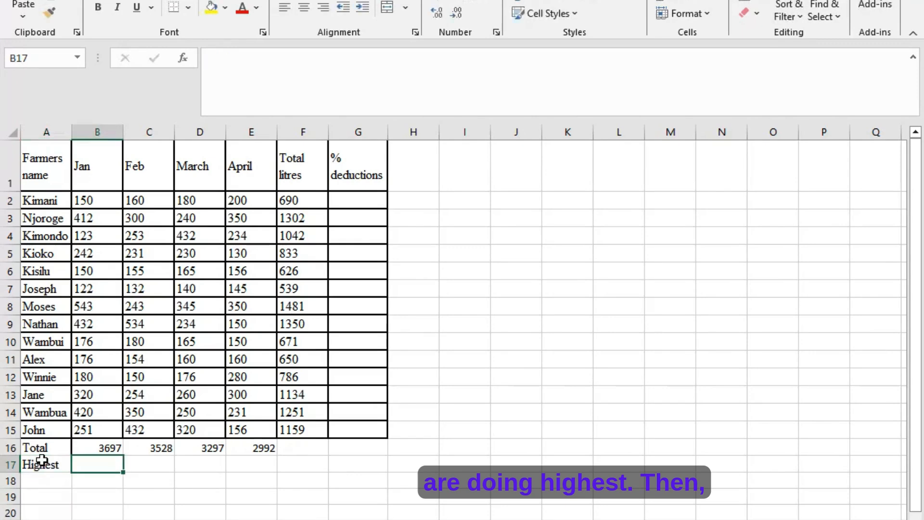
- Find each month's highest delivery with =MAX(B2:B15) in B17 and fill the formula across to E17
text(=)
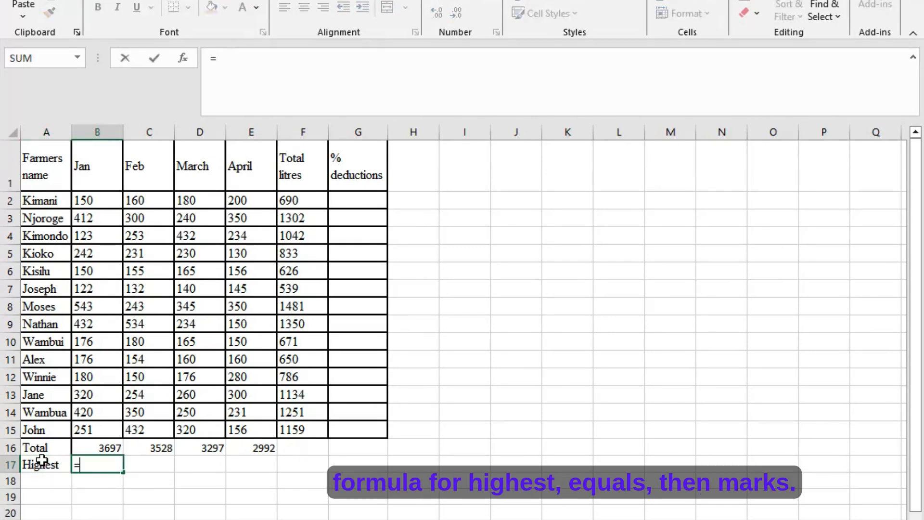
text(max)
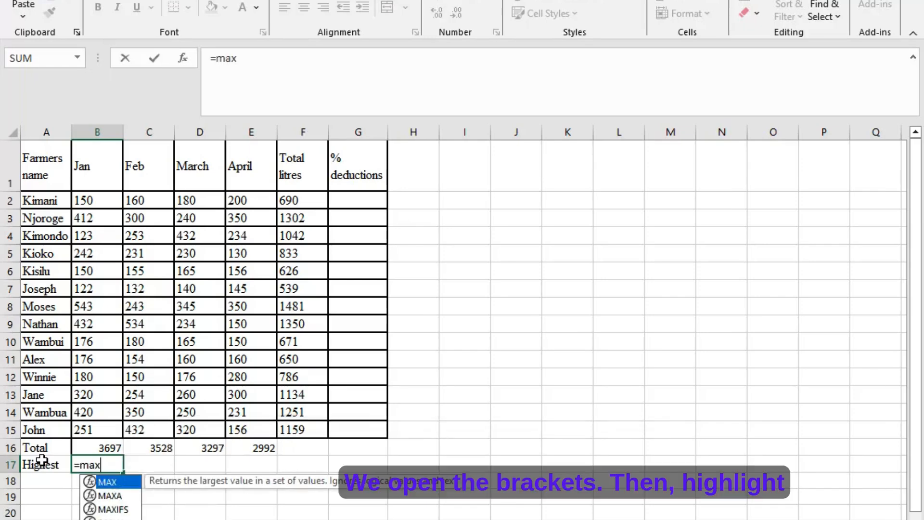
text(()
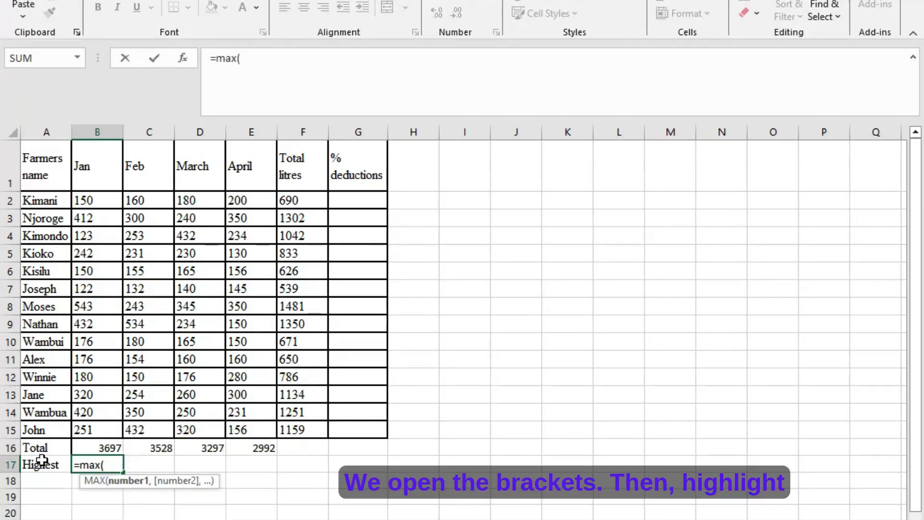
drag(83, 201, 87, 425)
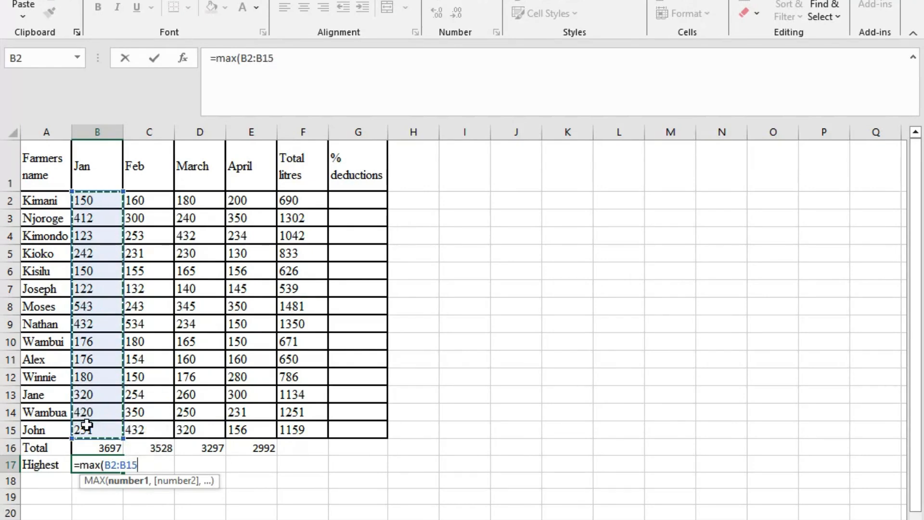
key(Return)
click(102, 466)
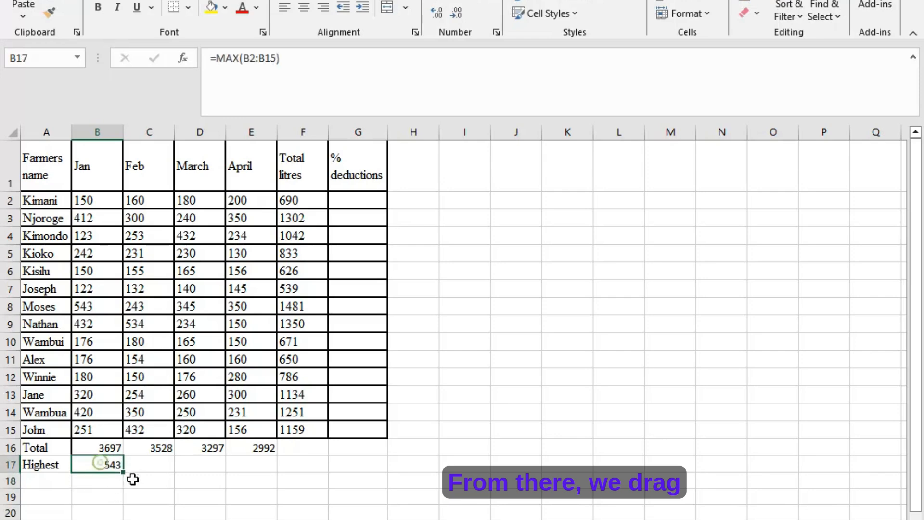
drag(124, 475, 267, 481)
- Label the row below the highest values "Lowest" in cell A18
click(33, 478)
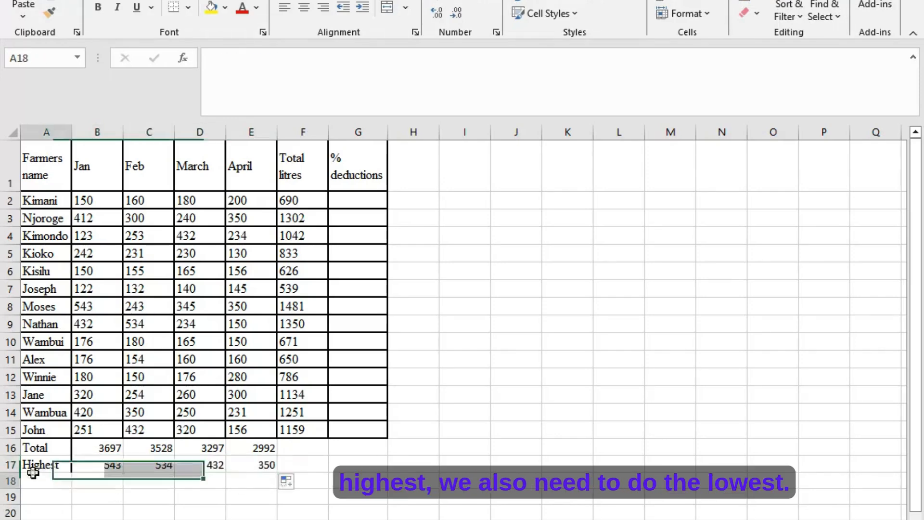
text(L)
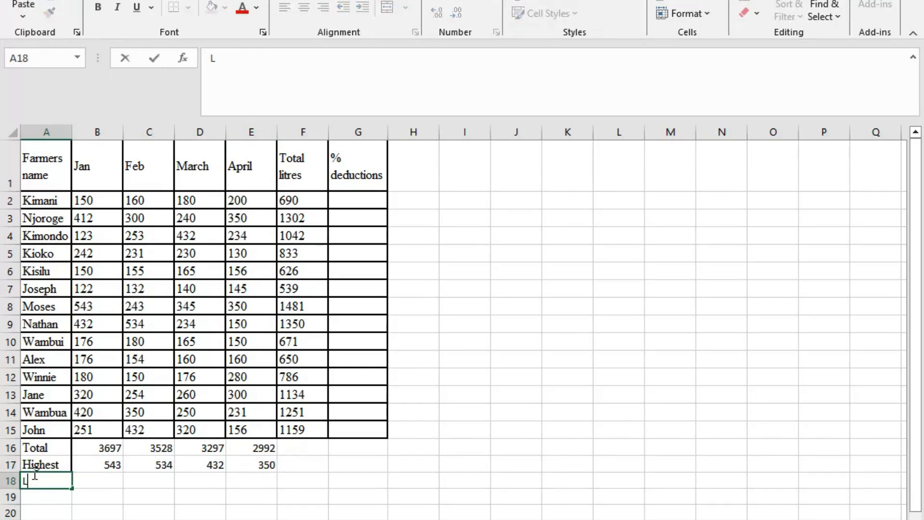
text(owest)
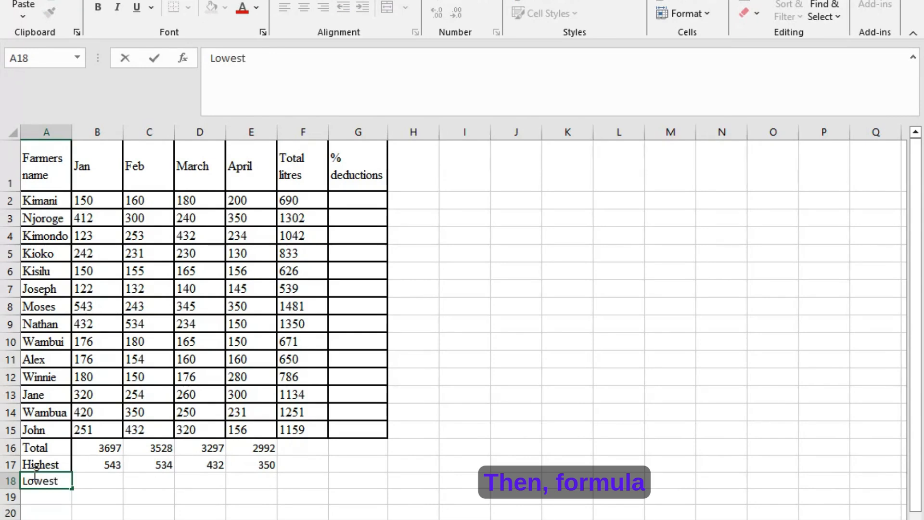
key(Tab)
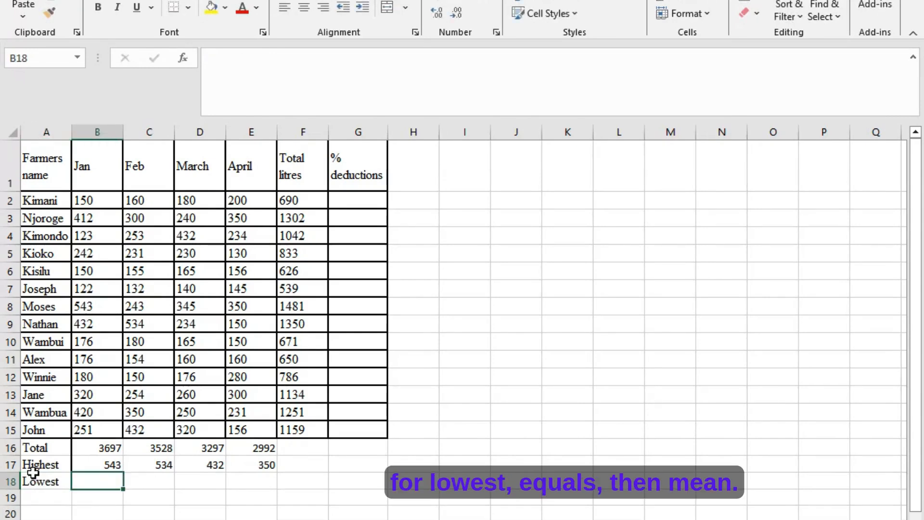
- Find each month's lowest delivery with =MIN(B2:B15) in B18 and fill the formula across to E18
text(=)
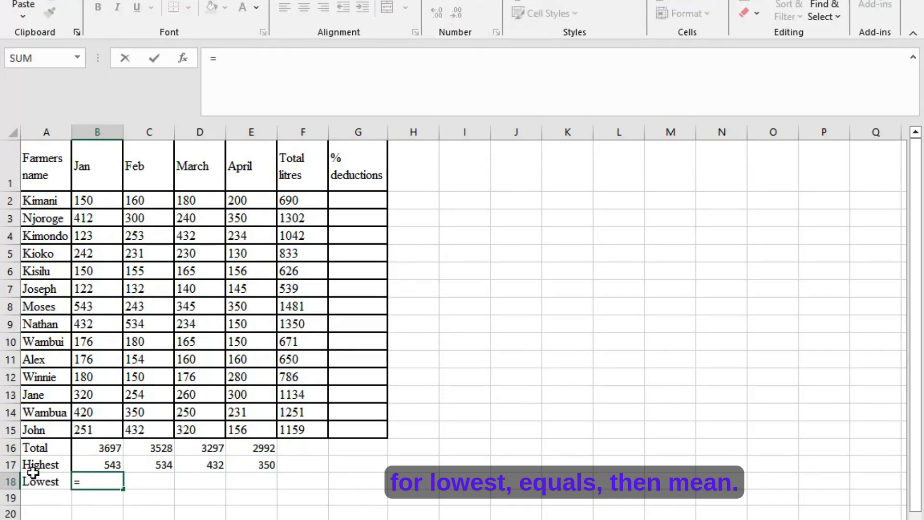
text(mi)
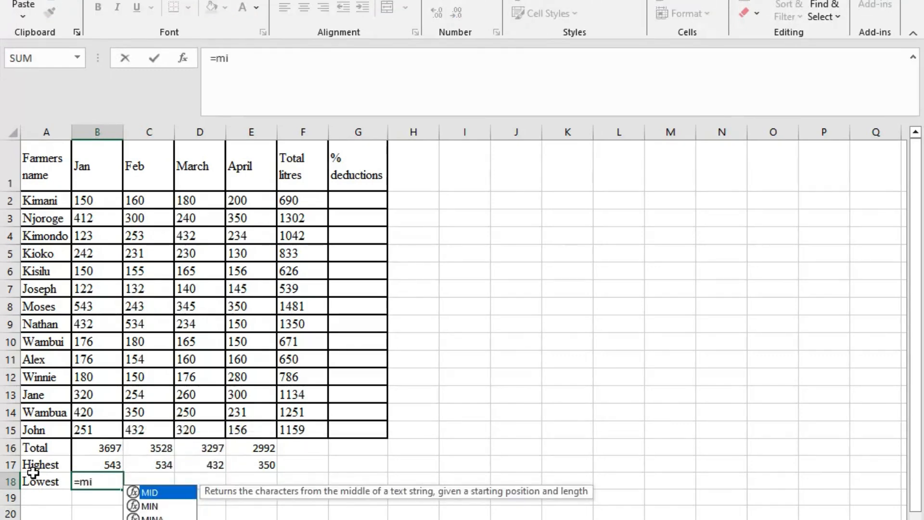
text(n()
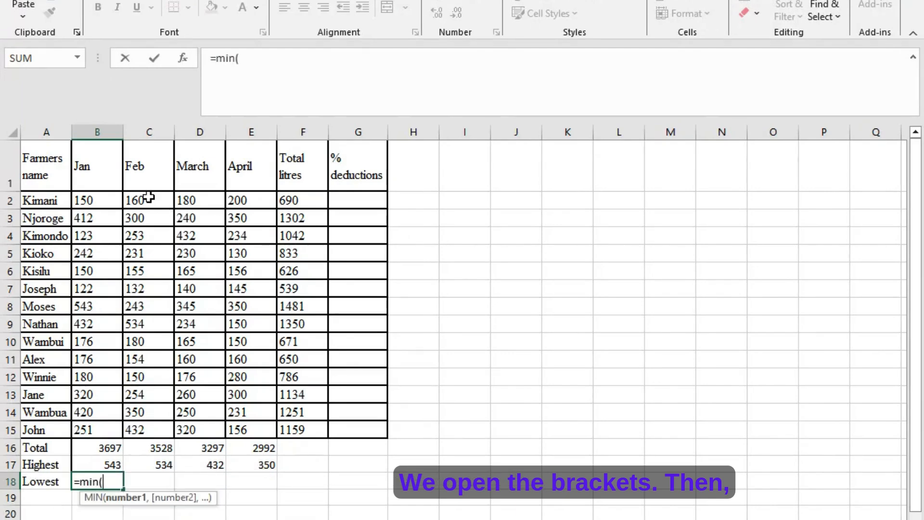
drag(111, 198, 95, 423)
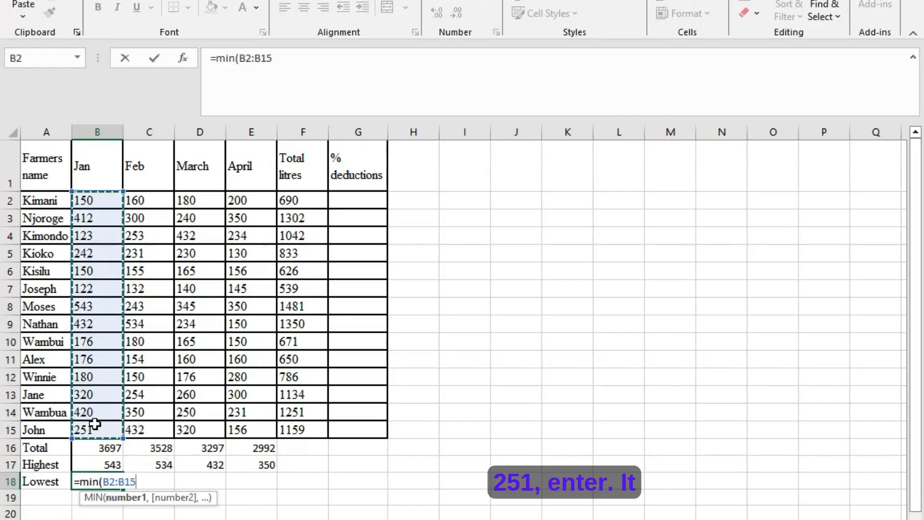
key(Return)
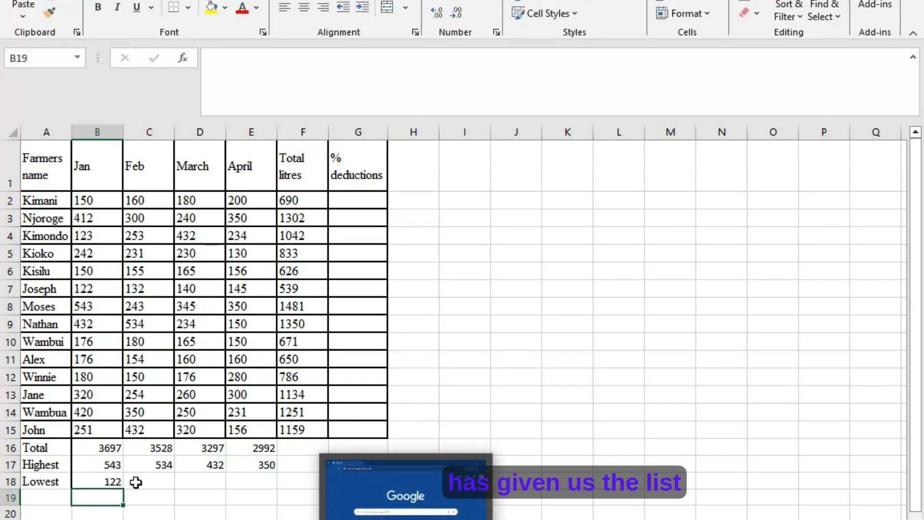
click(114, 481)
drag(121, 491, 253, 489)
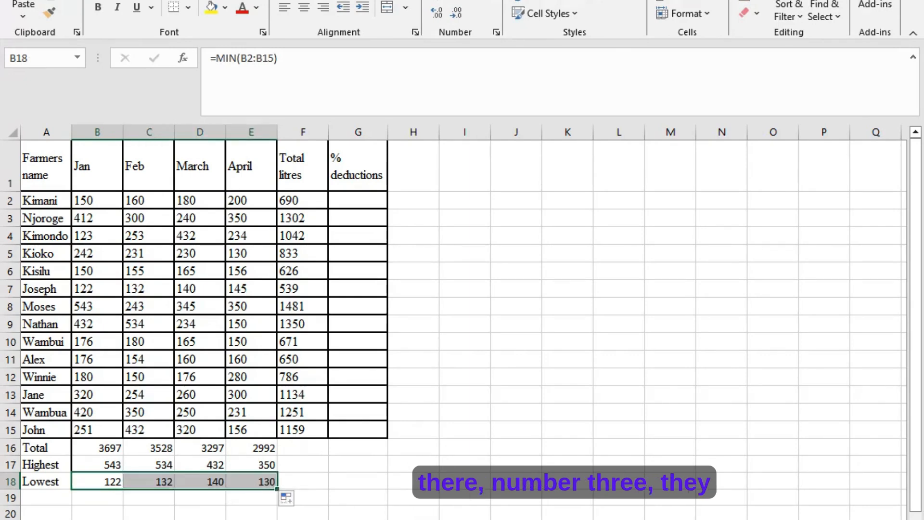
- Check the third question in the Word exercise, then return to Excel and enter the heading "Average" in cell H1
key(alt+Tab)
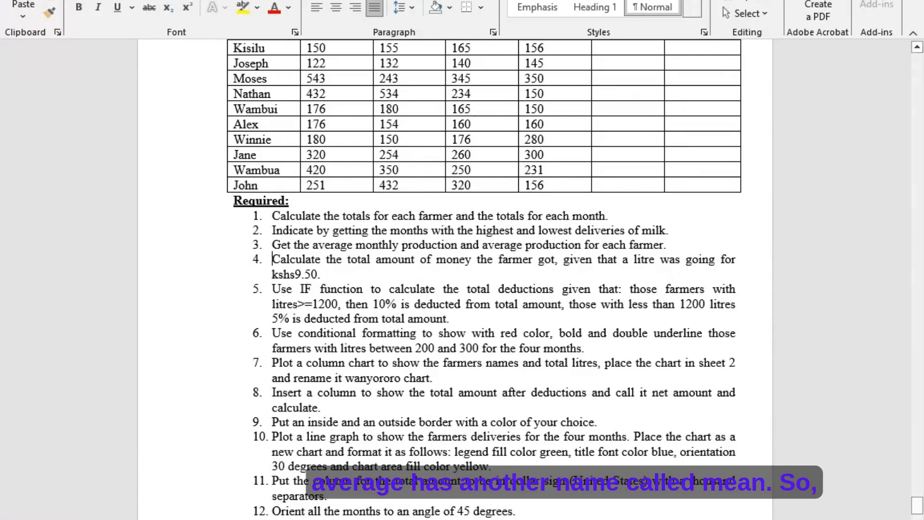
key(alt+Tab)
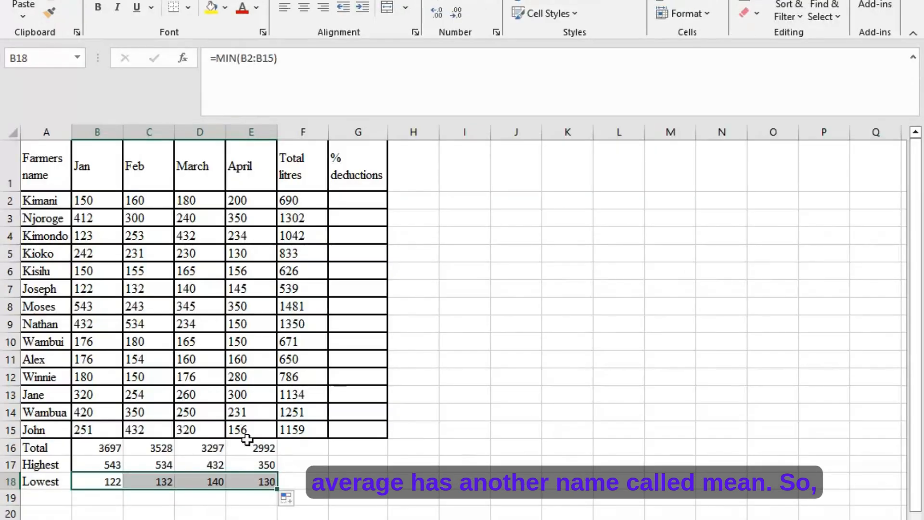
click(403, 158)
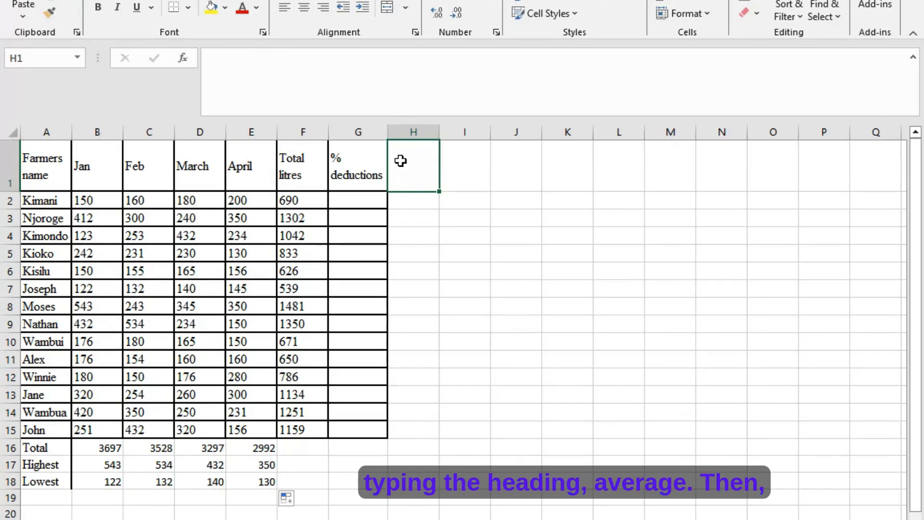
text(A)
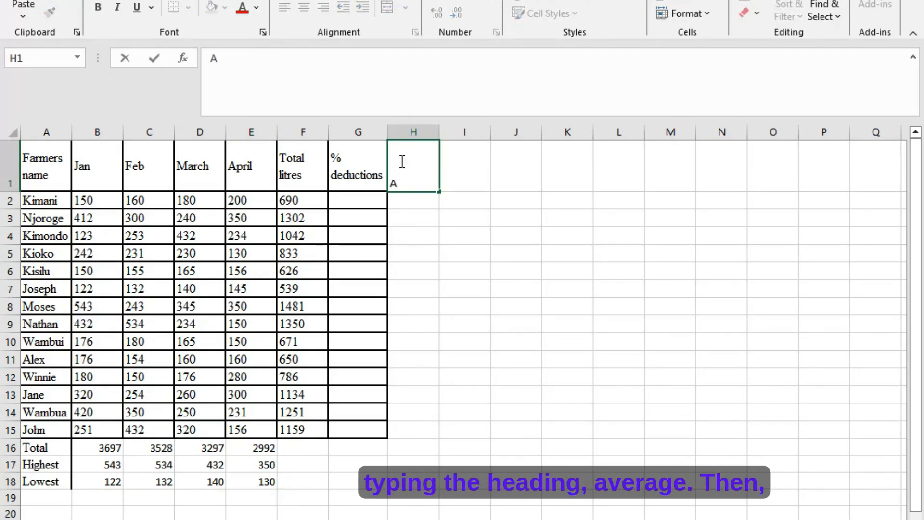
text(verage)
key(Return)
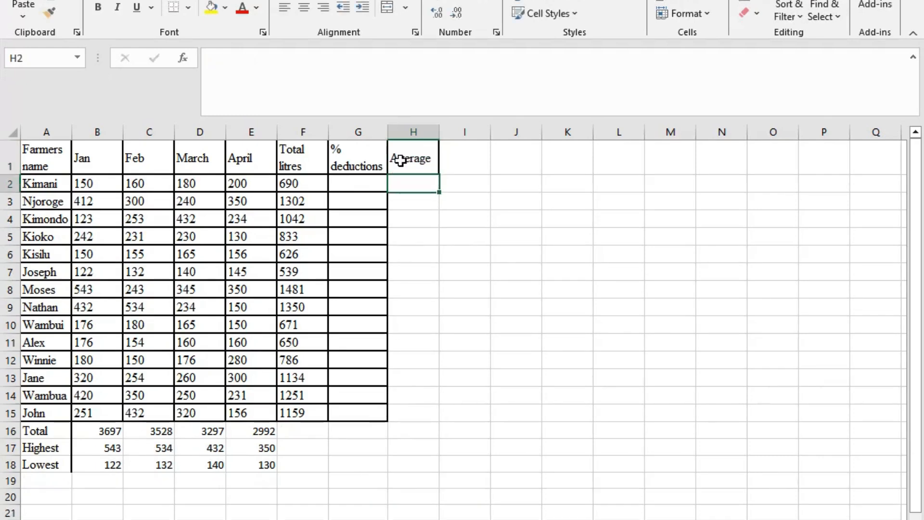
- Calculate each farmer's average production with =AVERAGE(B2:E2) in H2 and fill the formula down to H15
text(=)
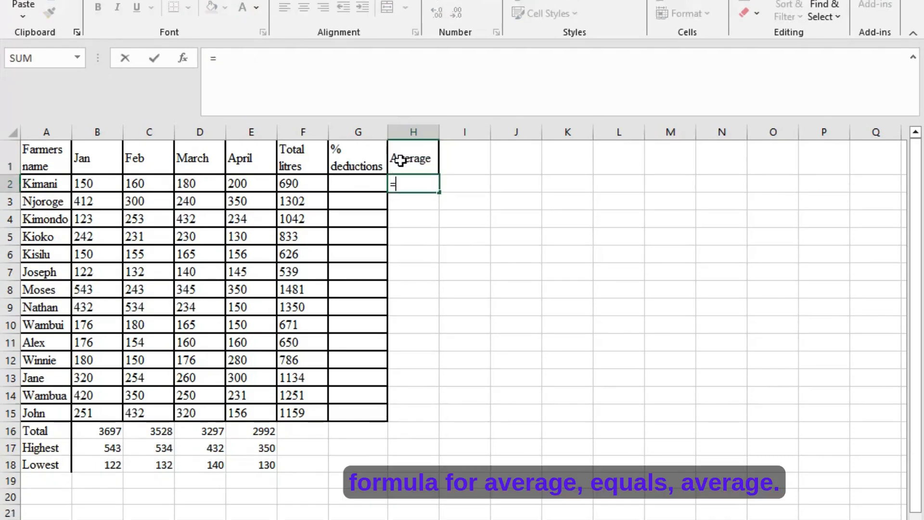
text(average)
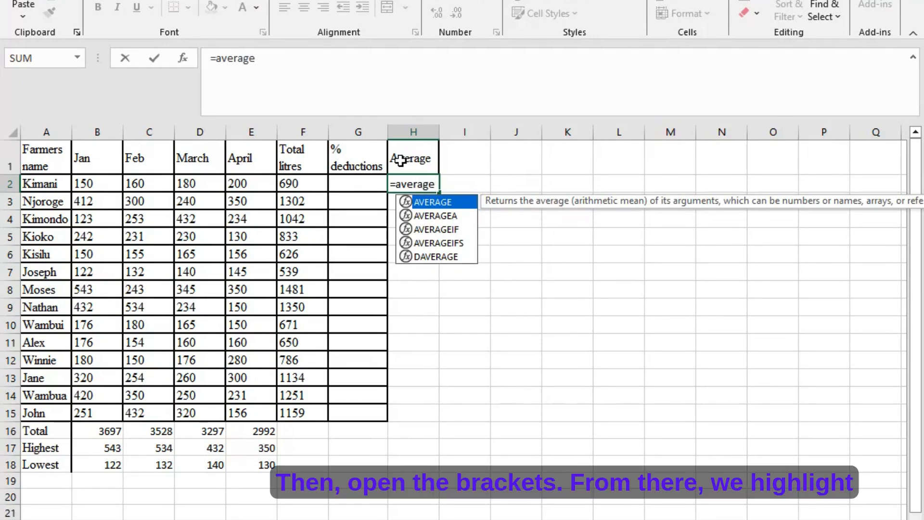
text(()
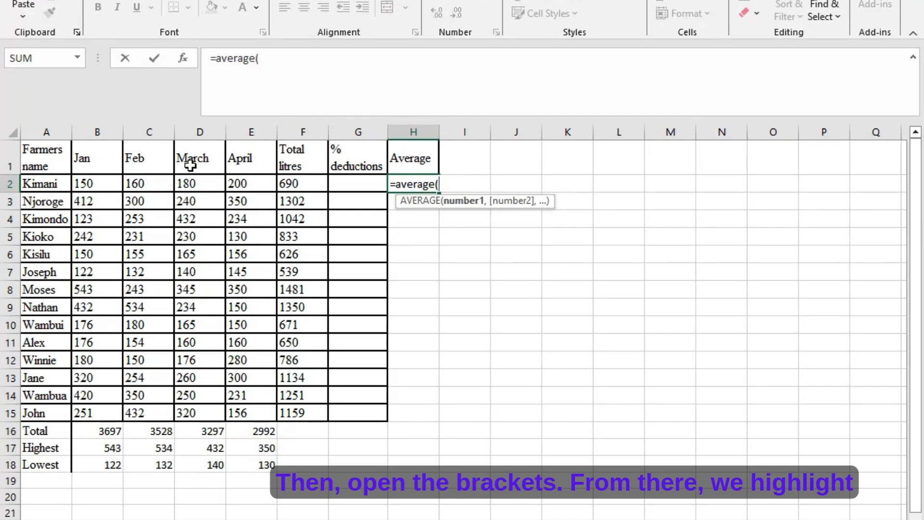
drag(113, 185, 250, 187)
key(Return)
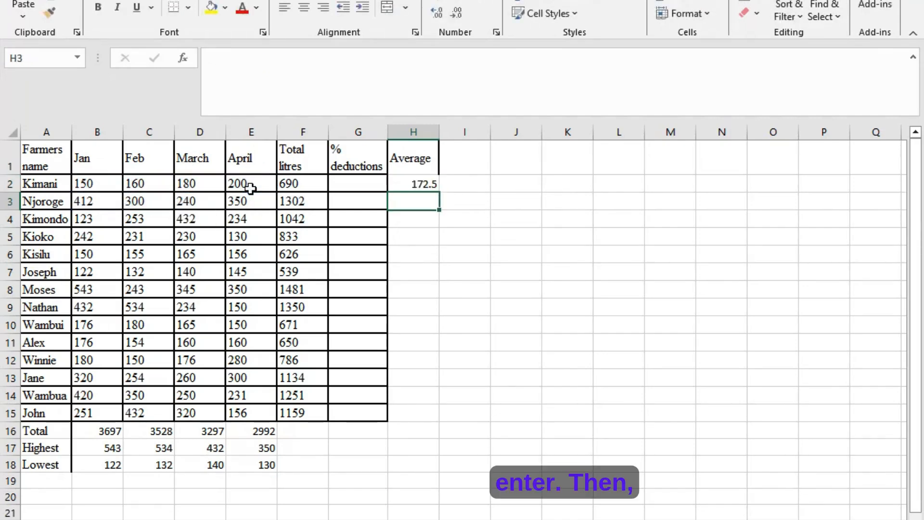
click(415, 183)
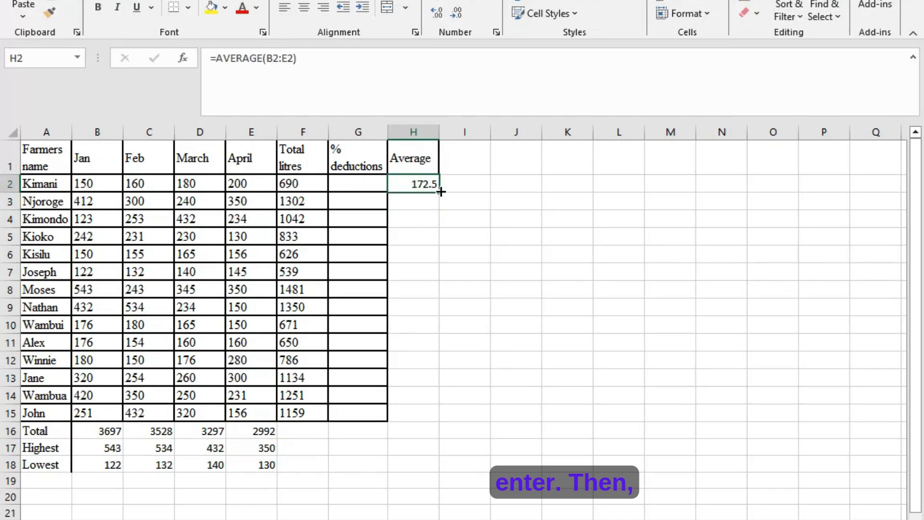
drag(440, 192, 435, 420)
- Label the row below the lowest values "Average" in cell A19
click(31, 483)
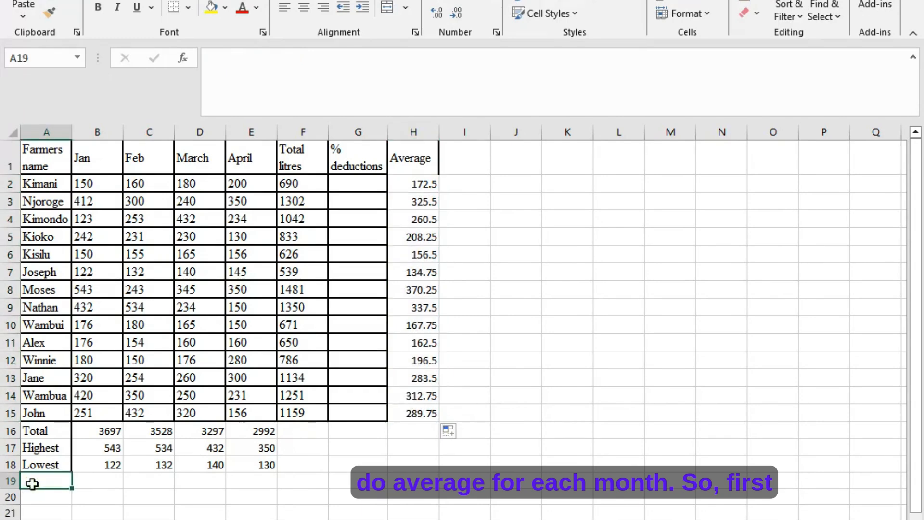
text(A)
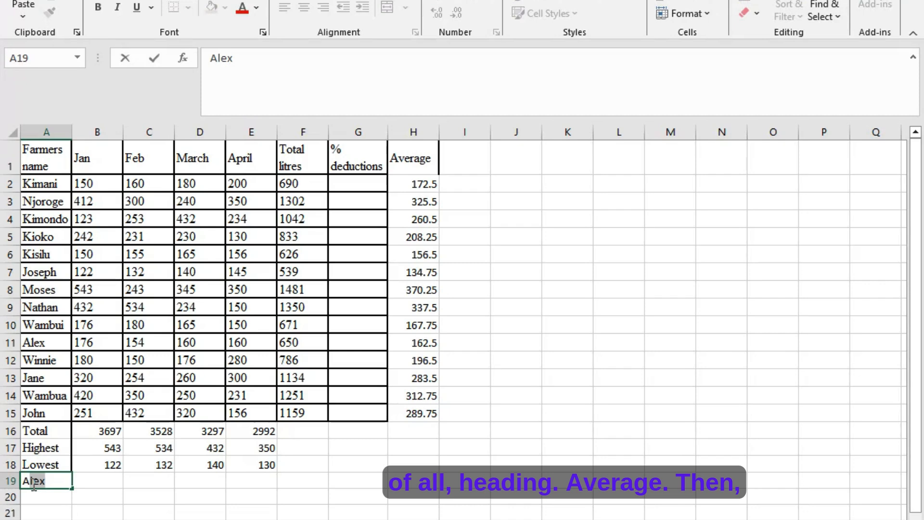
text(verage)
key(Tab)
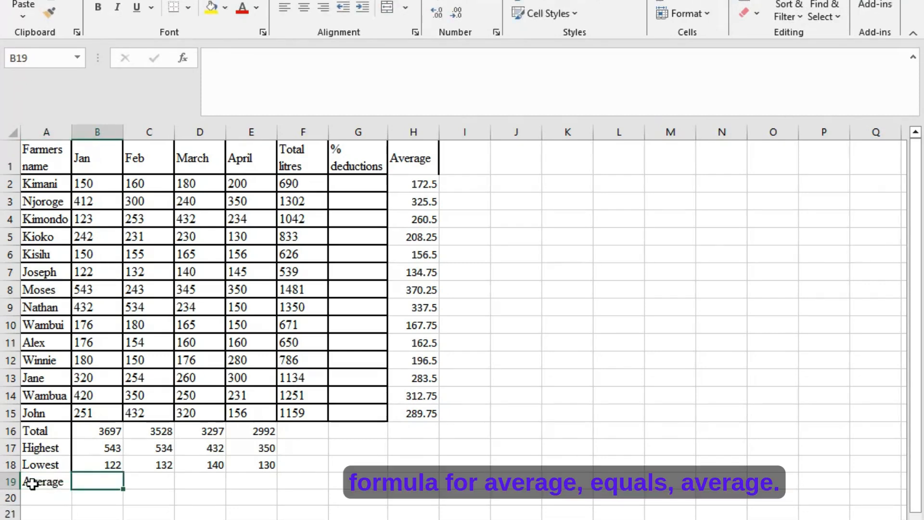
- Calculate the average monthly production with =AVERAGE(B2:B15) in B19 and fill the formula across to E19
text(=aver)
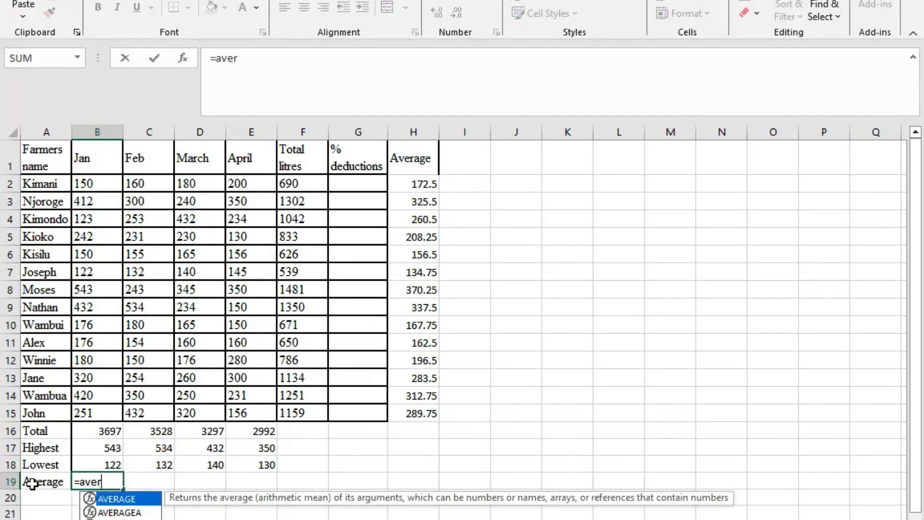
text(age)
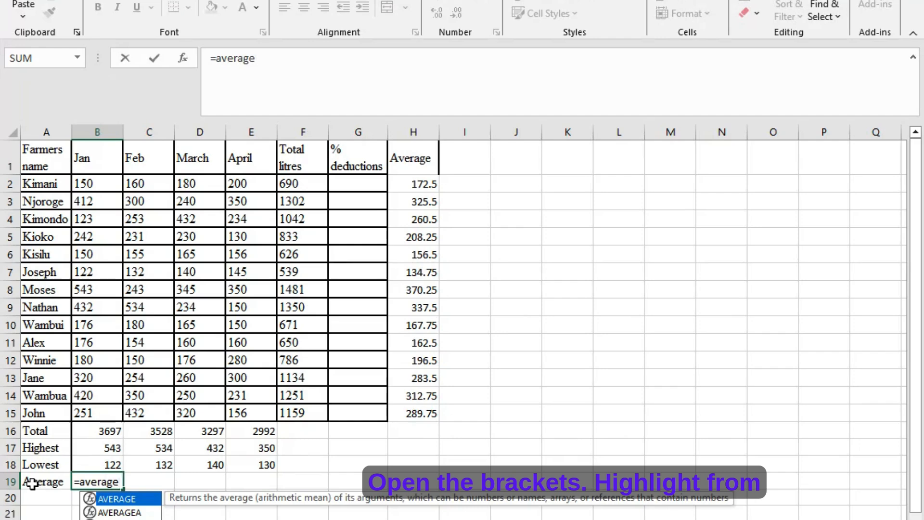
text(()
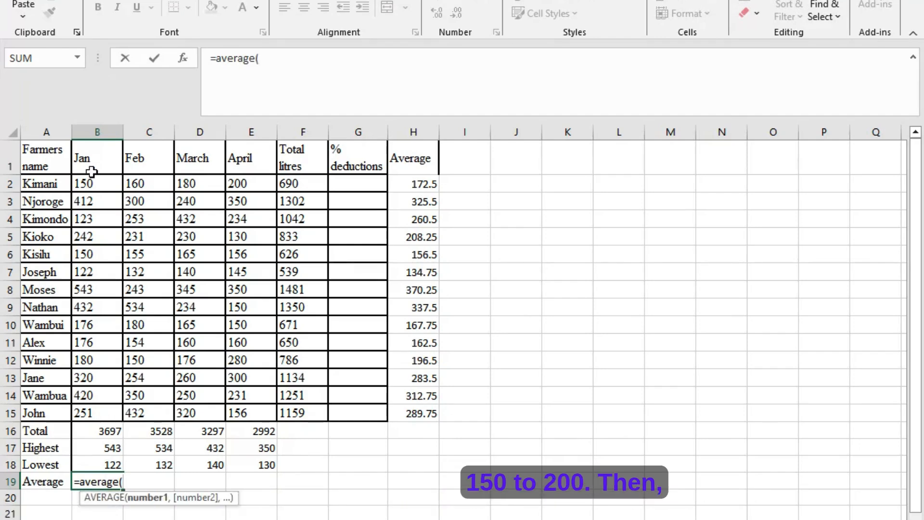
drag(89, 185, 101, 407)
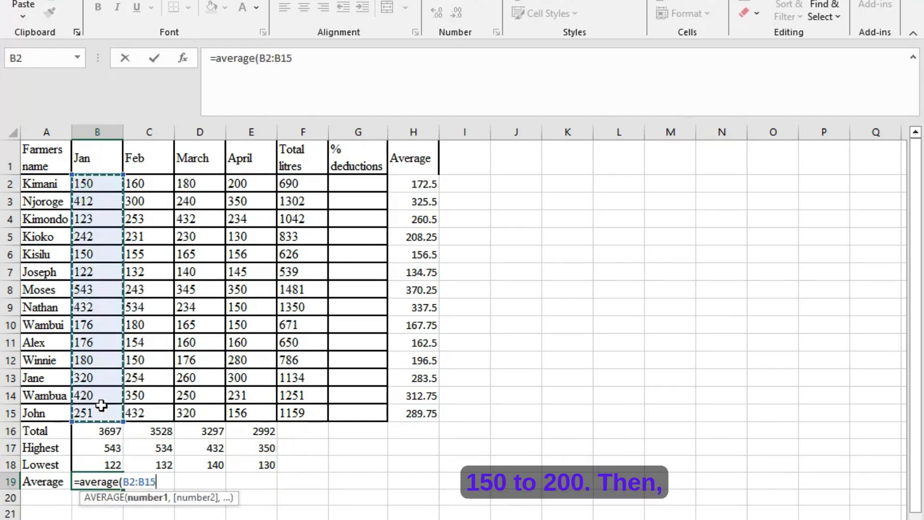
key(Return)
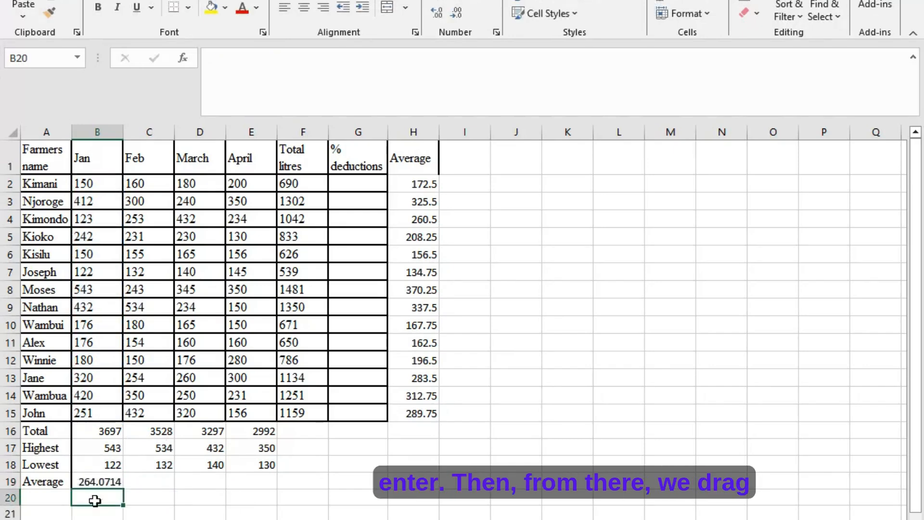
click(108, 481)
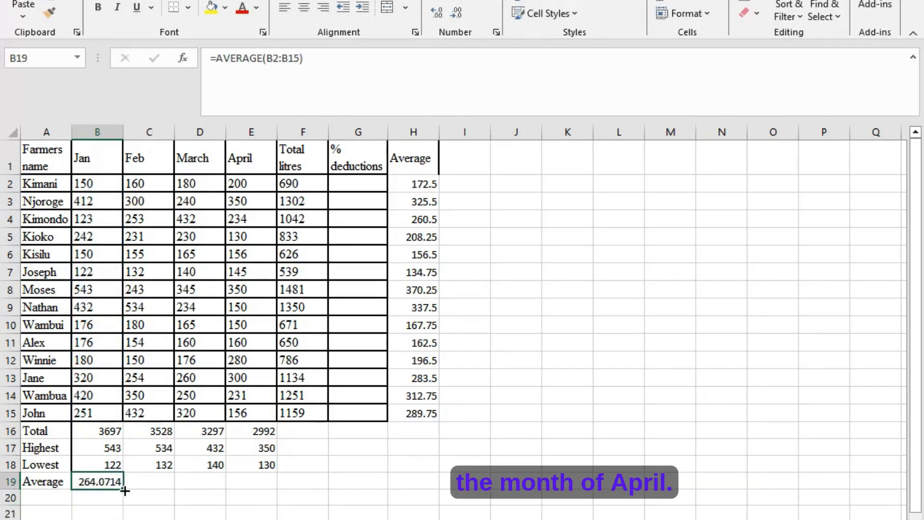
drag(123, 489, 269, 496)
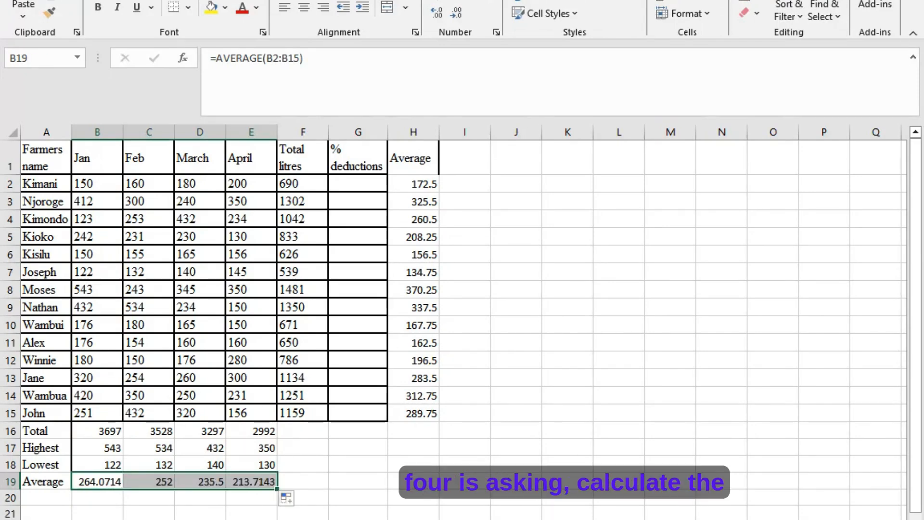
- Check the fourth question in the Word exercise, then return to Excel and enter the heading "Total amount" in cell I1
key(alt+Tab)
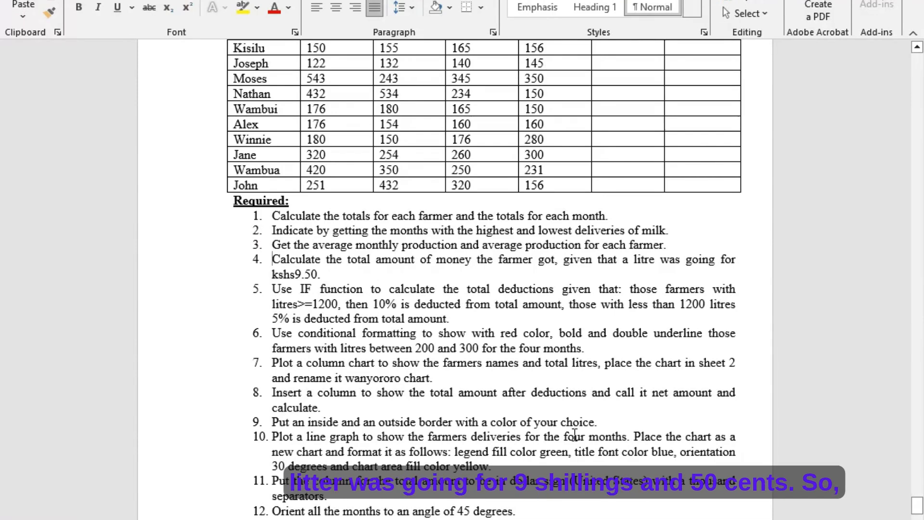
key(alt+Tab)
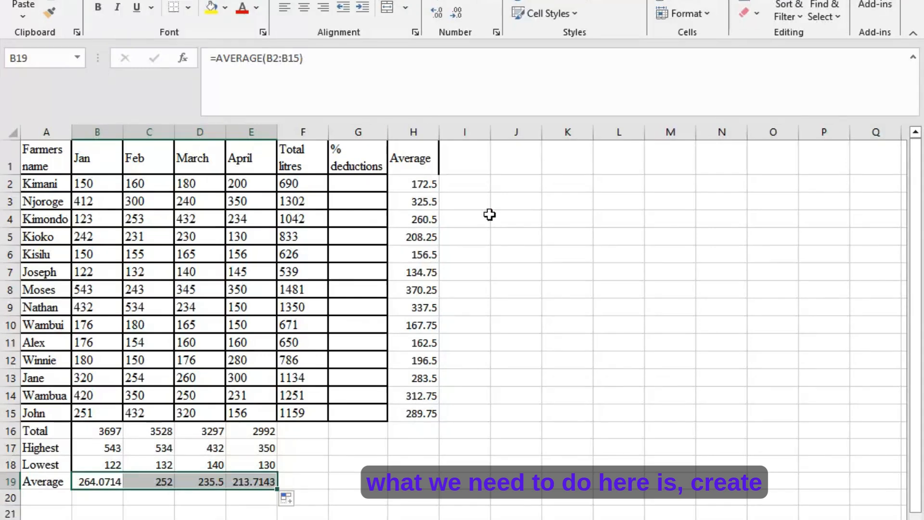
click(459, 163)
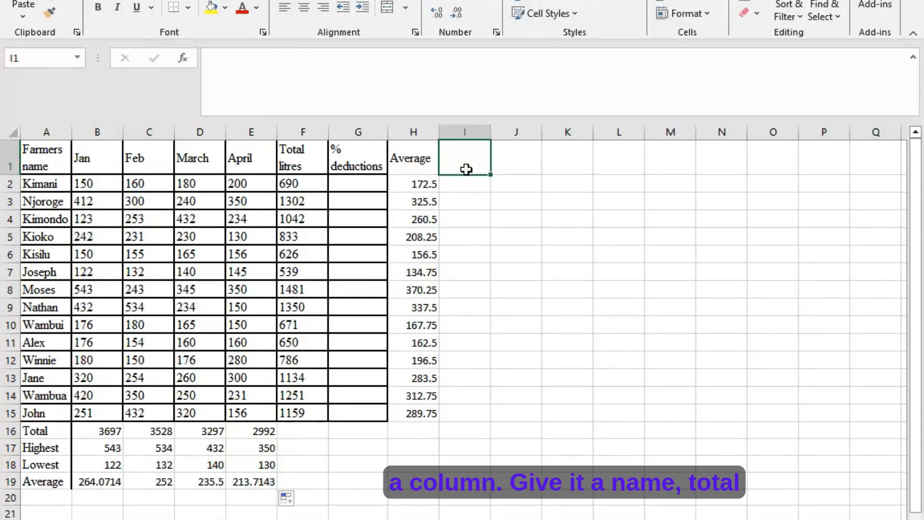
text(T)
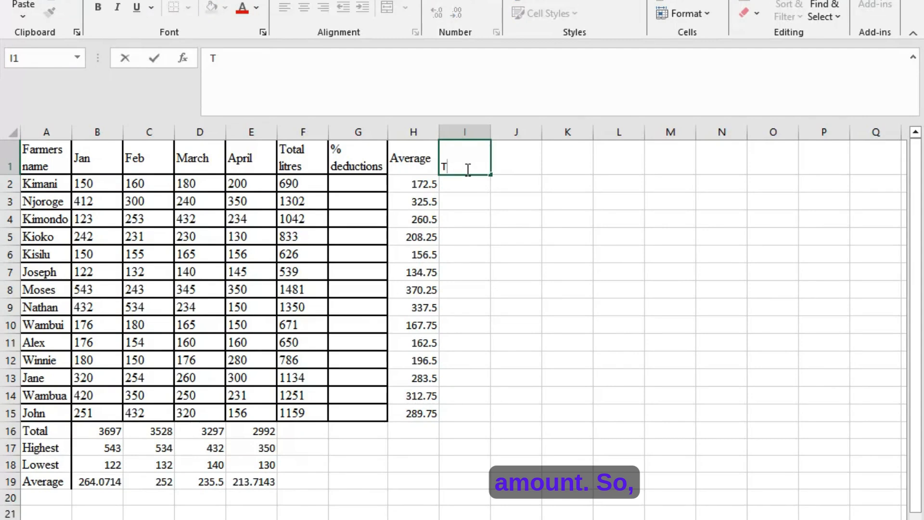
text(otal am)
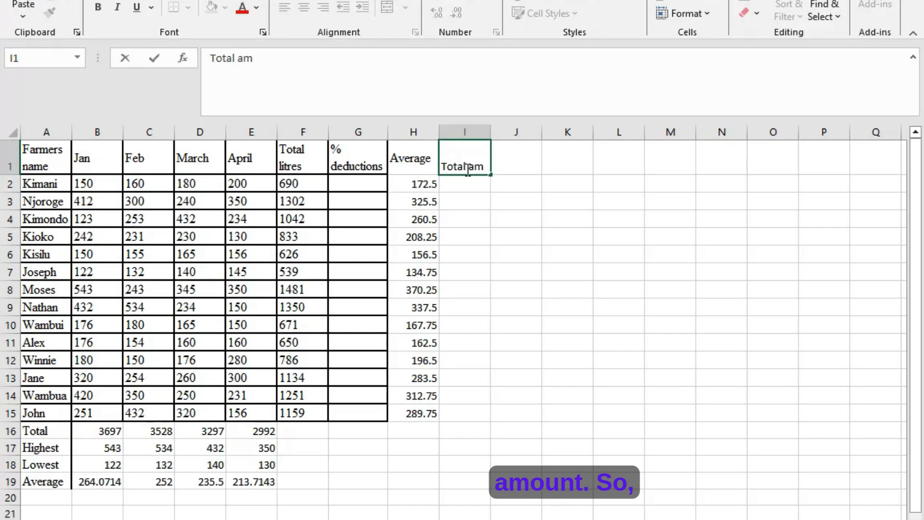
text(ount)
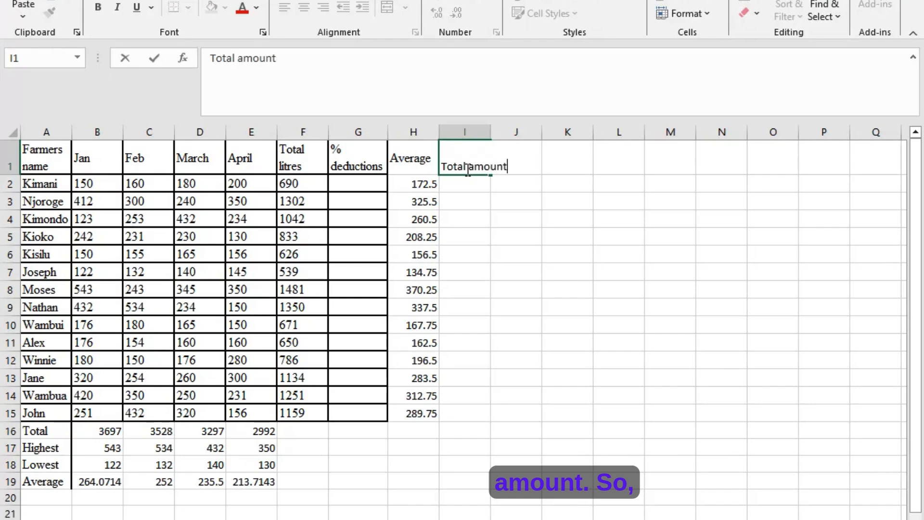
- Widen column I just enough for its "Total amount" heading to fit on one line
click(483, 131)
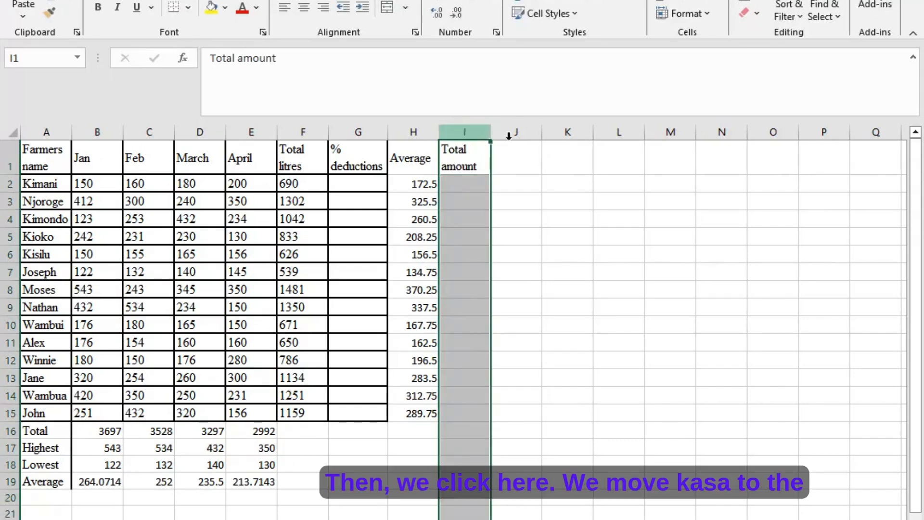
drag(491, 135, 526, 138)
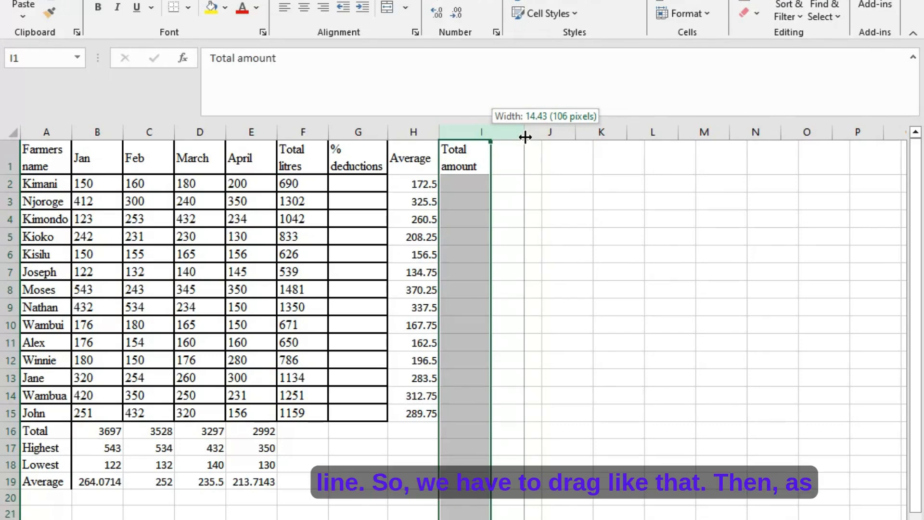
mouse_move(526, 137)
mouse_down()
mouse_move(488, 122)
mouse_move(509, 136)
mouse_up()
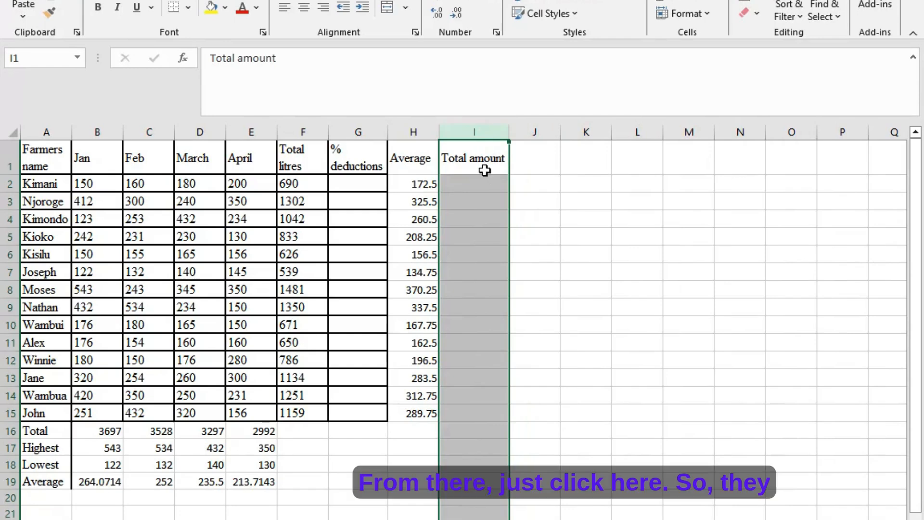
- Calculate each farmer's total amount with =F2*9.50 in I2 and fill the formula down to I15
click(482, 187)
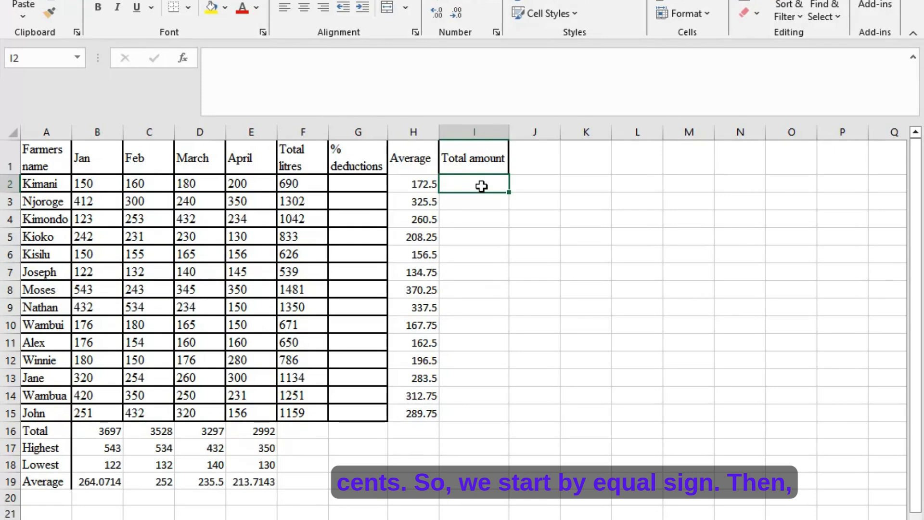
text(=)
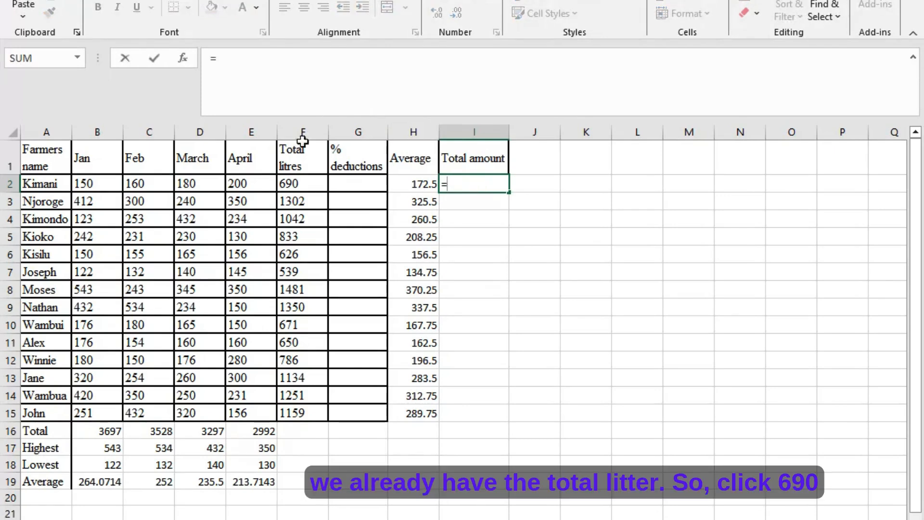
click(293, 184)
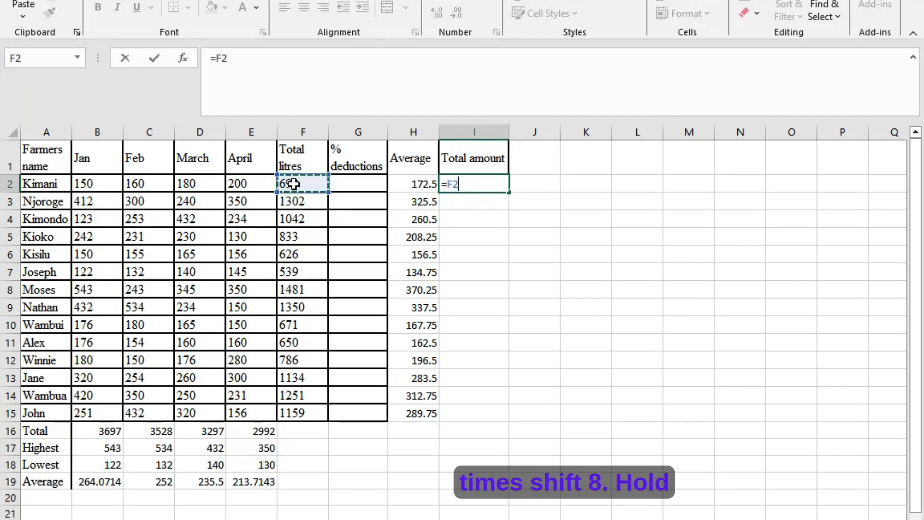
text(*)
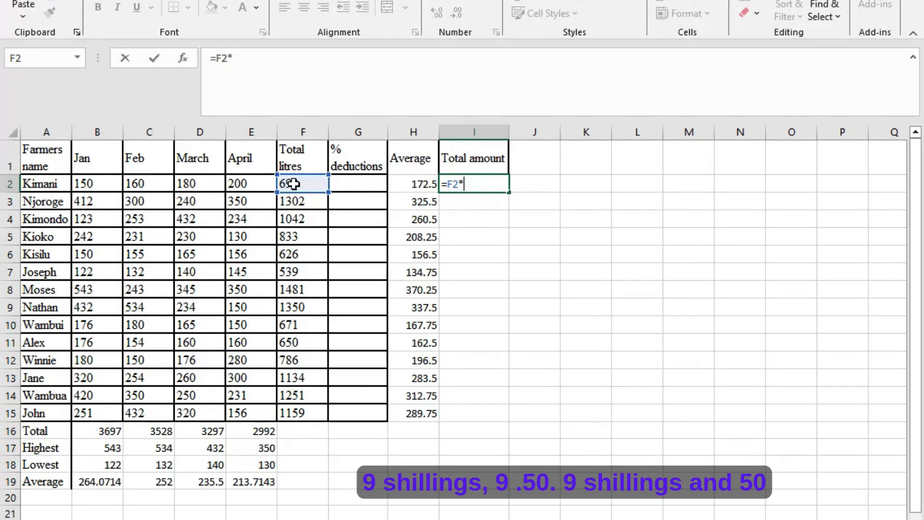
text(9.50)
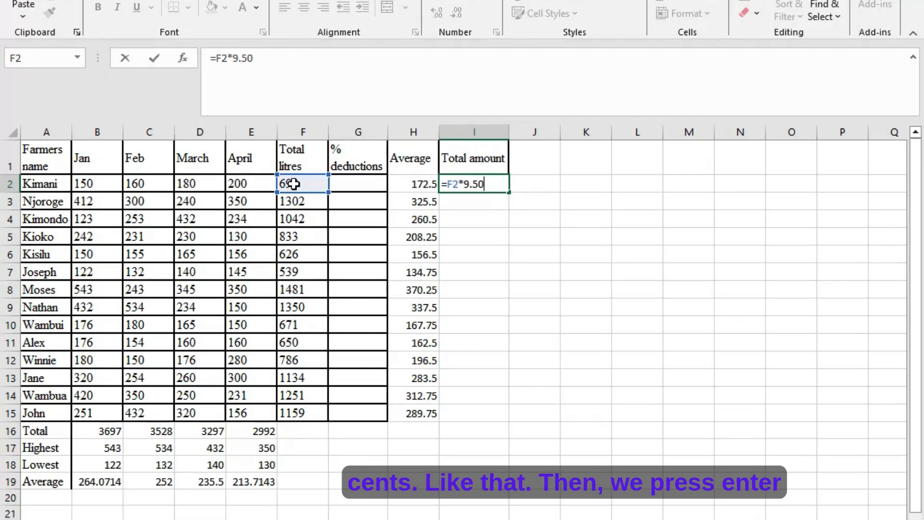
key(Return)
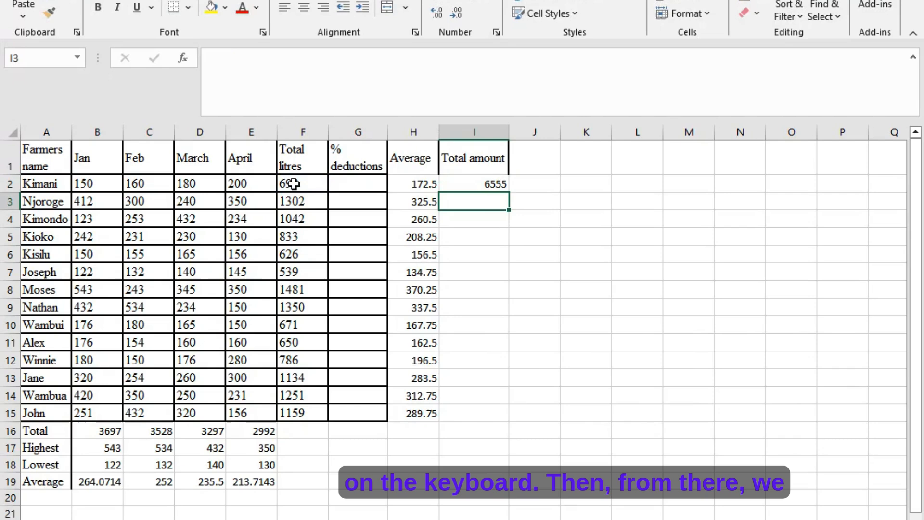
click(476, 184)
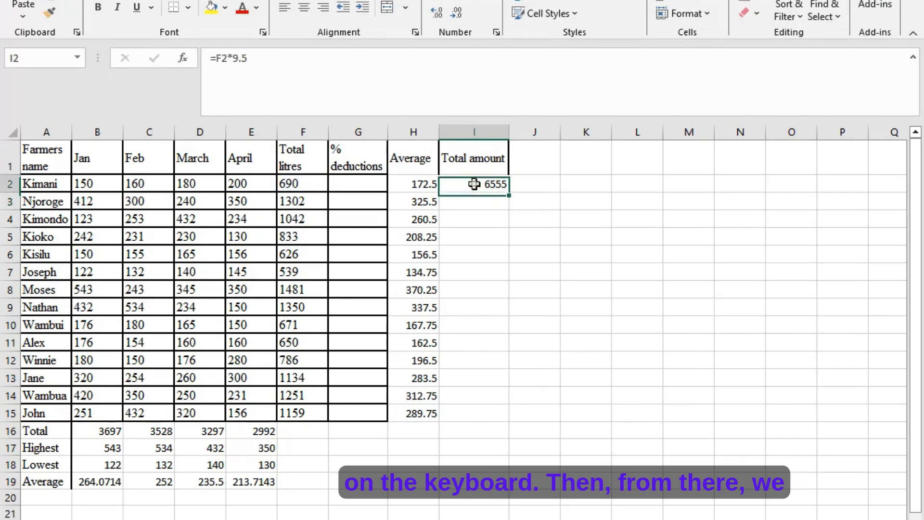
drag(509, 192, 493, 423)
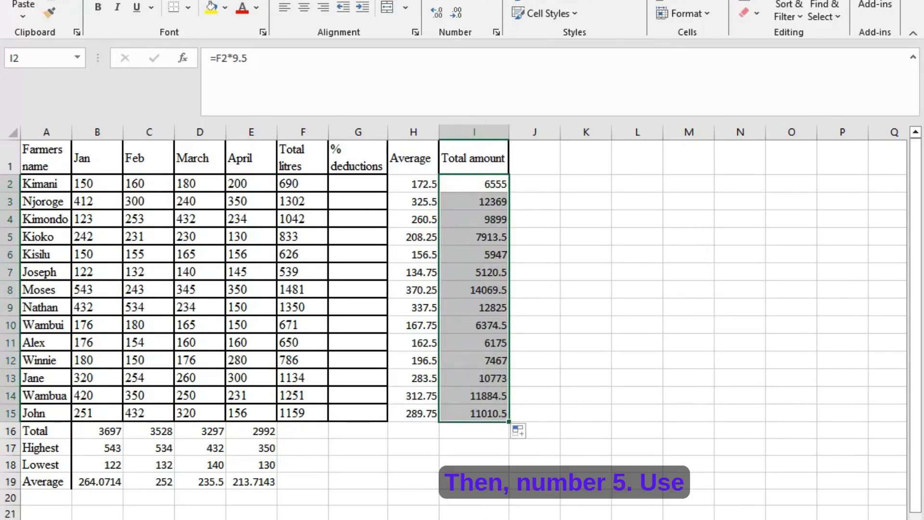
- Switch to the Word exercise to read the fifth question about IF-based deductions, then return to Excel
click(497, 519)
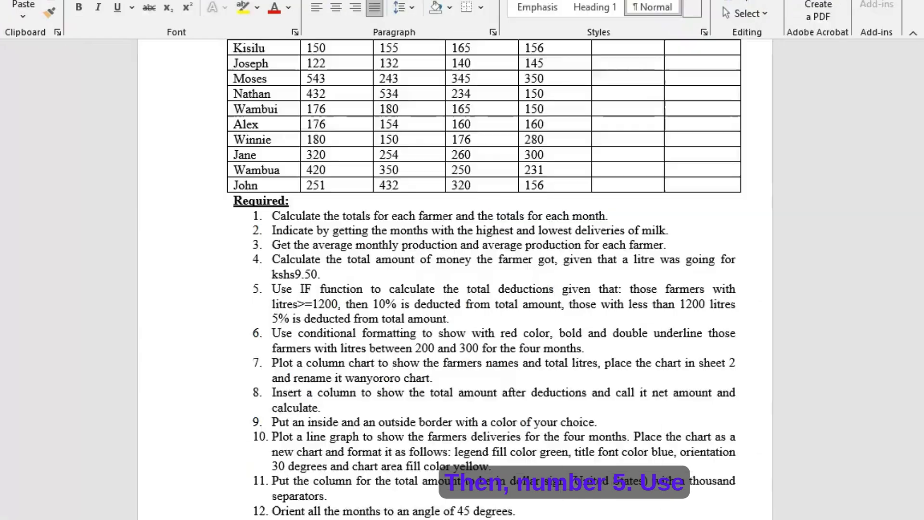
scroll(301, 275, down, 1)
click(299, 251)
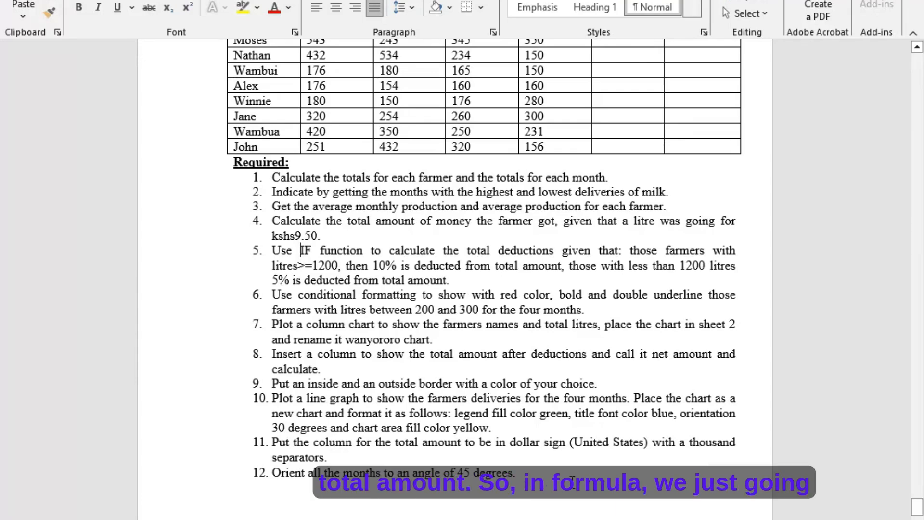
click(559, 518)
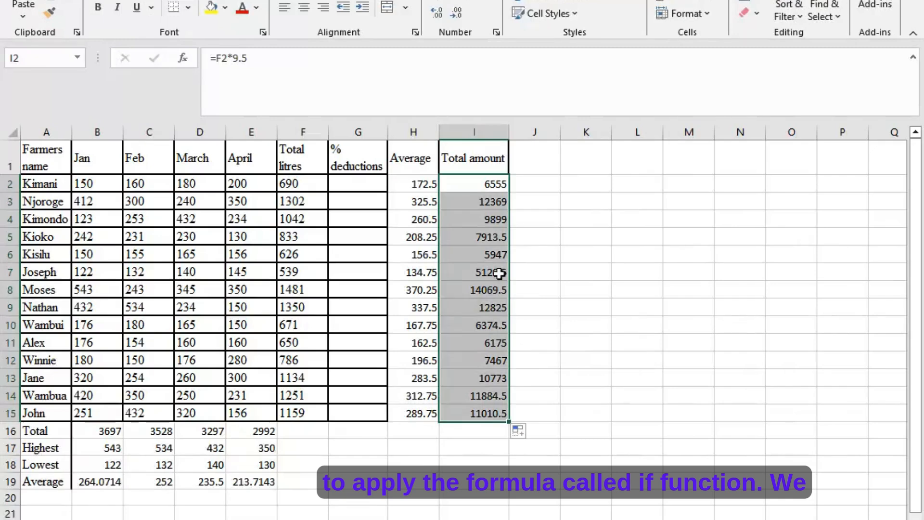
- Start an IF formula in G2 that tests F2>=1200 and returns "10%" when true
click(358, 185)
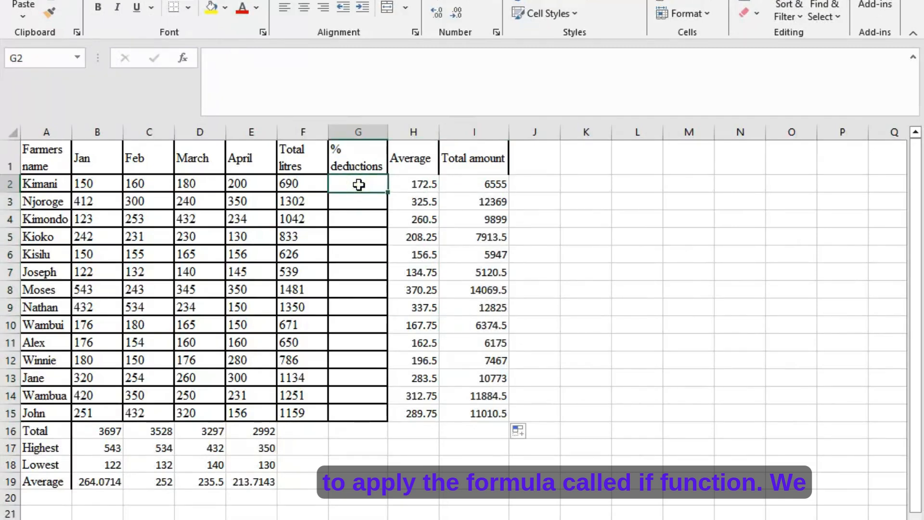
text(=)
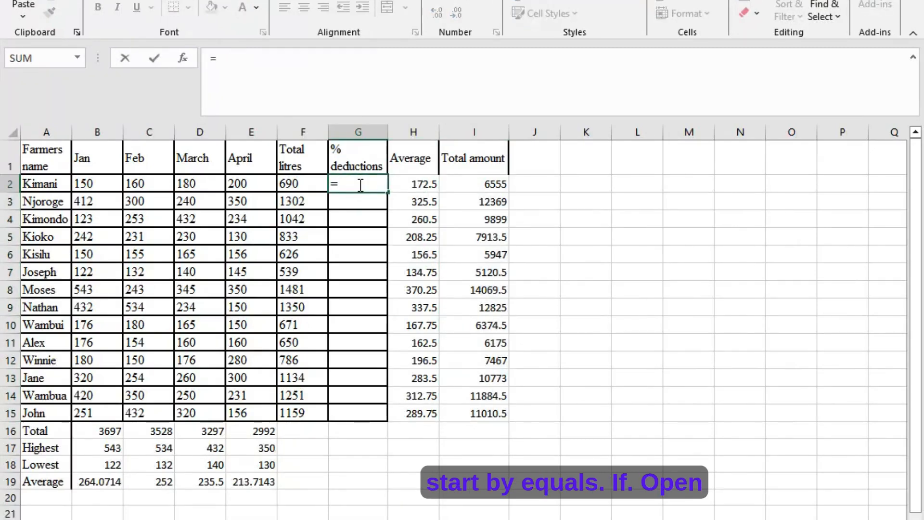
text(if()
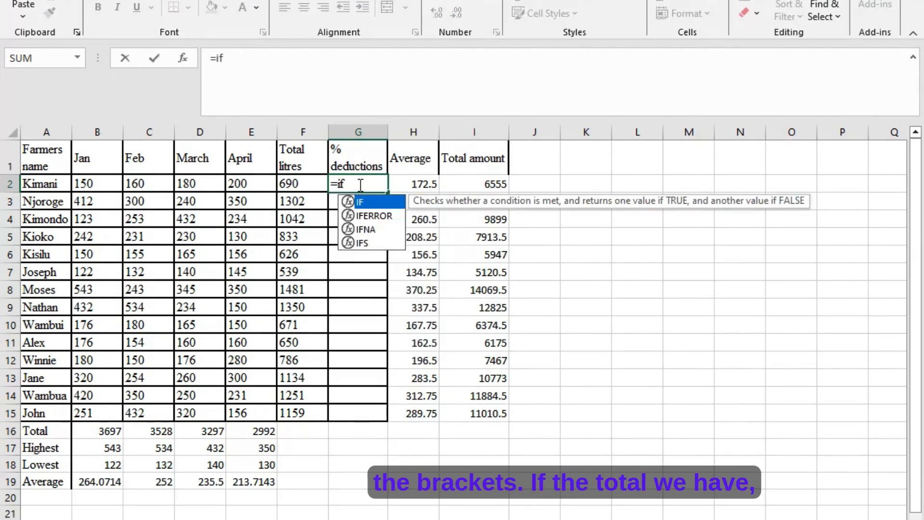
click(298, 181)
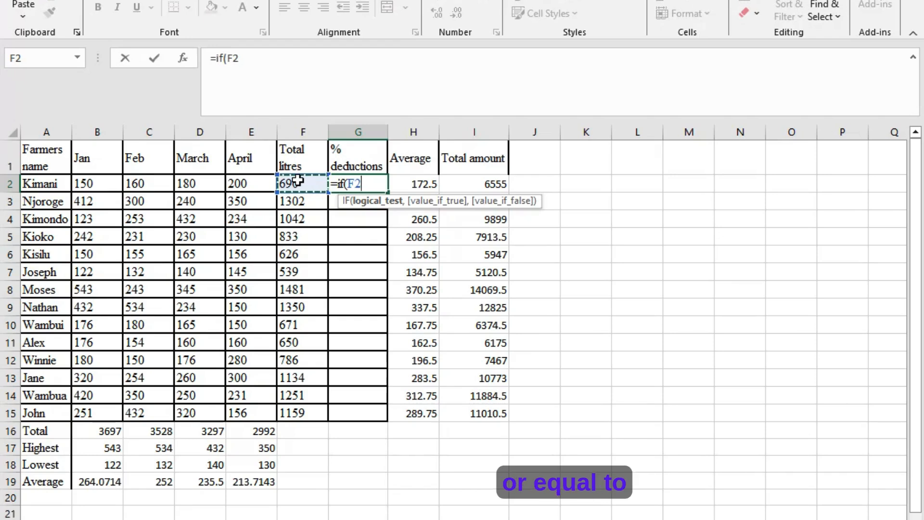
text(>)
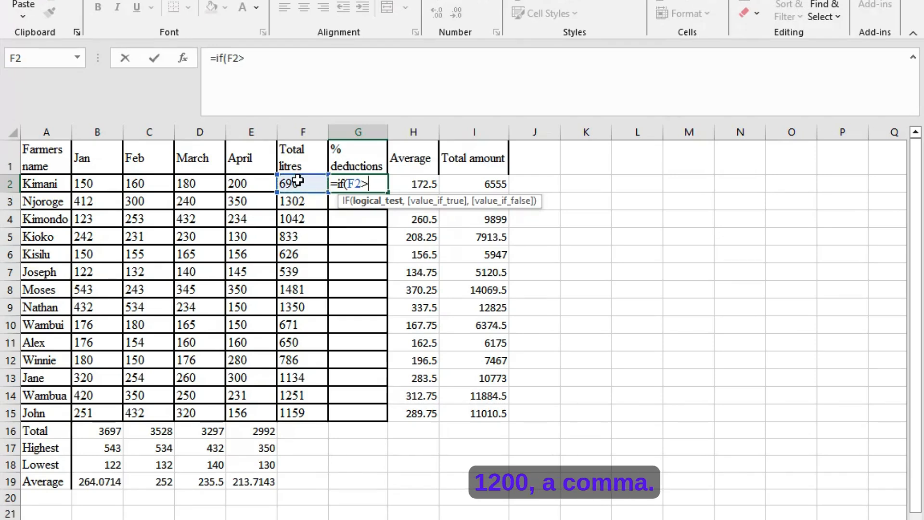
text(=1200)
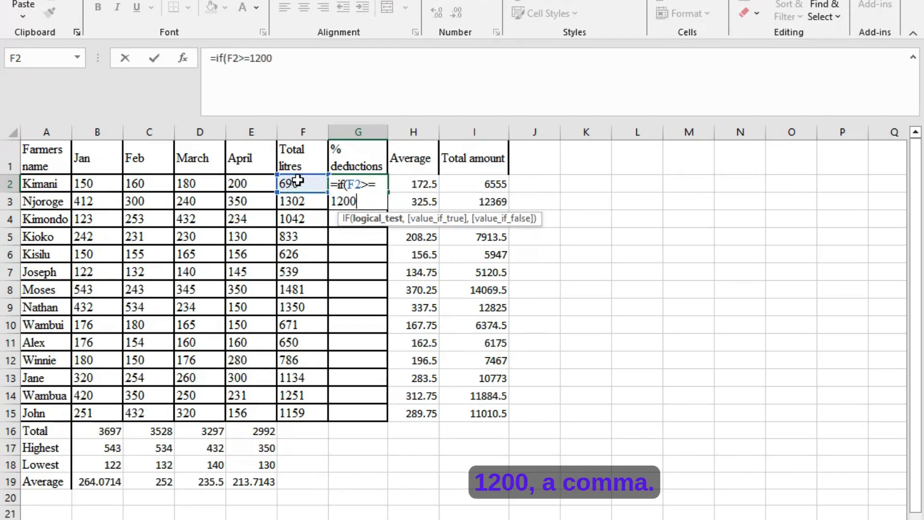
text(,)
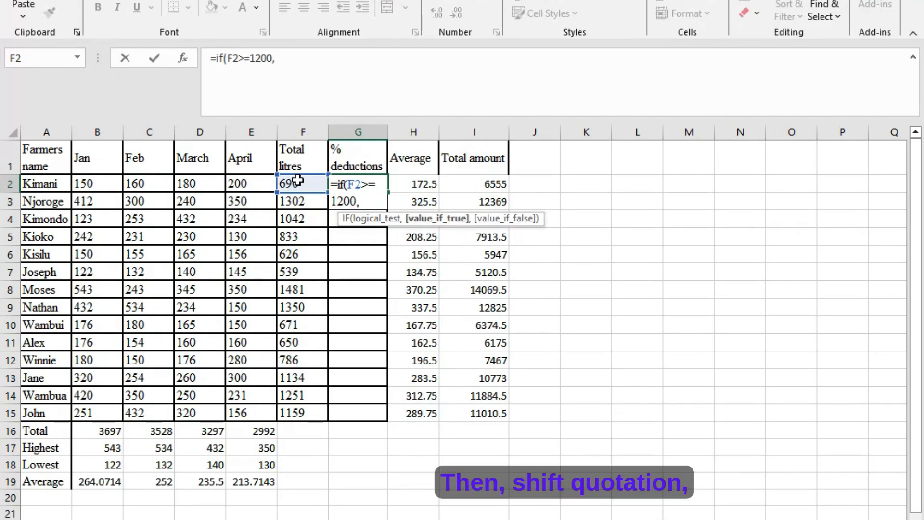
text(")
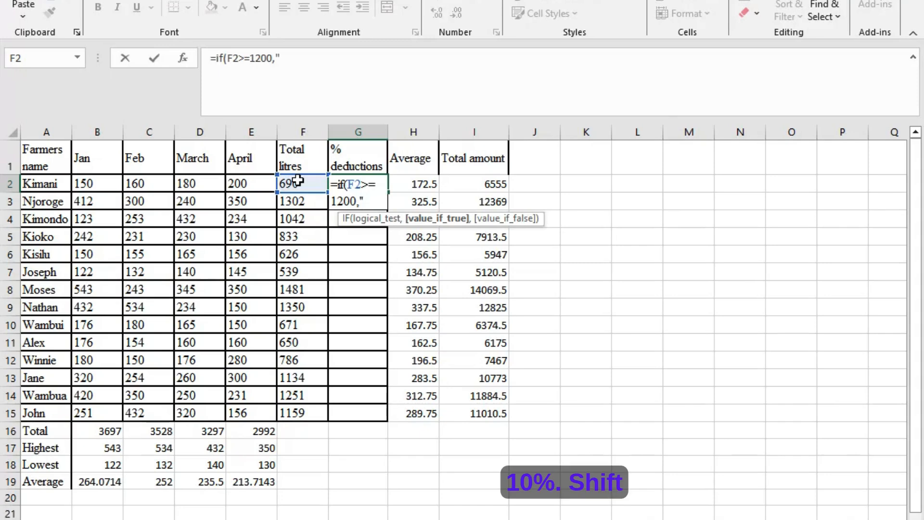
text(10%)
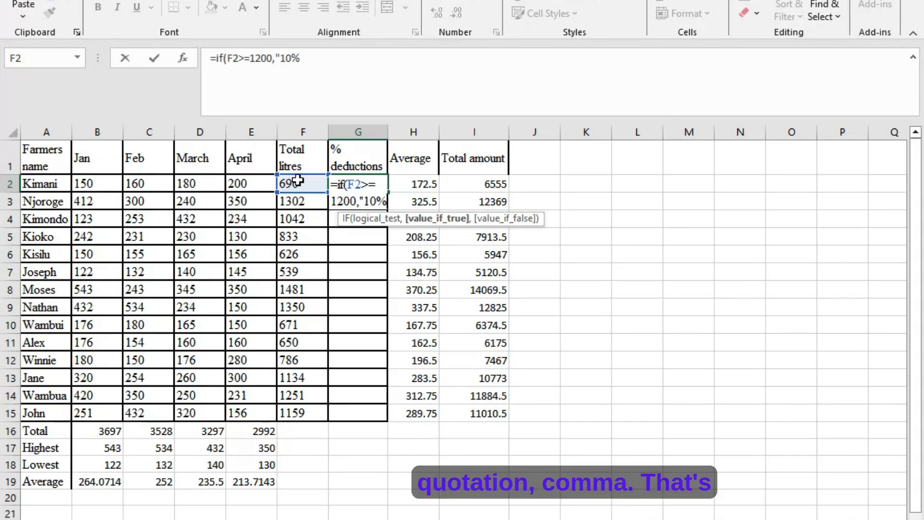
text(",)
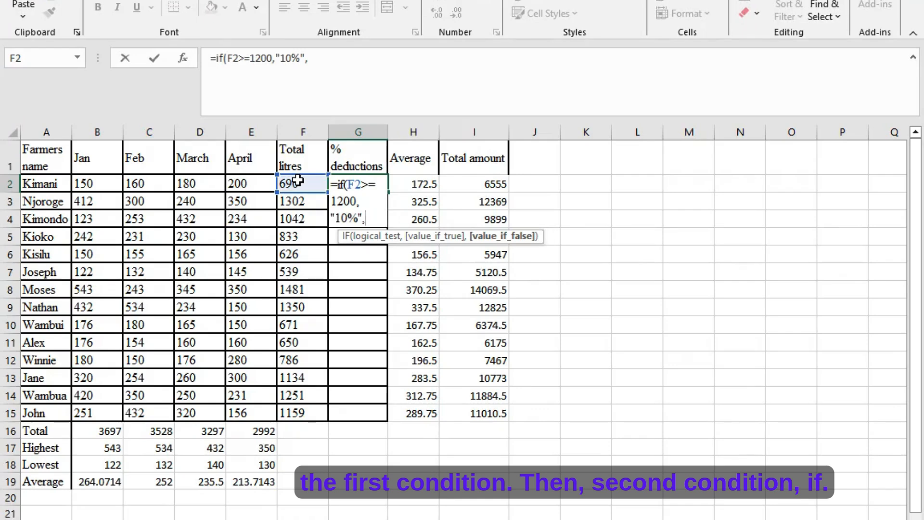
- Complete the formula in G2 with a nested IF that tests F2<=1200 and returns "5%", closing both brackets
text(if)
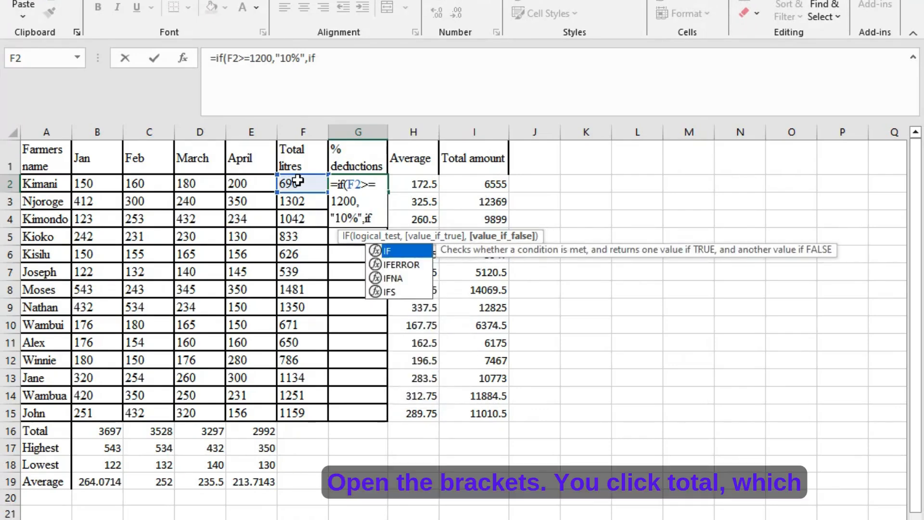
text(()
click(298, 182)
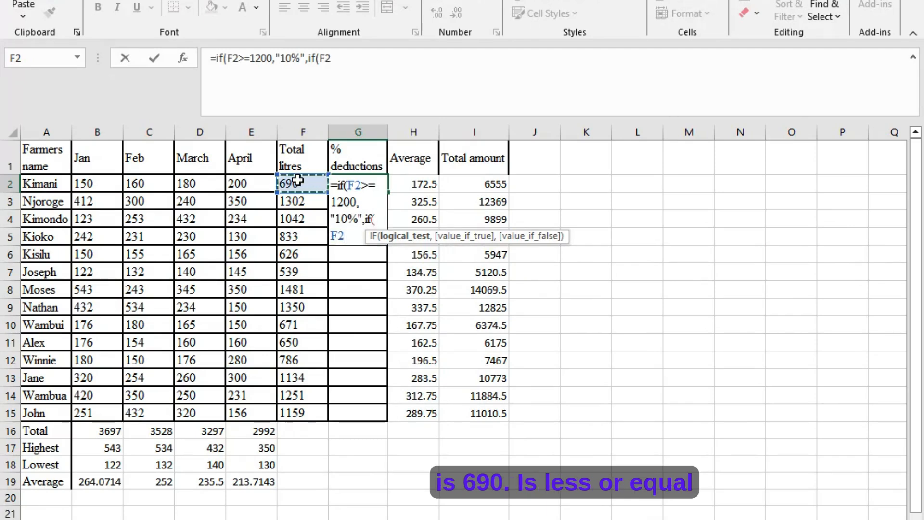
text(<)
text(=12)
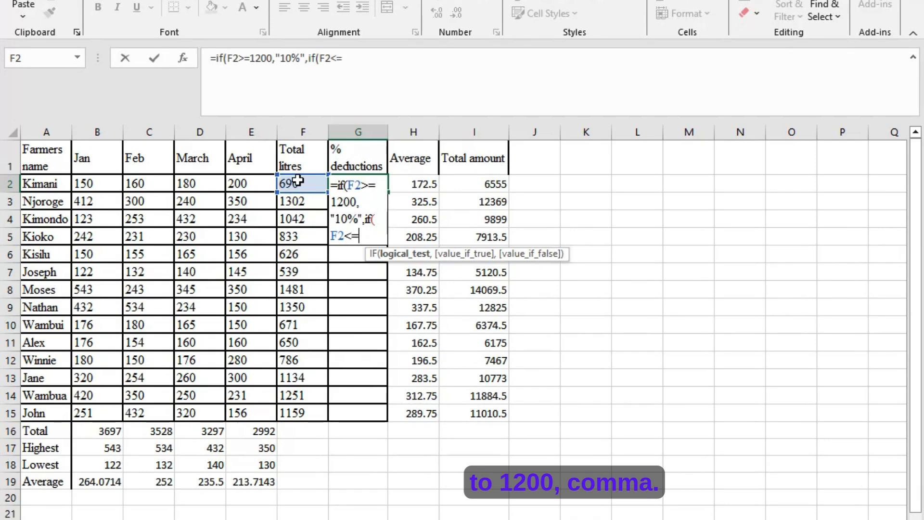
text(00,)
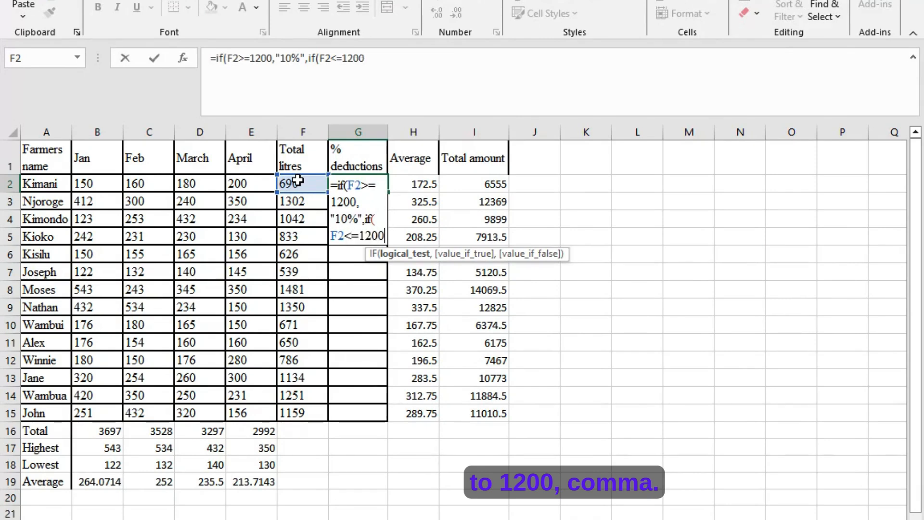
text(")
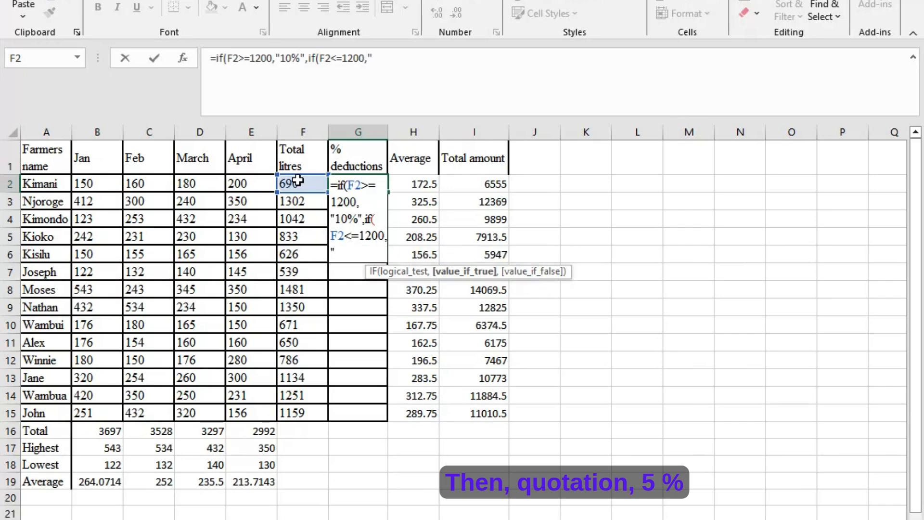
text(5)
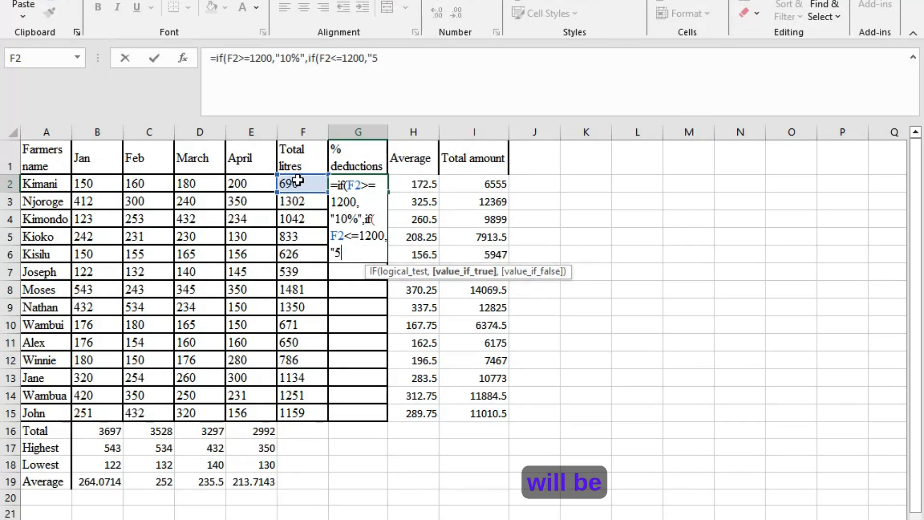
text(%)
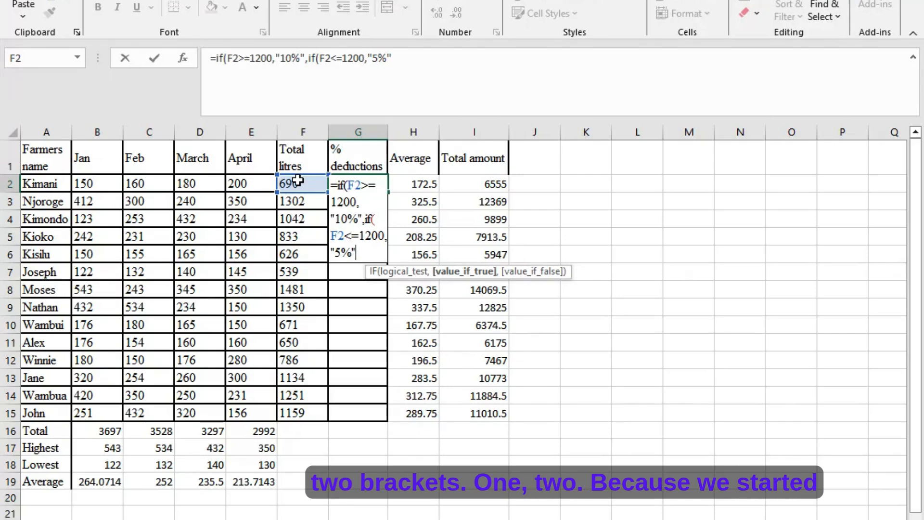
text(")))
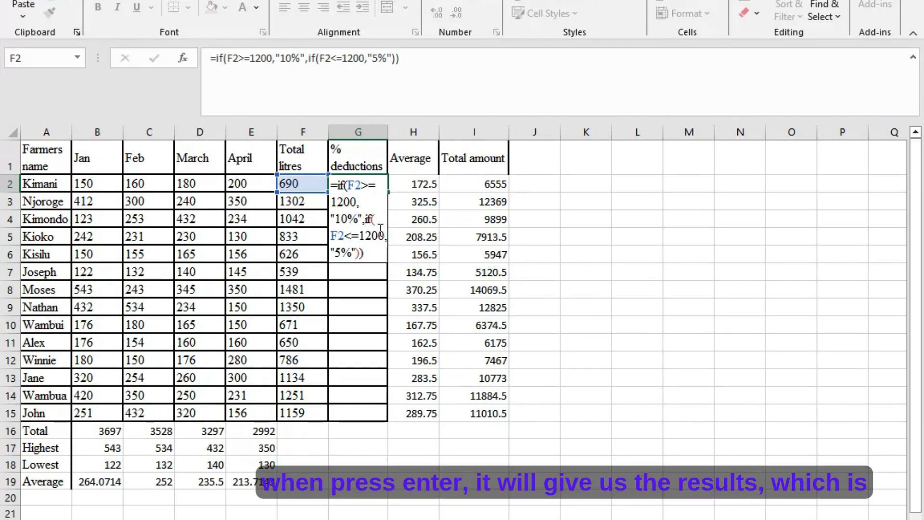
key(Return)
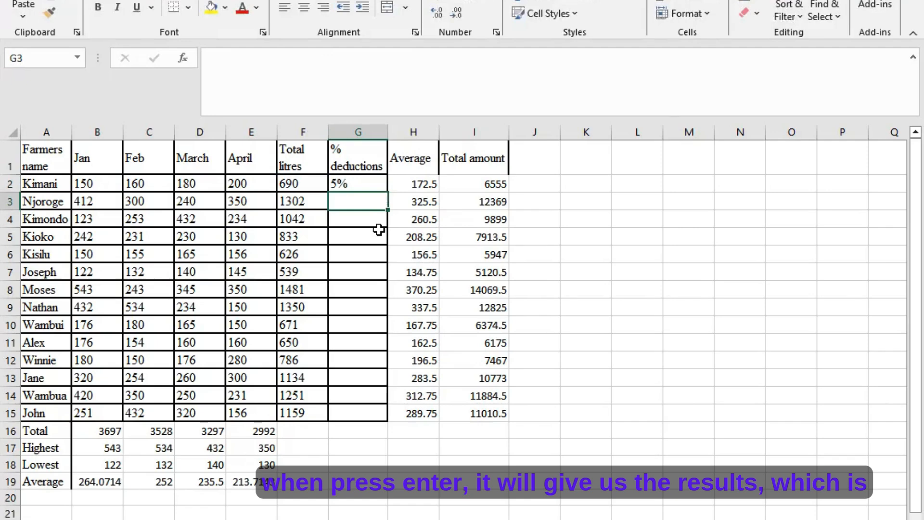
- Fill the % deductions formula from G2 down to G15
click(361, 185)
drag(383, 195, 374, 428)
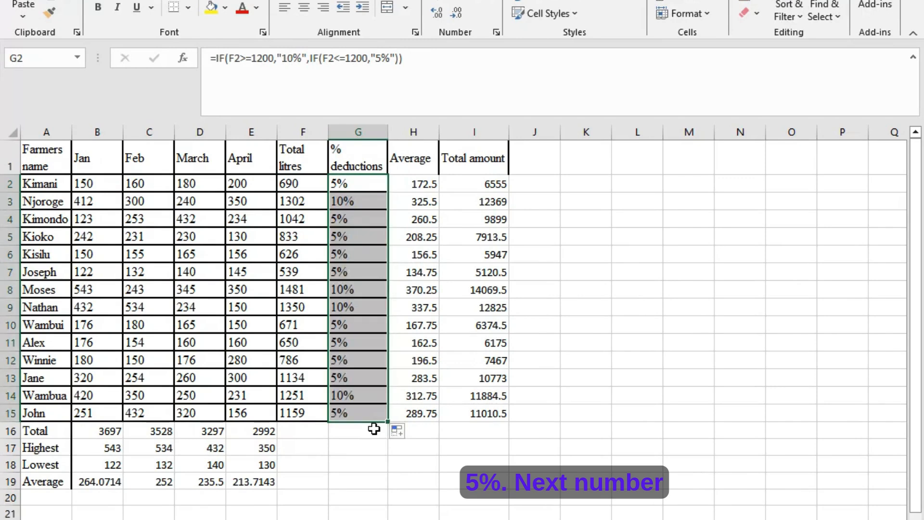
click(374, 433)
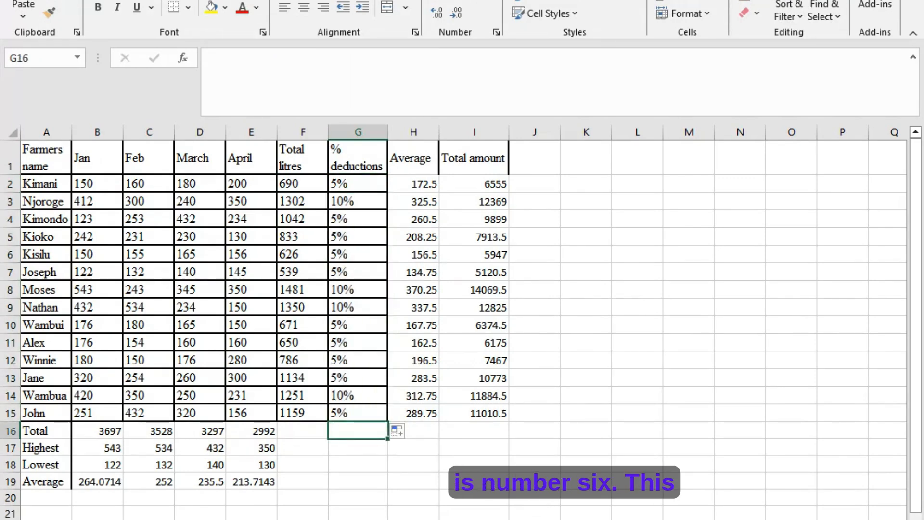
- Read question six in the Word exercise and, back in Excel, set up a Between highlighting rule for 200 to 300 on B1:E15
key(alt+Tab)
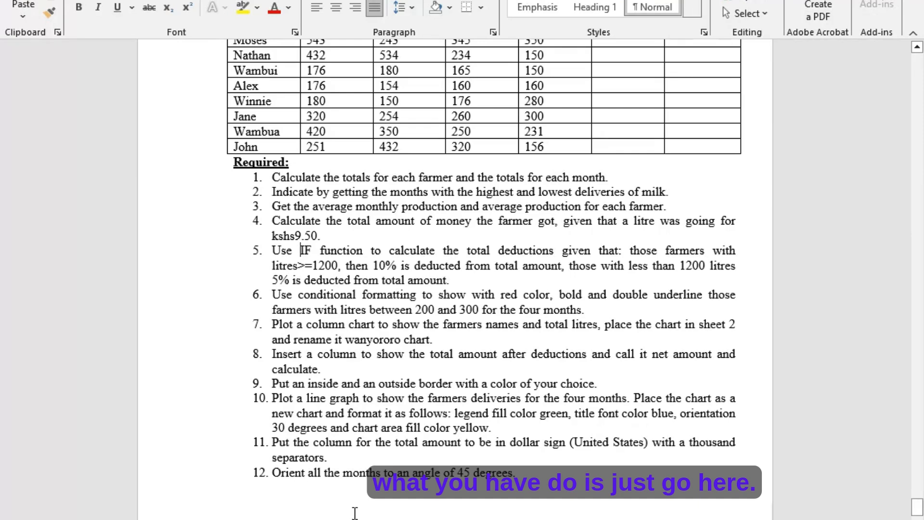
click(652, 519)
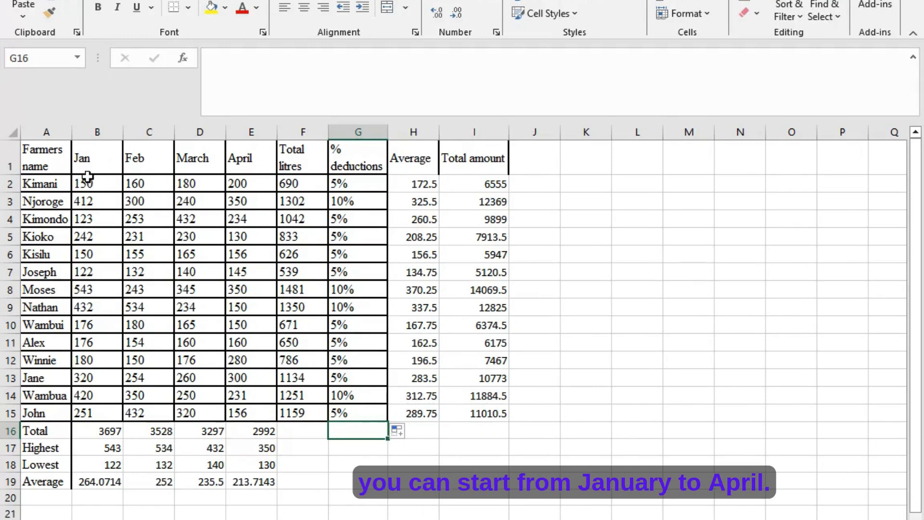
drag(82, 154, 266, 416)
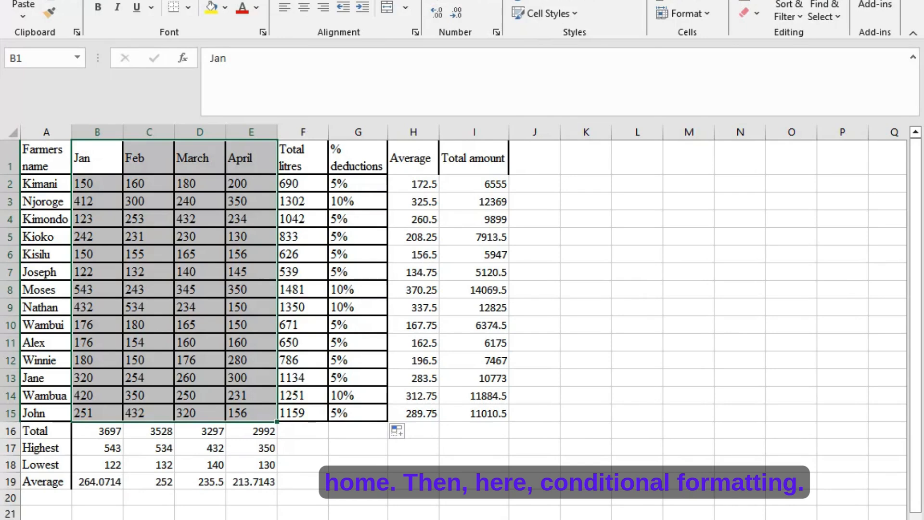
click(573, 0)
mouse_move(608, 10)
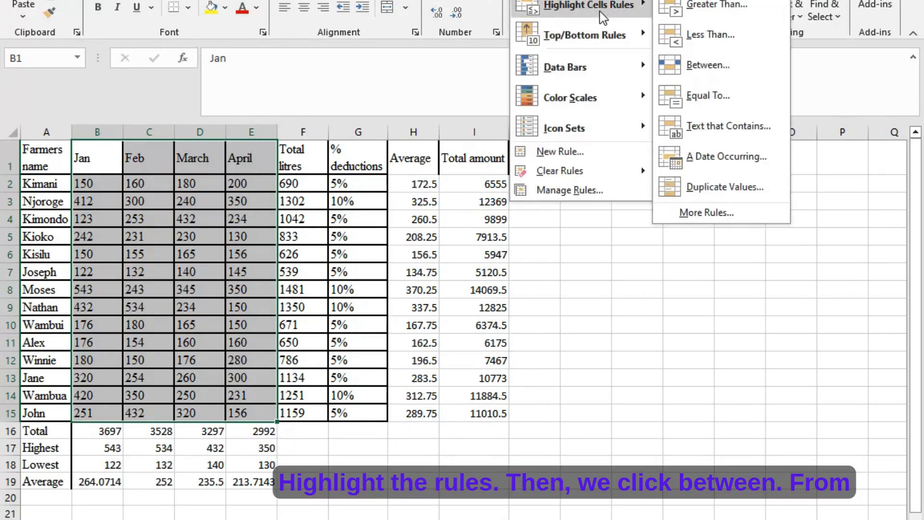
click(675, 76)
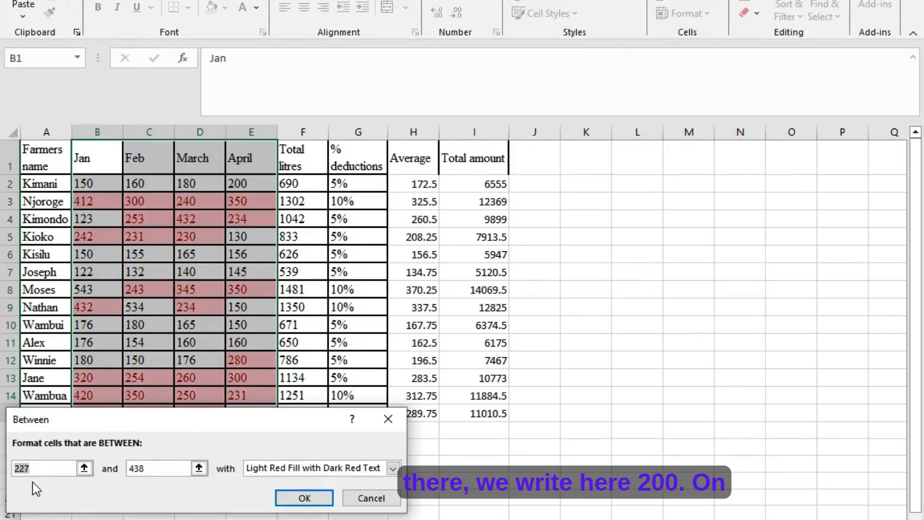
text(200)
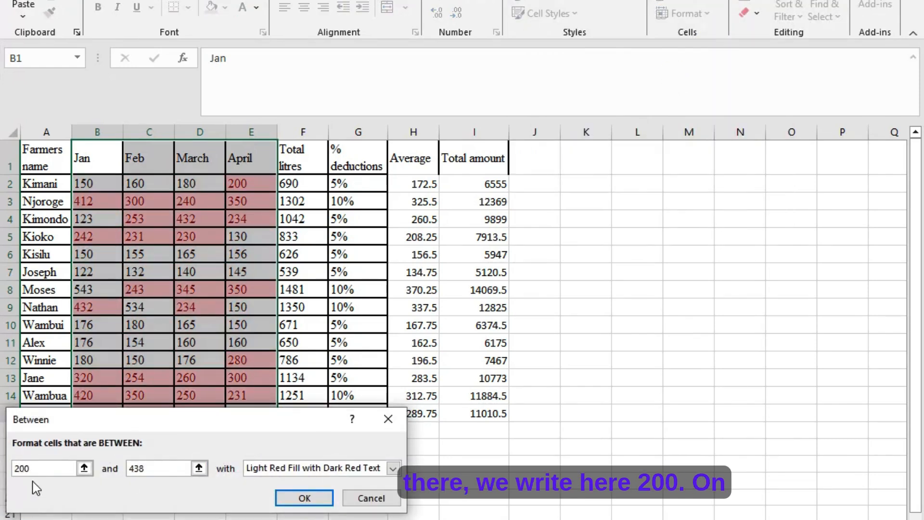
double_click(146, 473)
text(3)
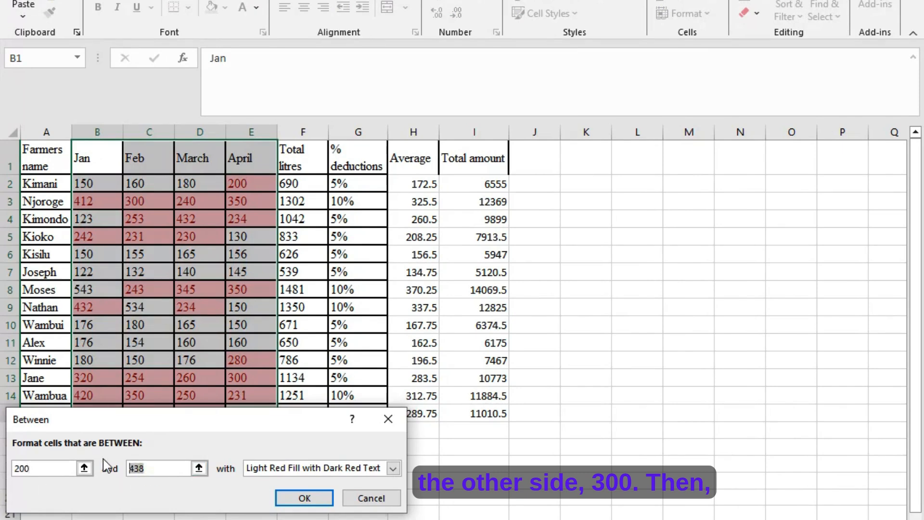
text(00)
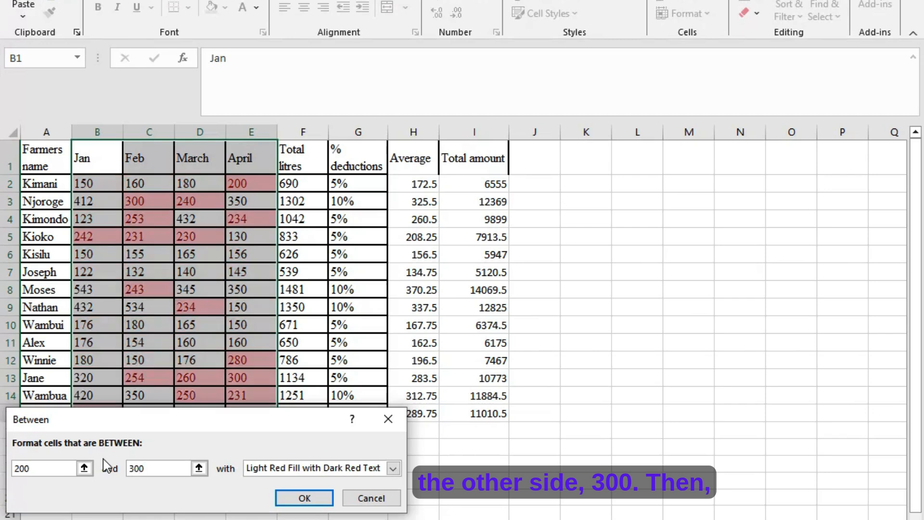
- Give the Between rule a custom format of bold, red, double-underlined text and apply it
click(394, 467)
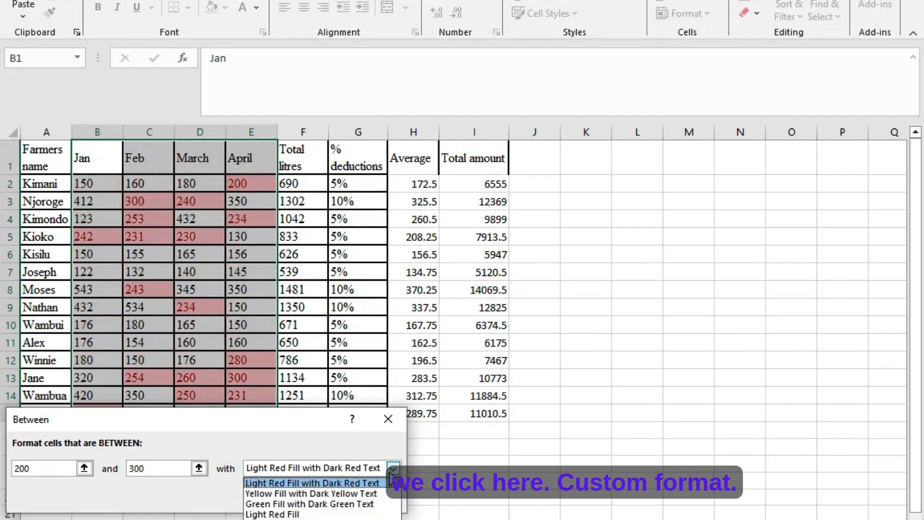
click(281, 519)
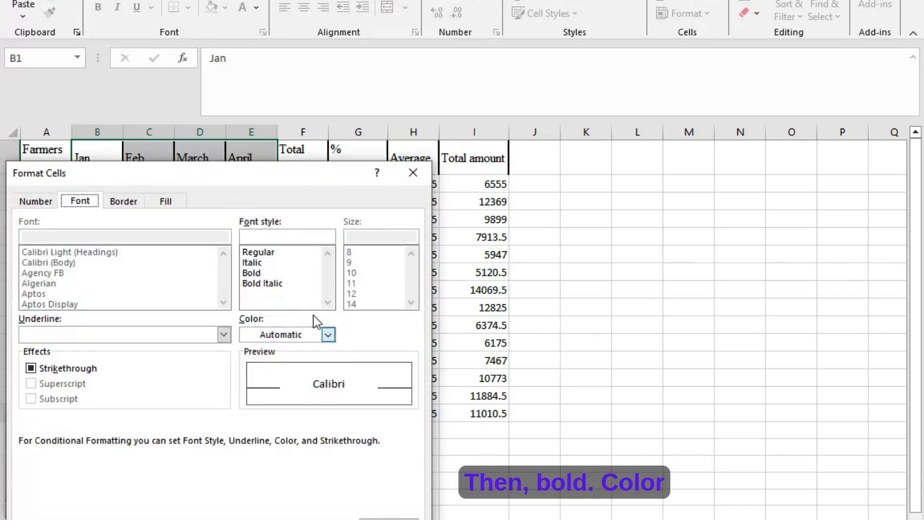
click(263, 273)
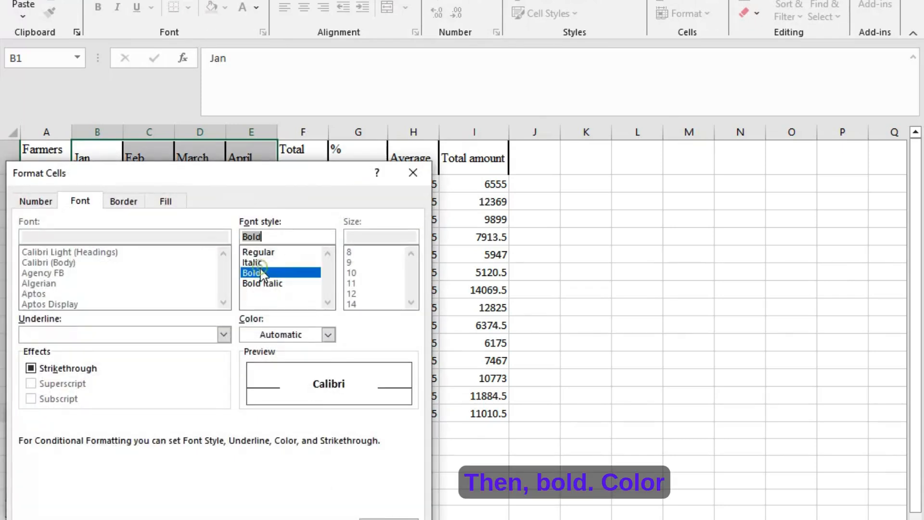
click(329, 334)
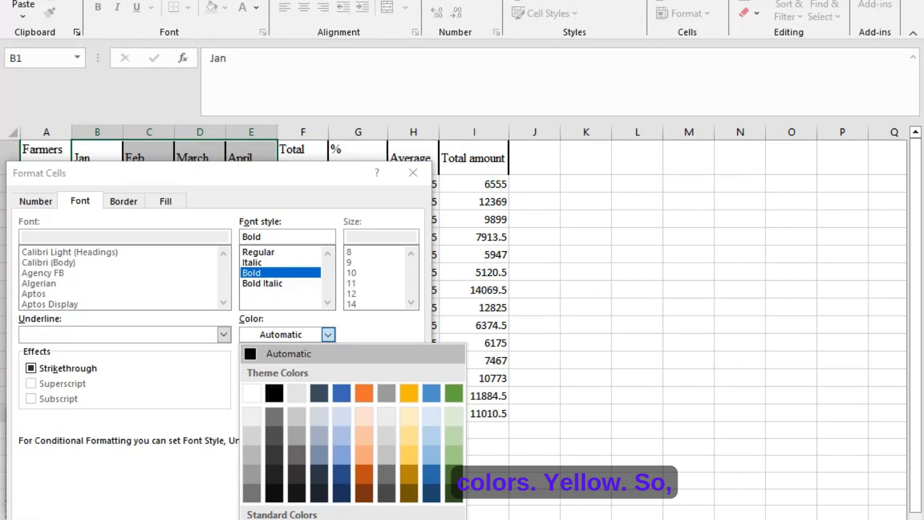
click(275, 519)
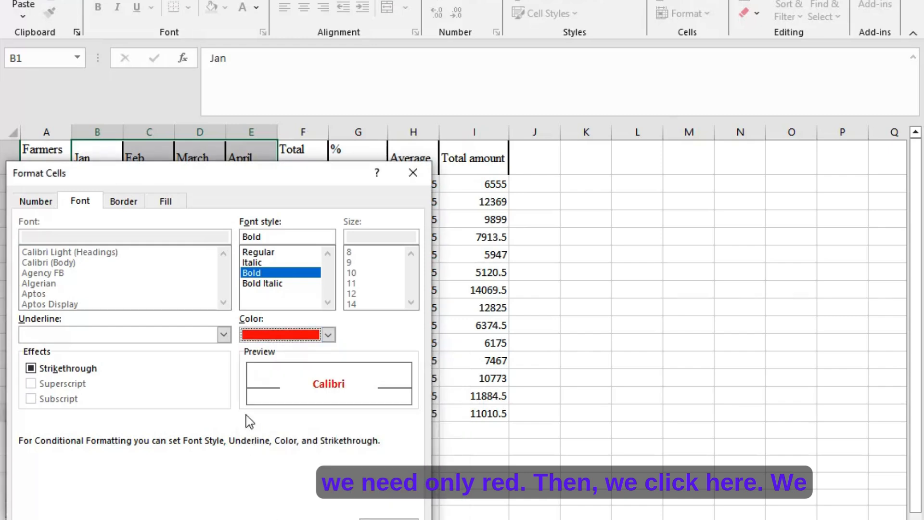
click(225, 340)
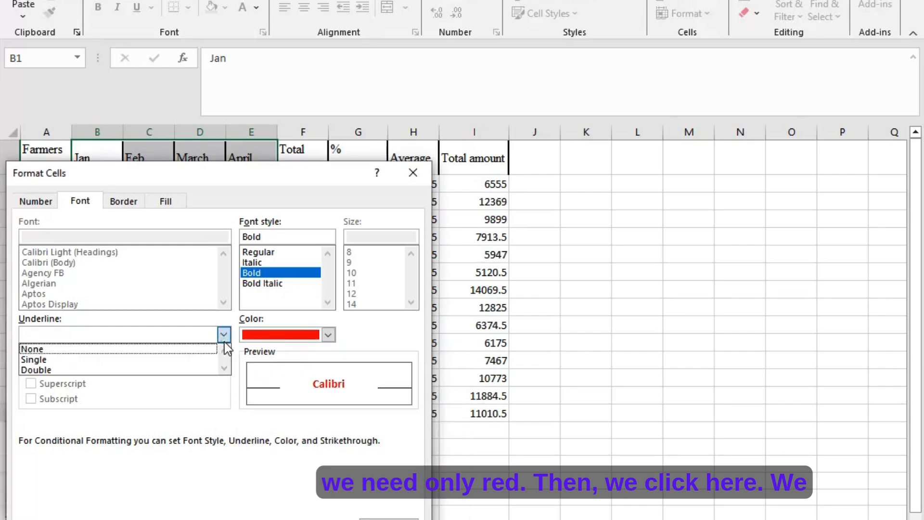
click(214, 370)
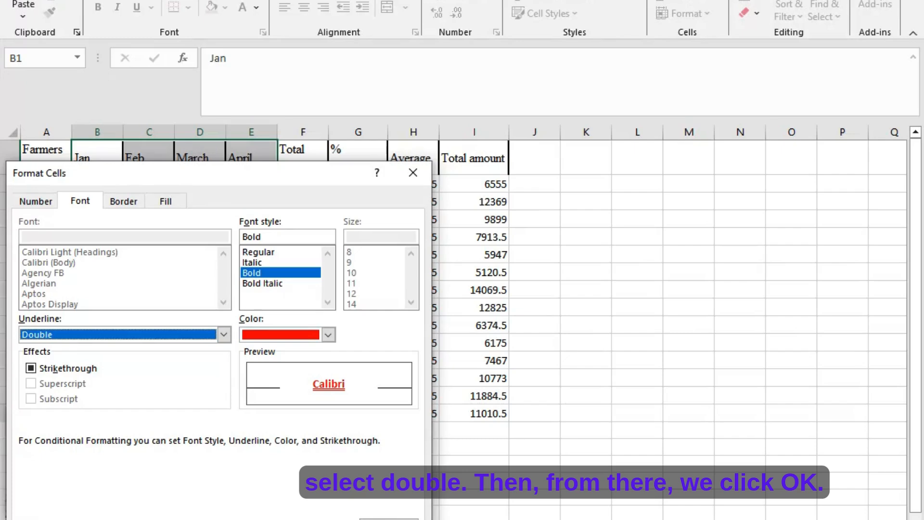
click(323, 519)
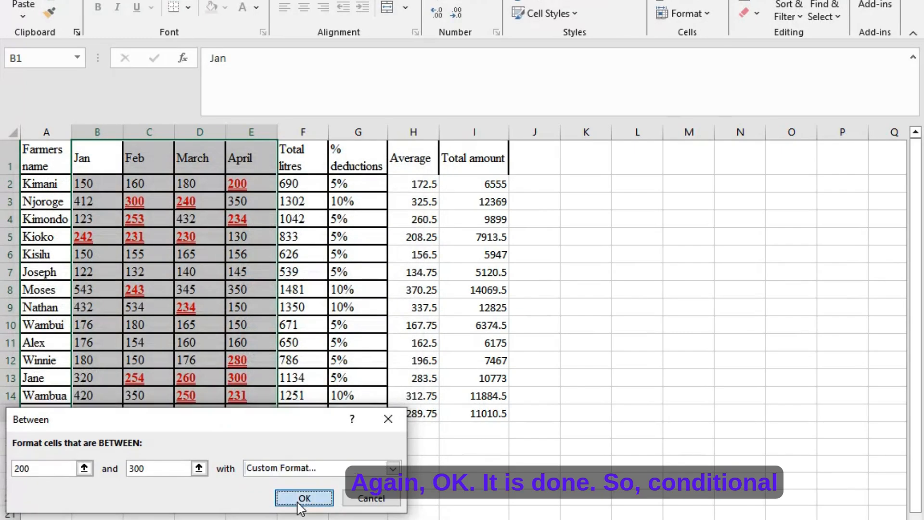
click(303, 498)
click(307, 415)
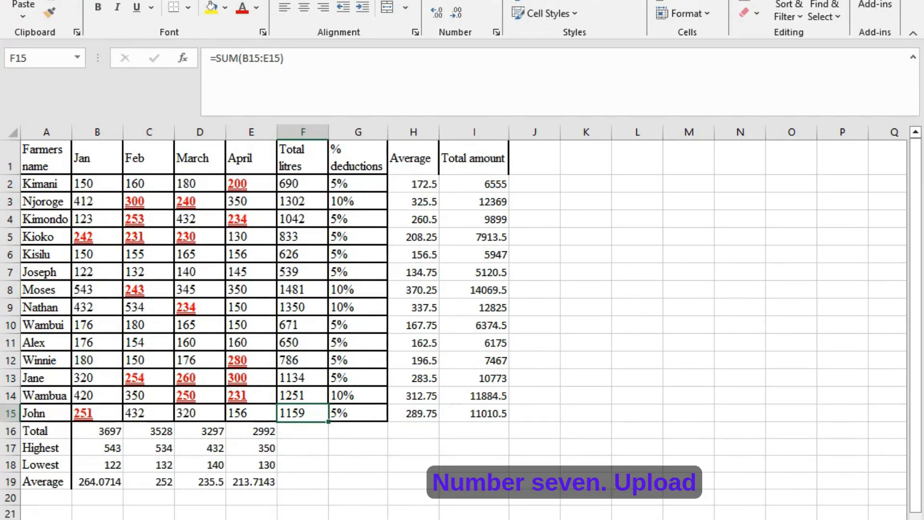
- Read question seven in the Word exercise and, back in Excel, insert a column chart from the ranges A1:A15 and F1:F15
key(alt+Tab)
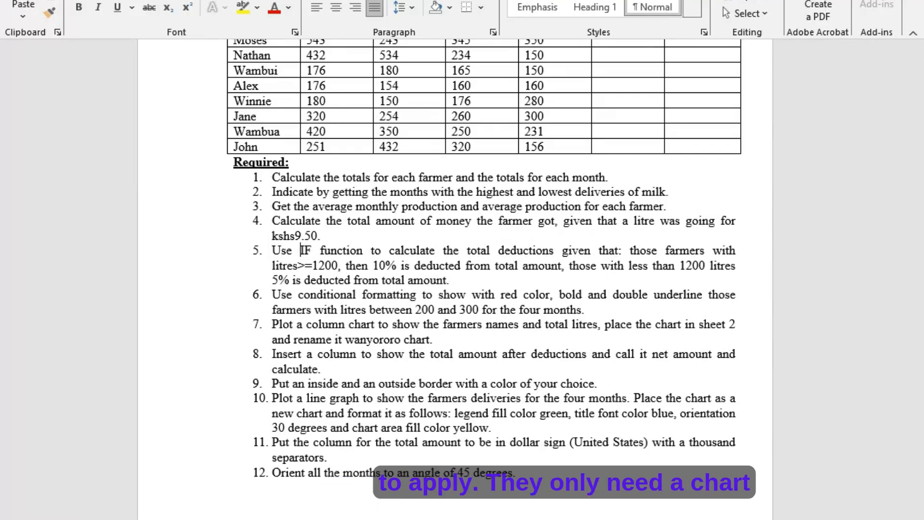
key(alt+Tab)
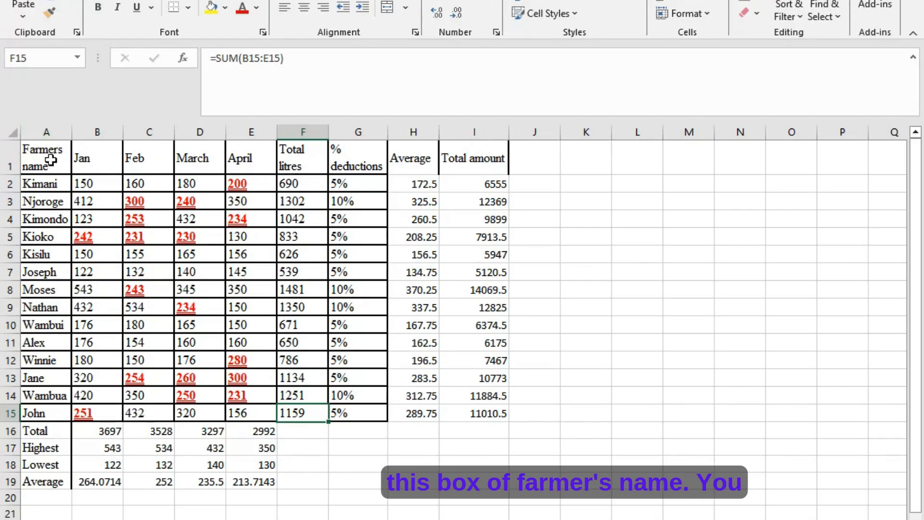
drag(51, 160, 40, 413)
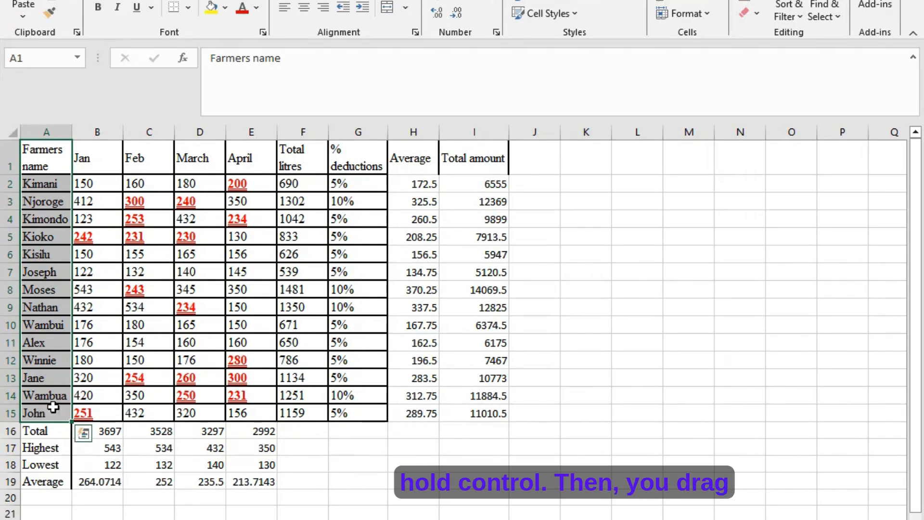
drag(293, 152, 292, 413)
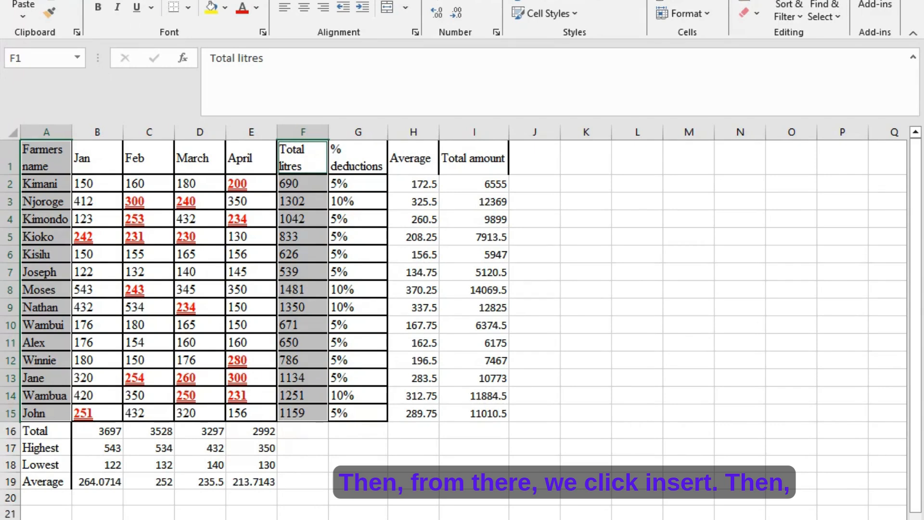
click(89, 0)
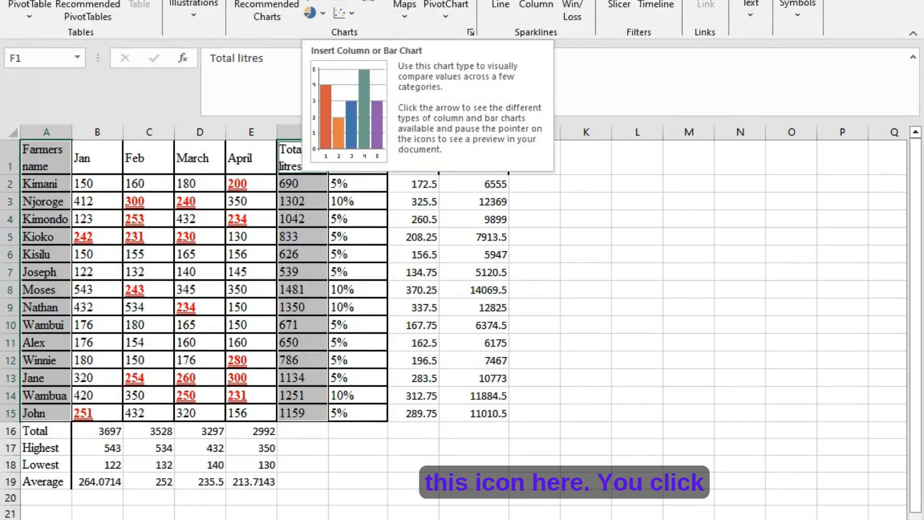
click(317, 1)
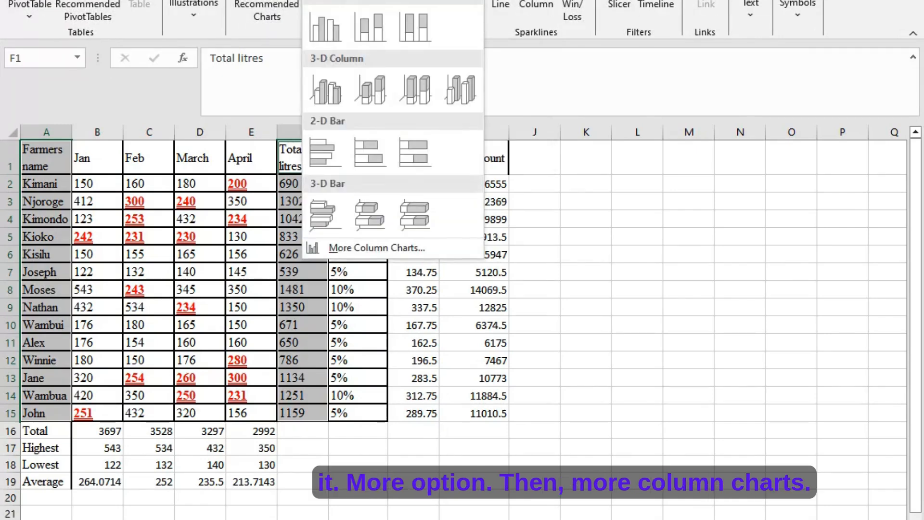
click(339, 255)
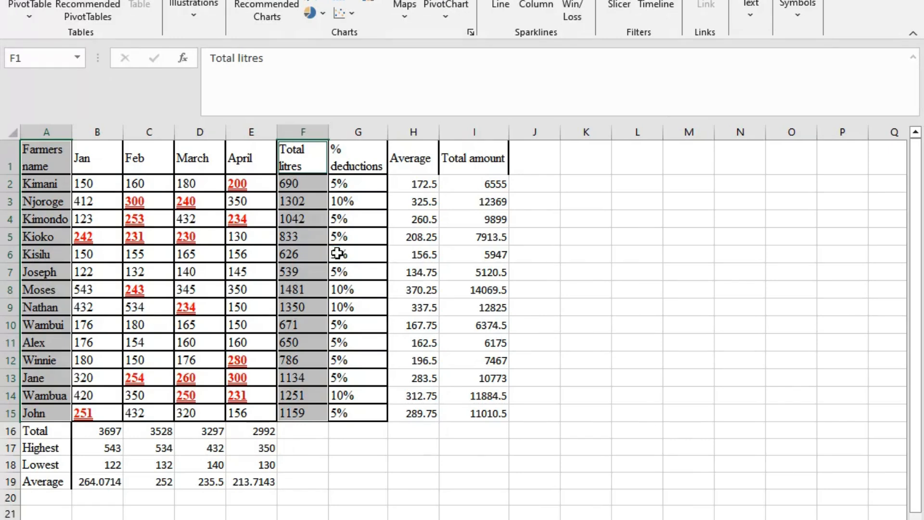
click(592, 466)
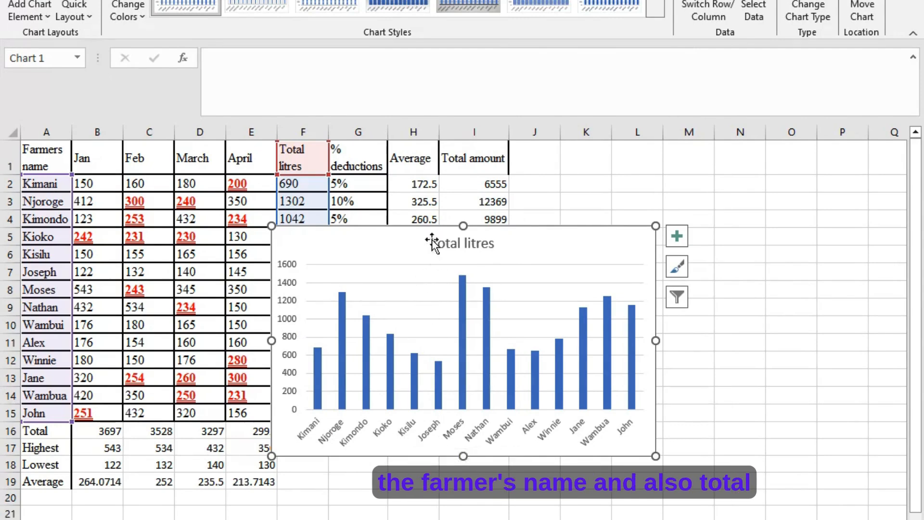
- Cut the Total litres chart, add a new sheet and paste the chart there at C6 using the destination theme
right_click(590, 247)
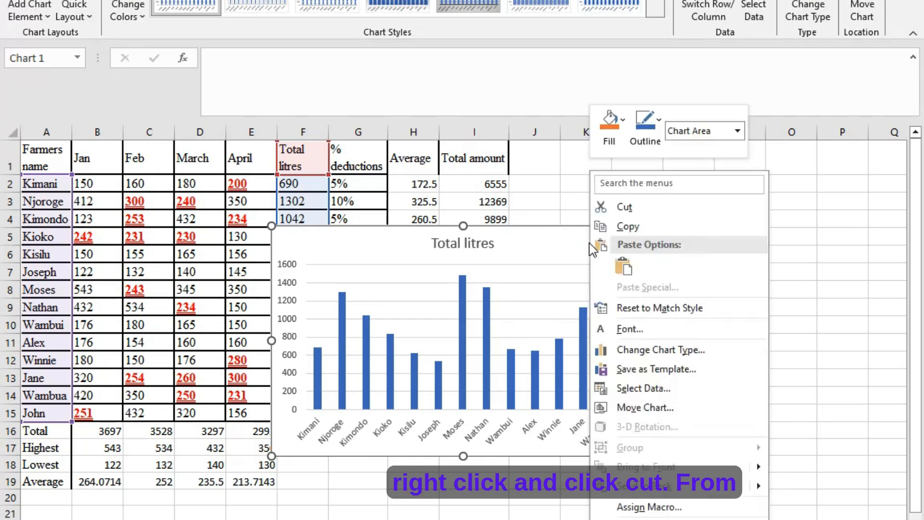
click(621, 206)
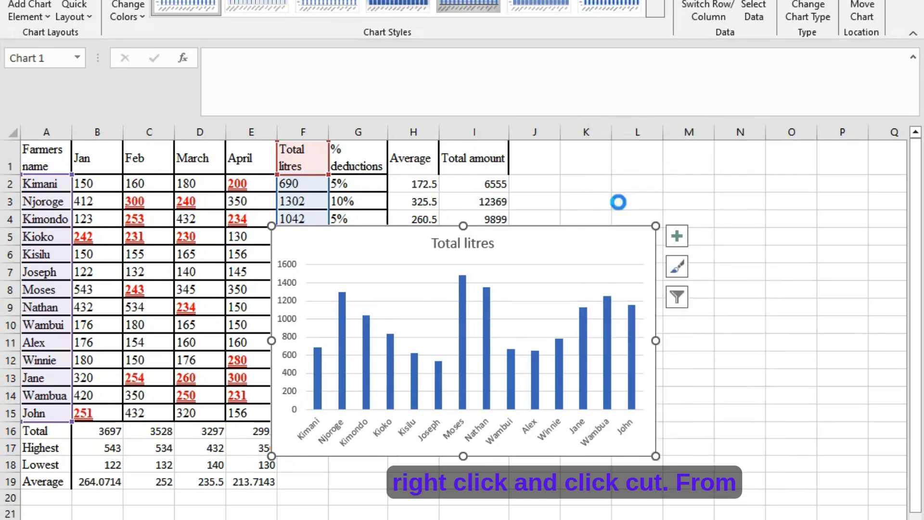
click(444, 289)
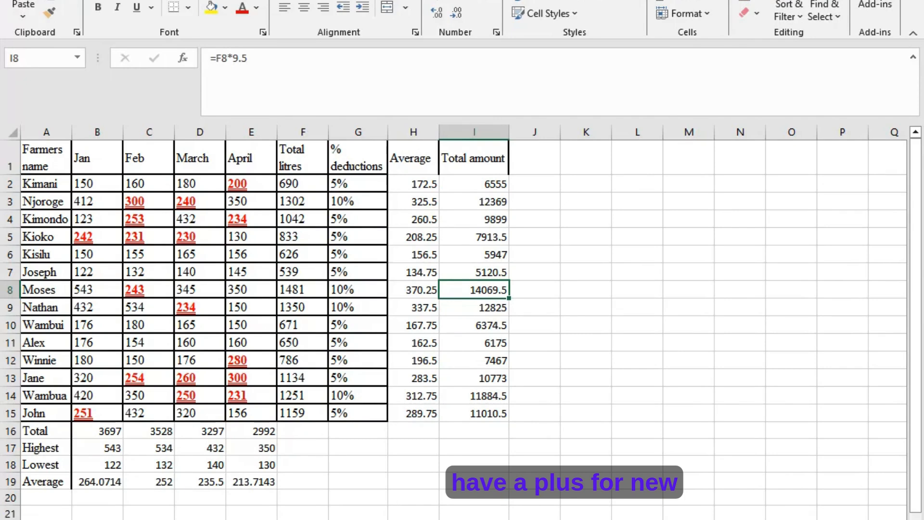
click(150, 519)
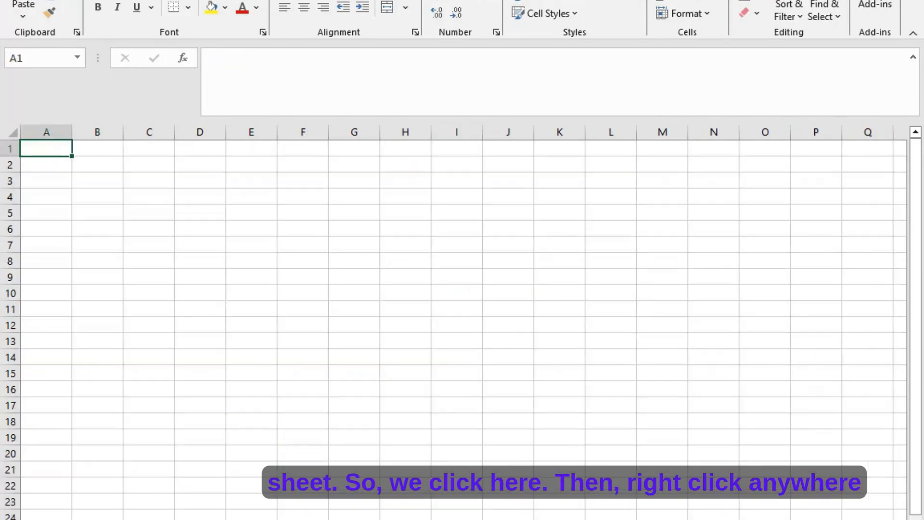
right_click(155, 227)
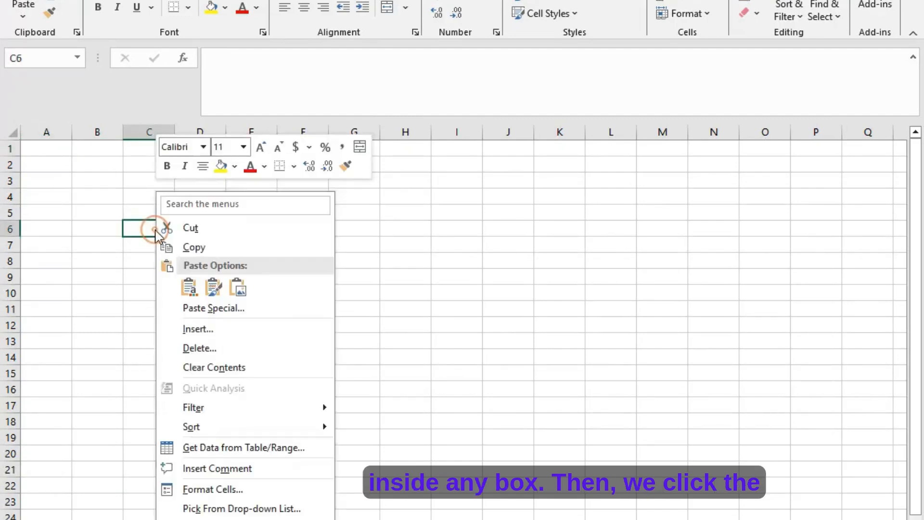
right_click(140, 232)
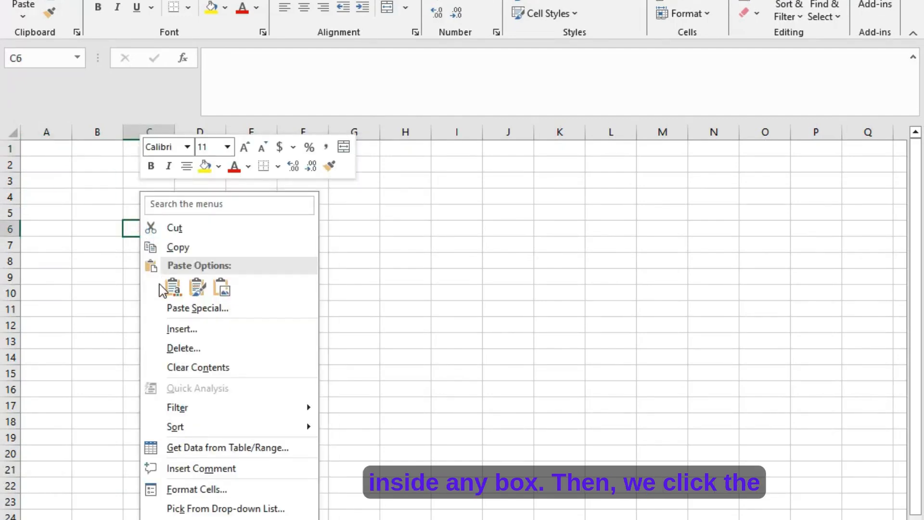
click(172, 288)
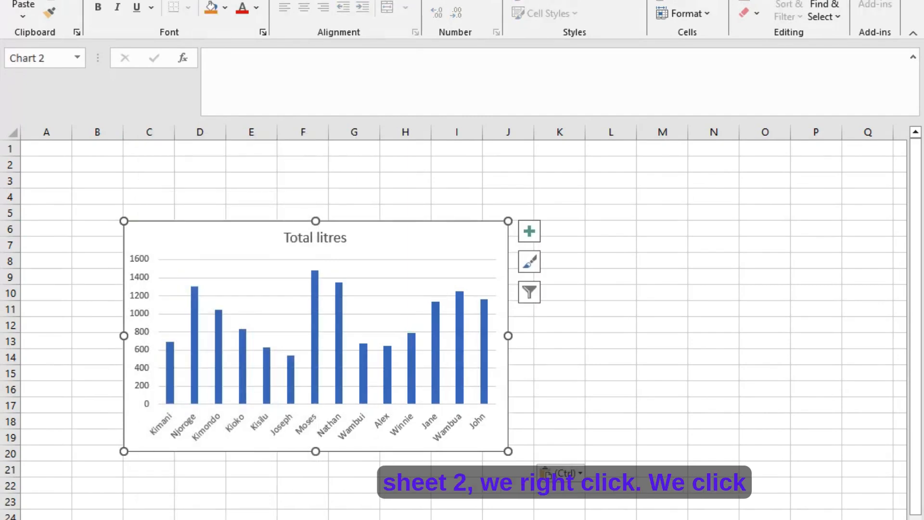
- Rename the chart's sheet as wanyororo chart and return to the data sheet
right_click(153, 519)
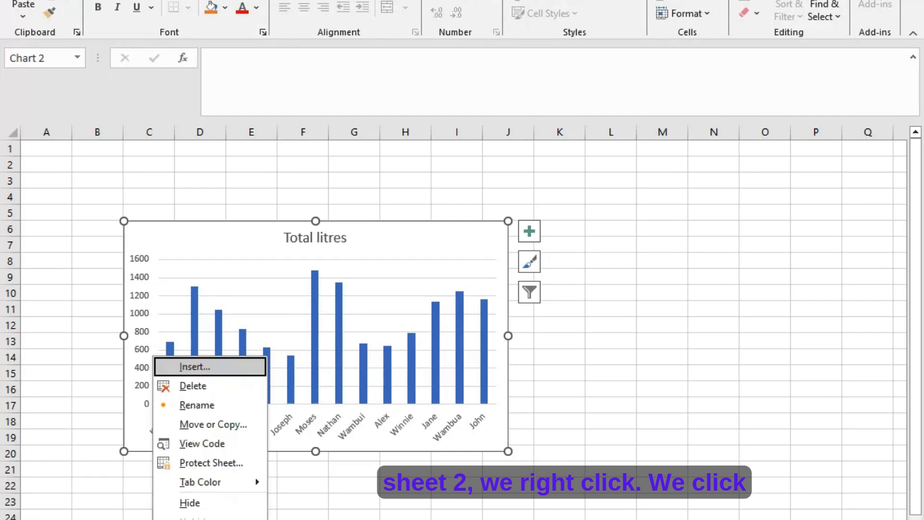
click(179, 404)
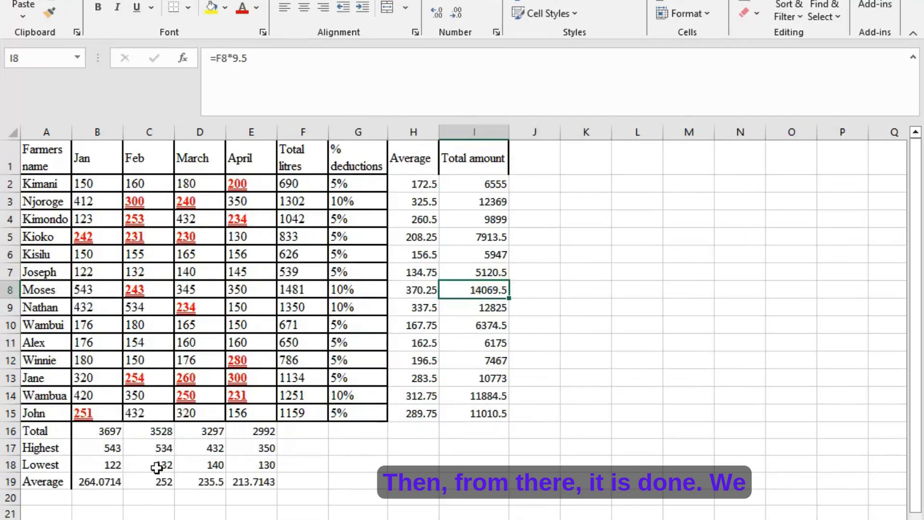
click(156, 467)
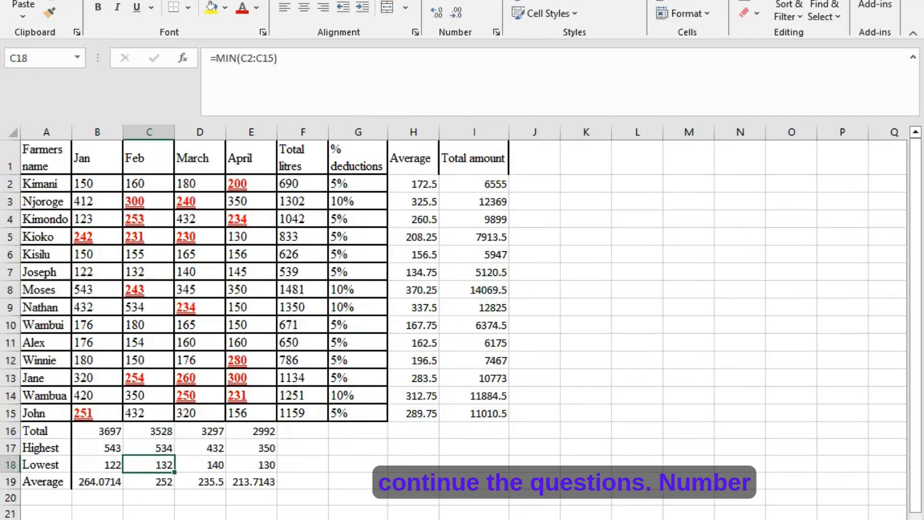
- Read question eight in the Word exercise and, back in Excel, enter the two-line header "Net amount" in J1
key(alt+Tab)
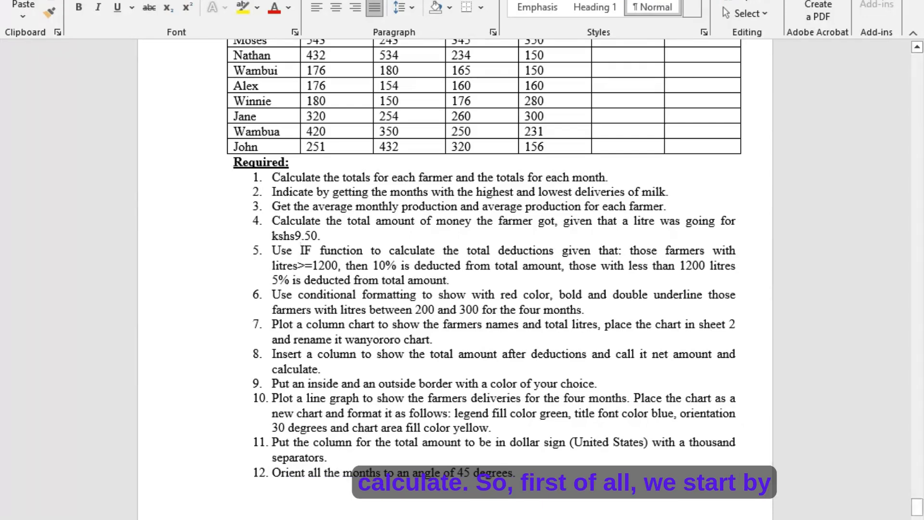
click(650, 519)
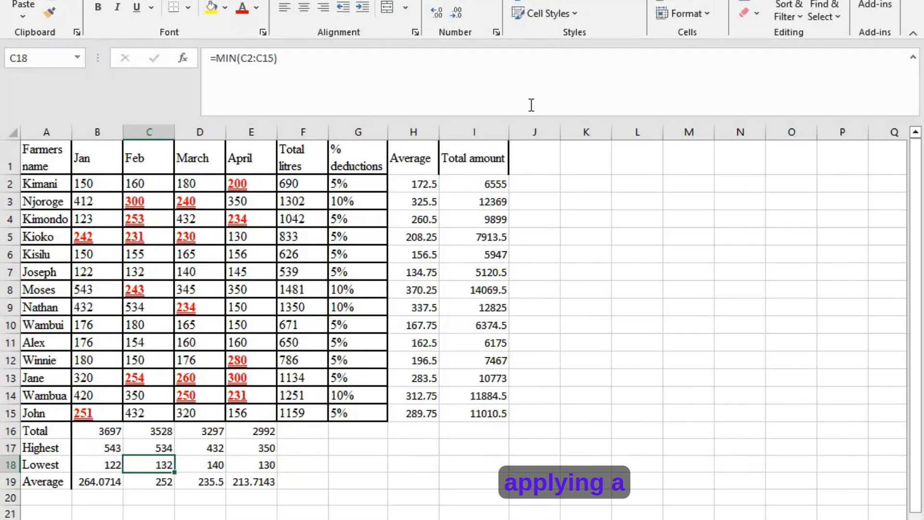
click(531, 161)
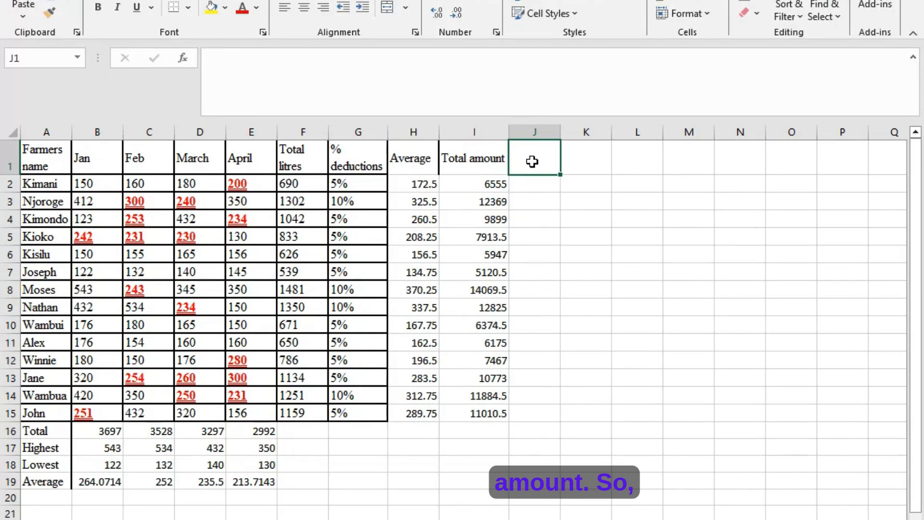
text(N)
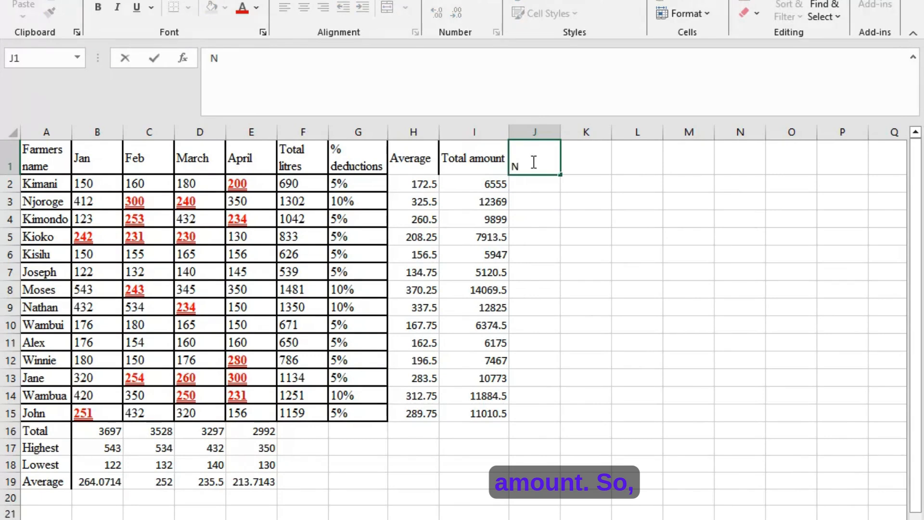
text(et)
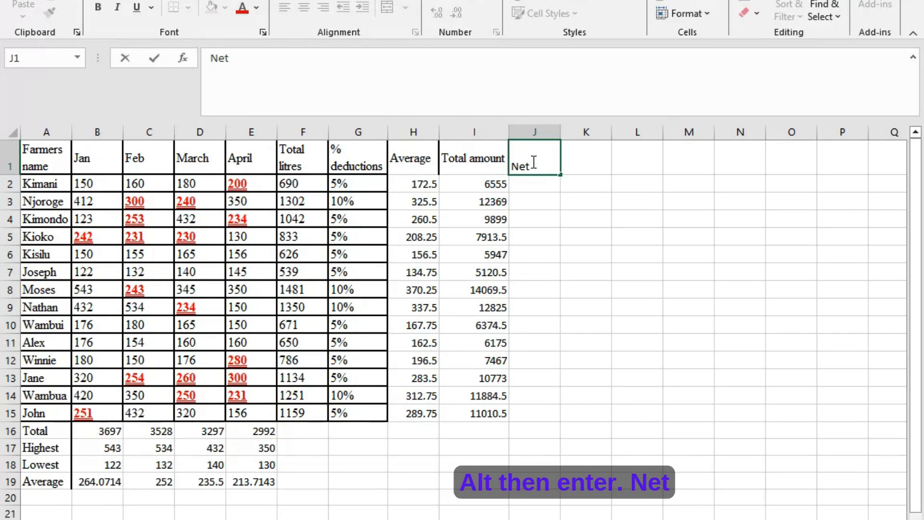
key(alt+Return)
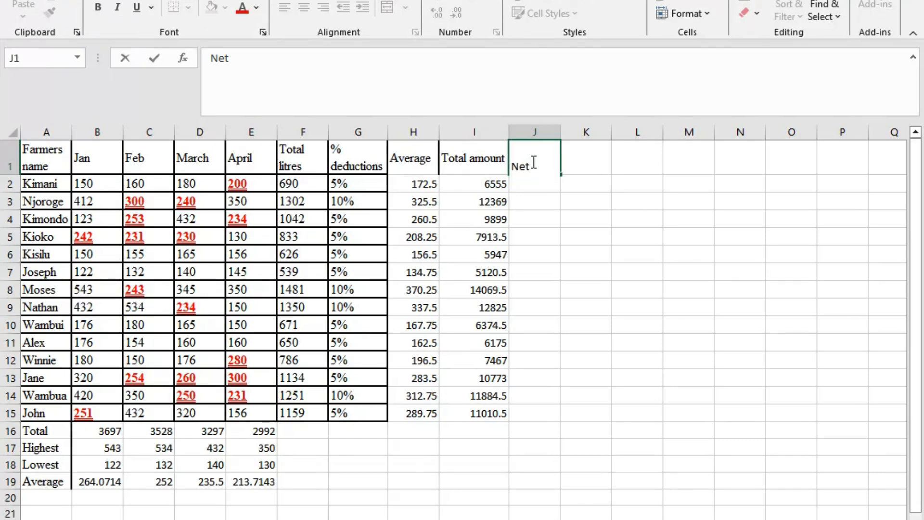
text(amou)
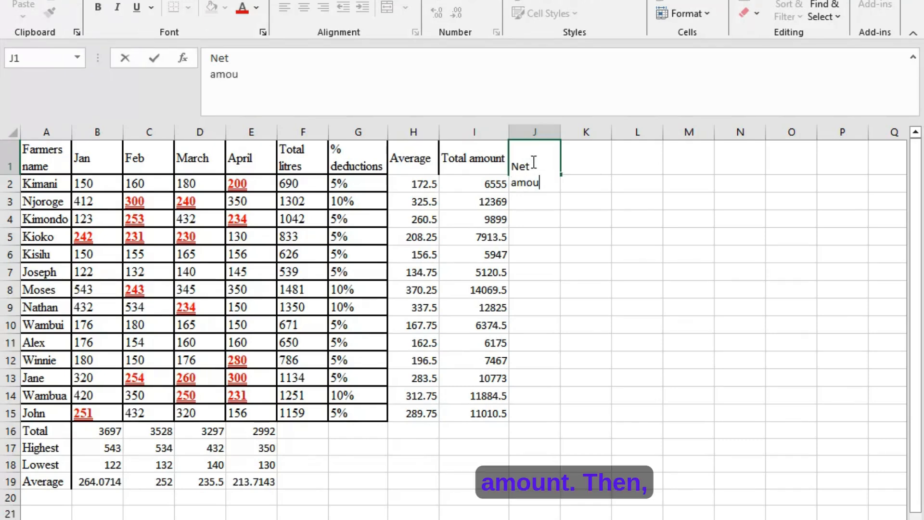
text(nt)
key(Return)
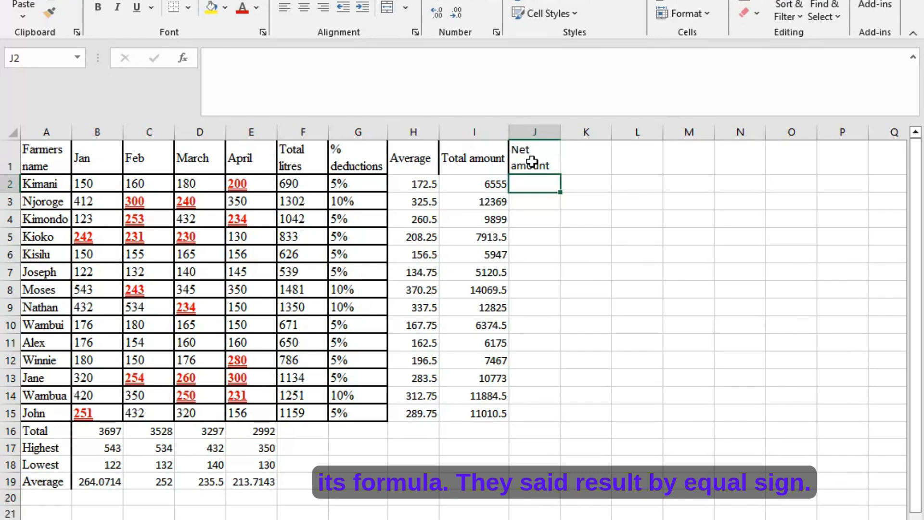
- Enter the formula =I2-G2 in J2 to subtract the deduction from the total amount
text(=)
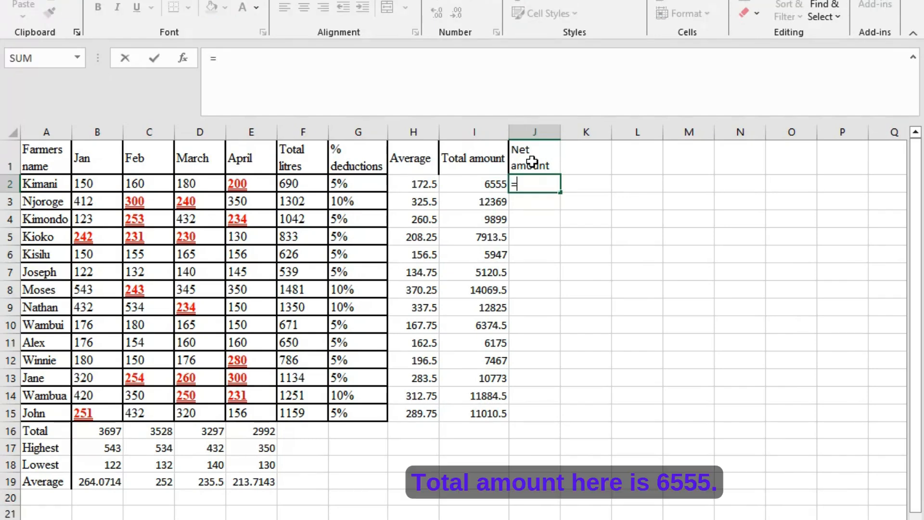
click(481, 186)
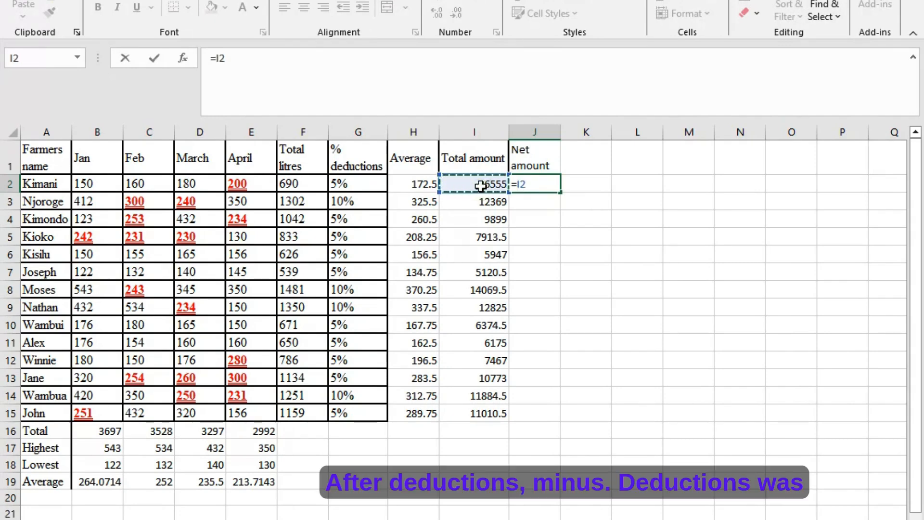
text(-)
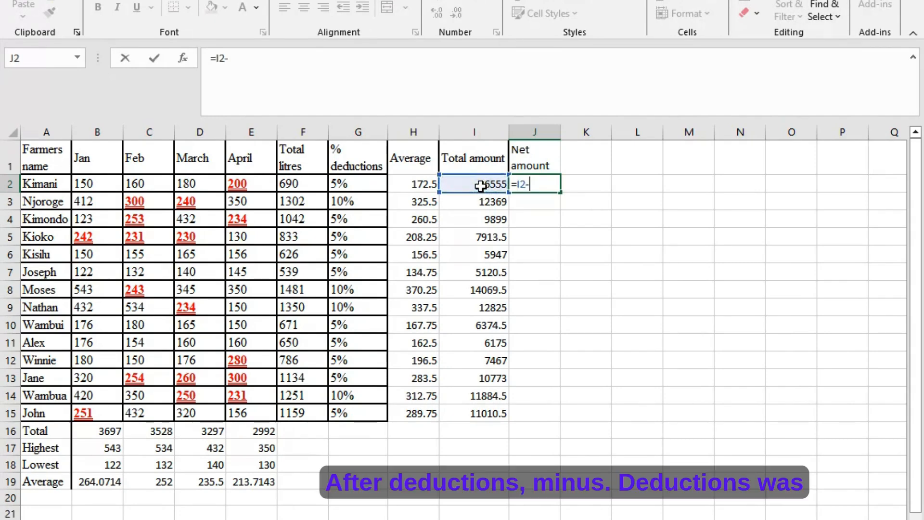
click(363, 186)
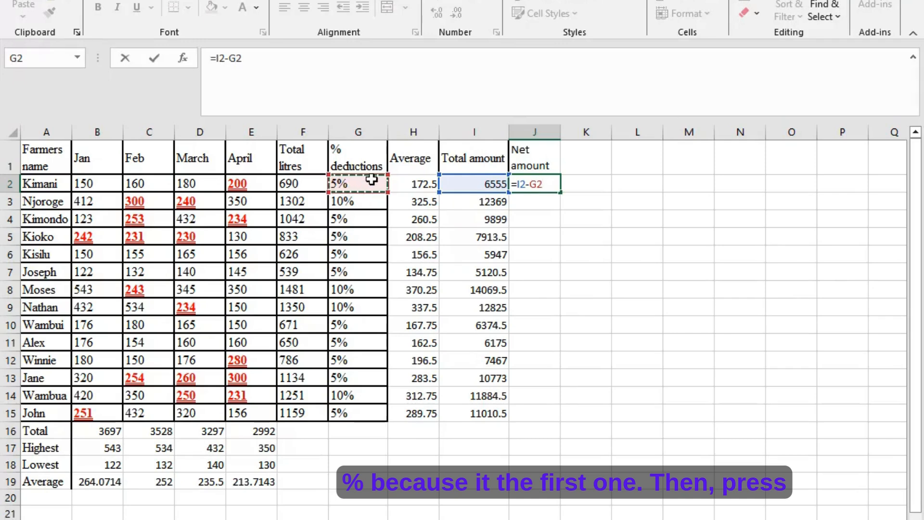
key(Return)
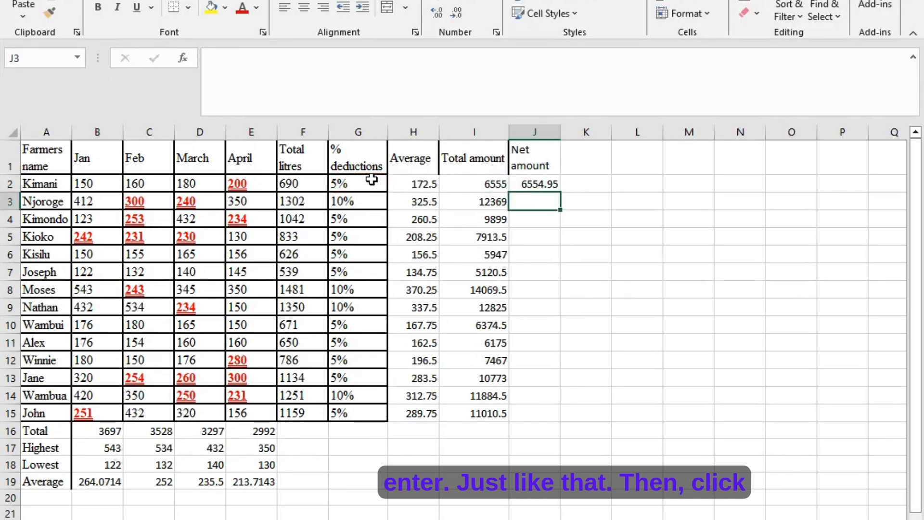
- Fill the net amount formula from J2 down to J15
click(548, 186)
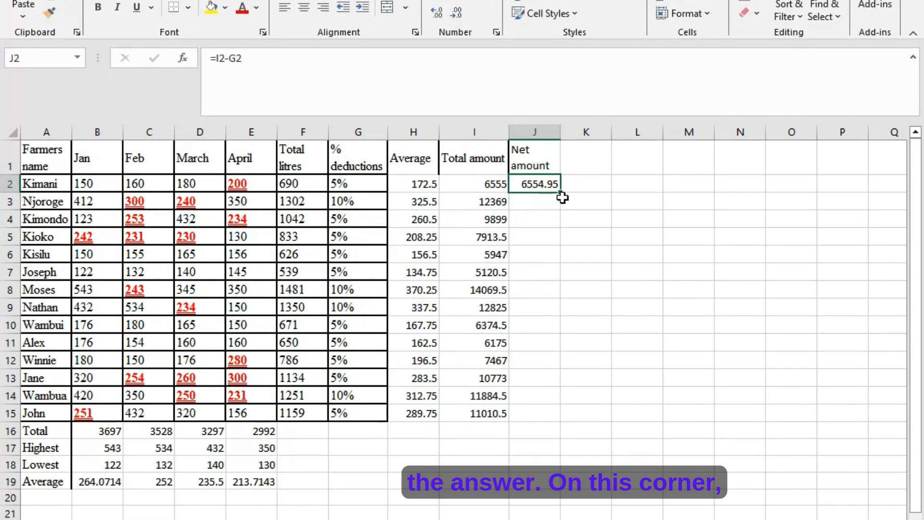
drag(562, 191, 558, 427)
click(592, 308)
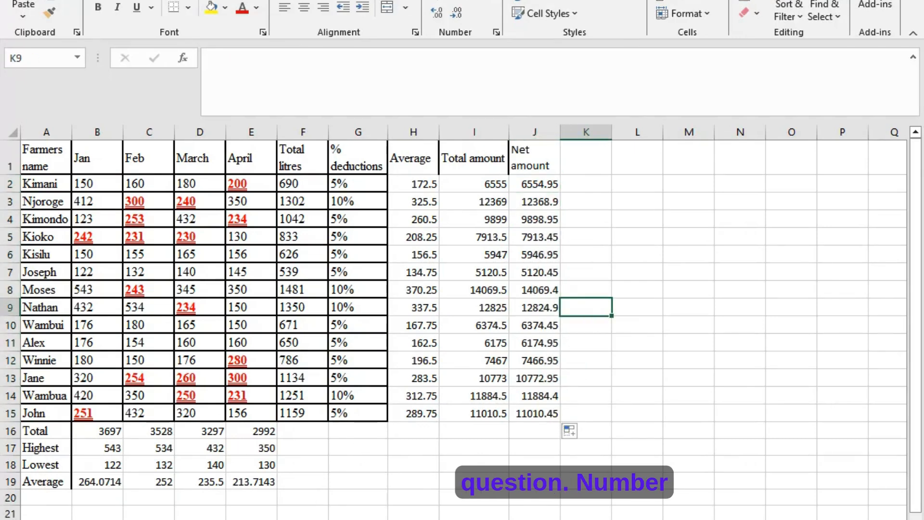
- Read question nine in the Word exercise and, back in Excel, apply dark blue outline and inside borders to A1:J19
click(347, 519)
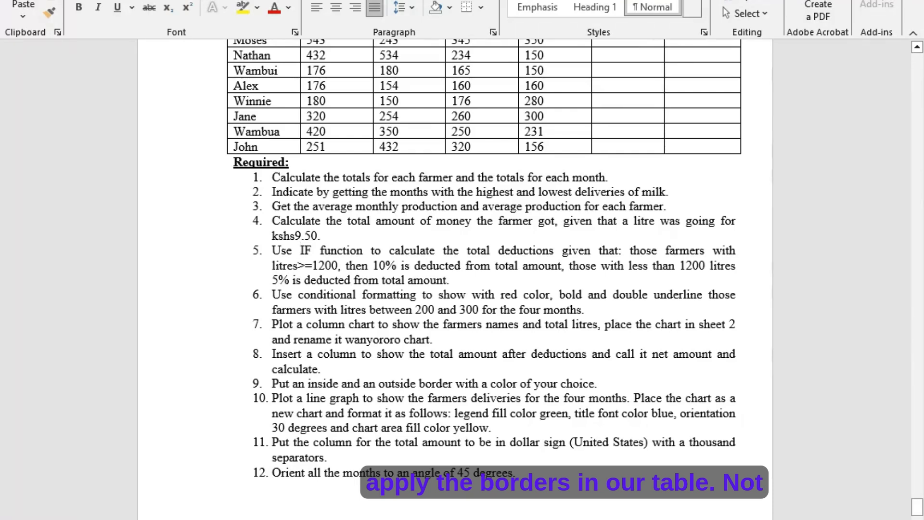
key(alt+Tab)
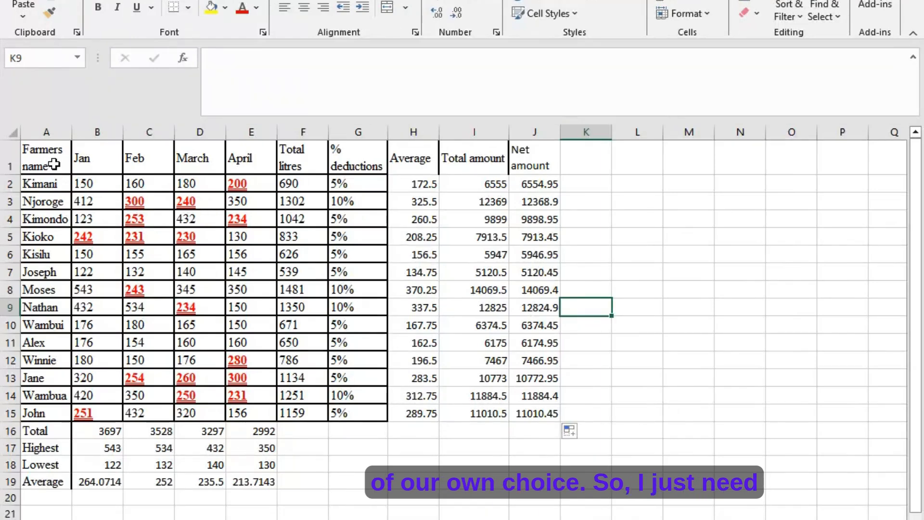
drag(55, 167, 510, 474)
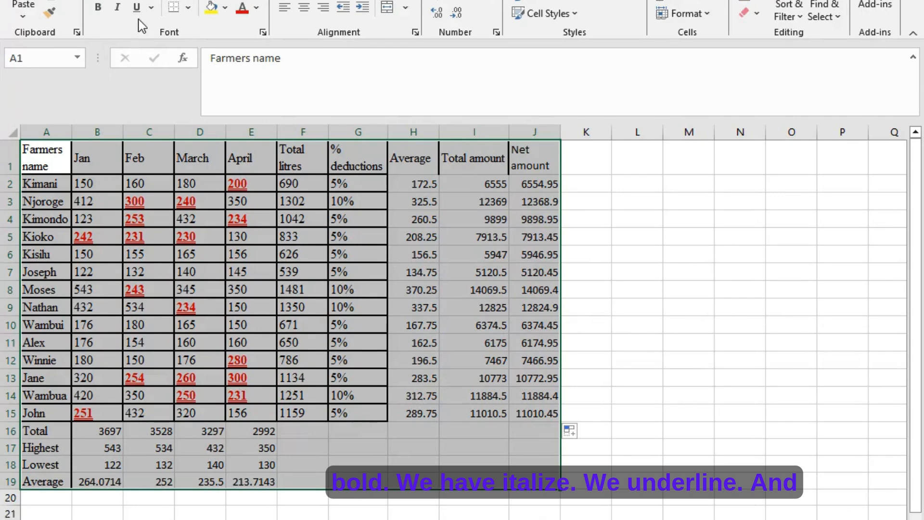
click(189, 9)
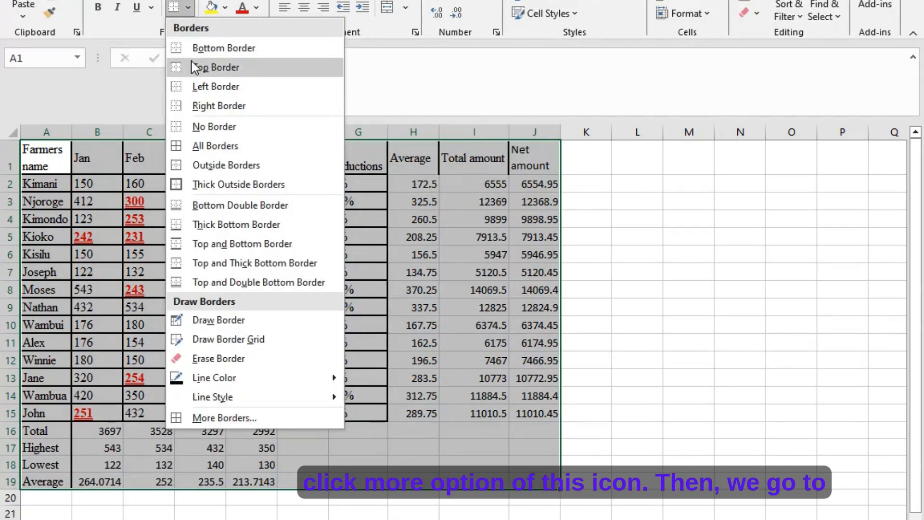
click(264, 418)
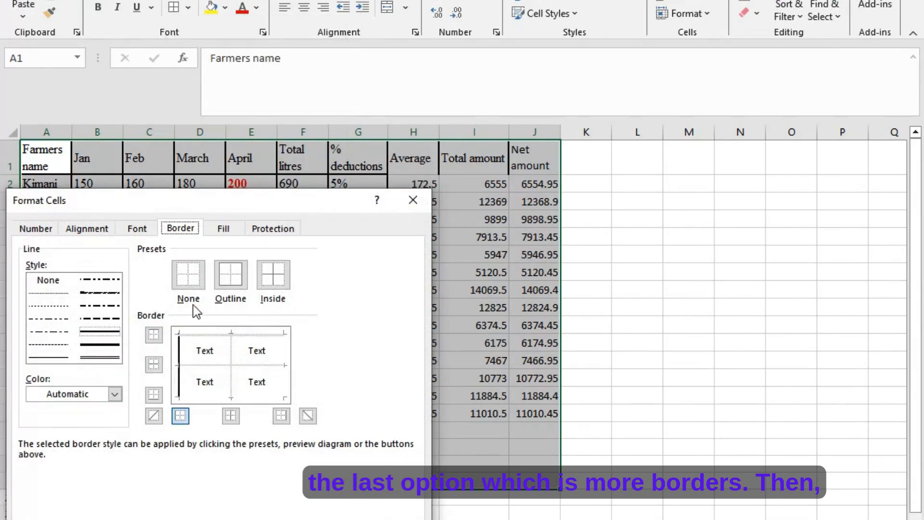
click(115, 395)
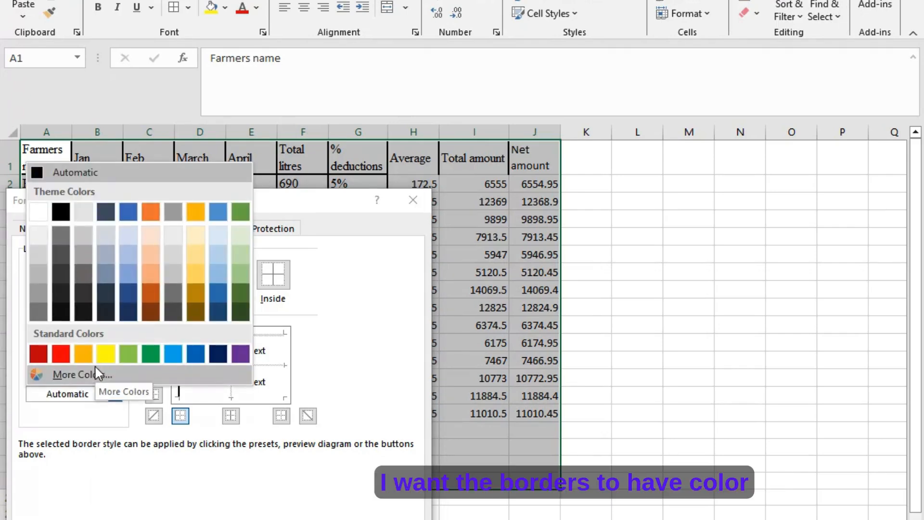
click(219, 355)
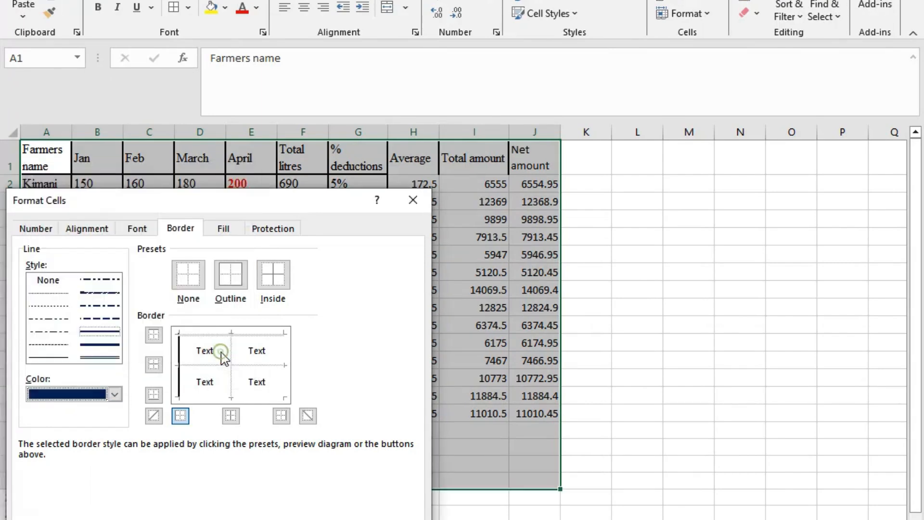
click(230, 272)
click(265, 281)
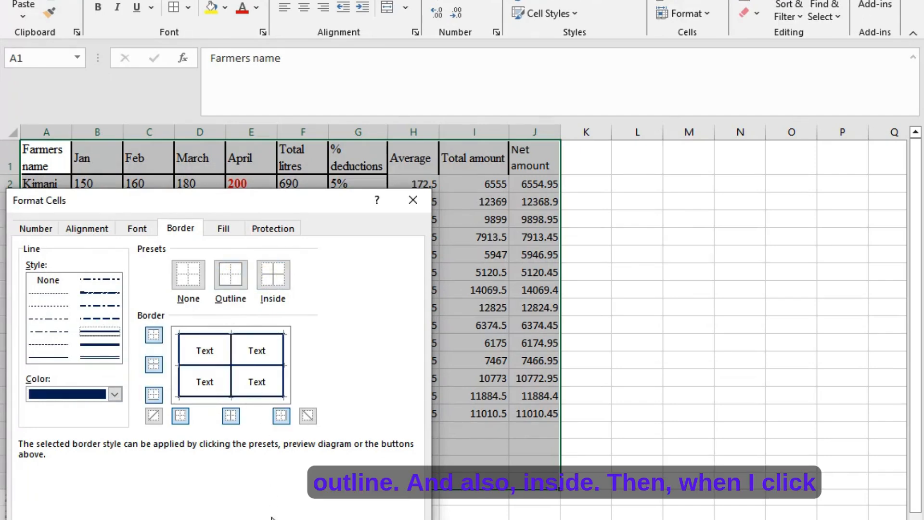
click(332, 519)
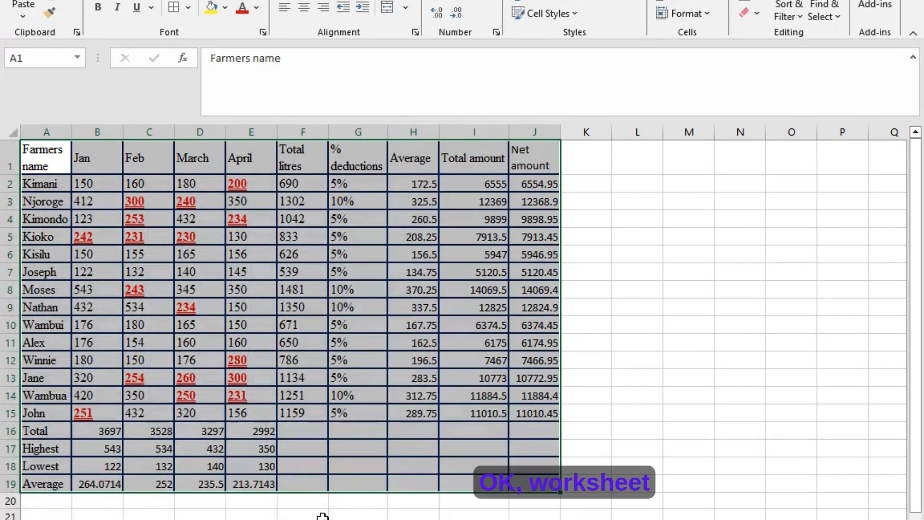
click(636, 392)
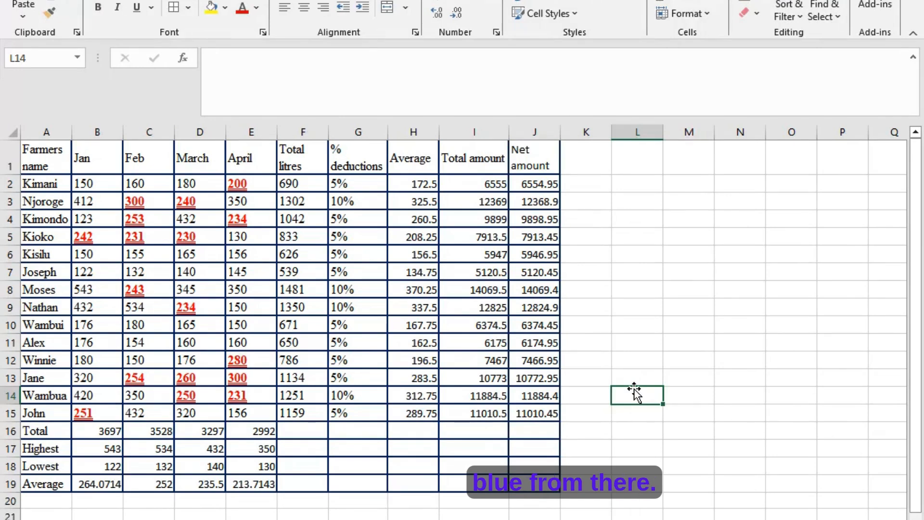
- Read question ten in the Word exercise and, back in Excel, insert a line chart from A1:E15
key(alt+Tab)
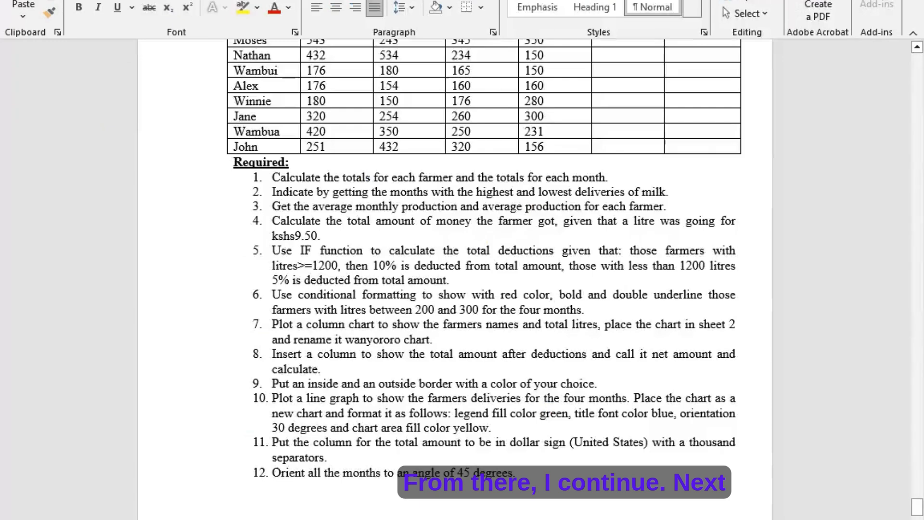
scroll(307, 385, down, 1)
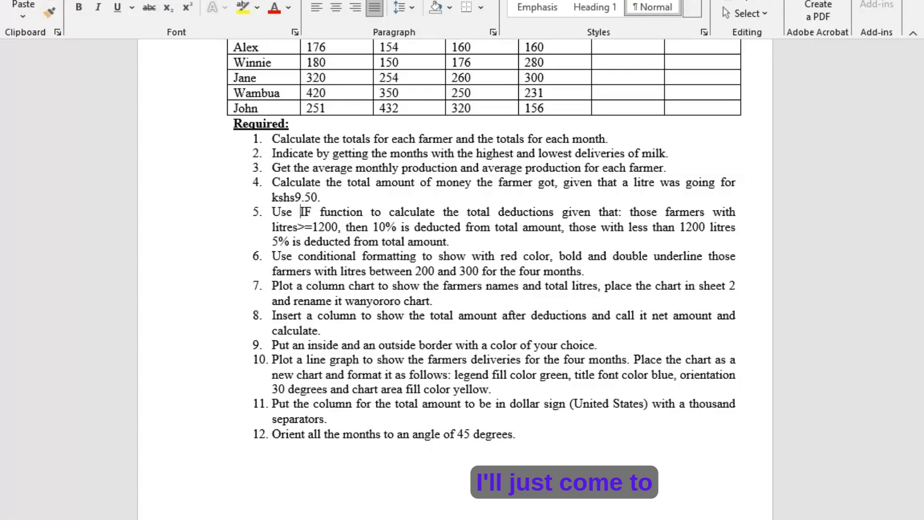
mouse_move(650, 519)
click(650, 503)
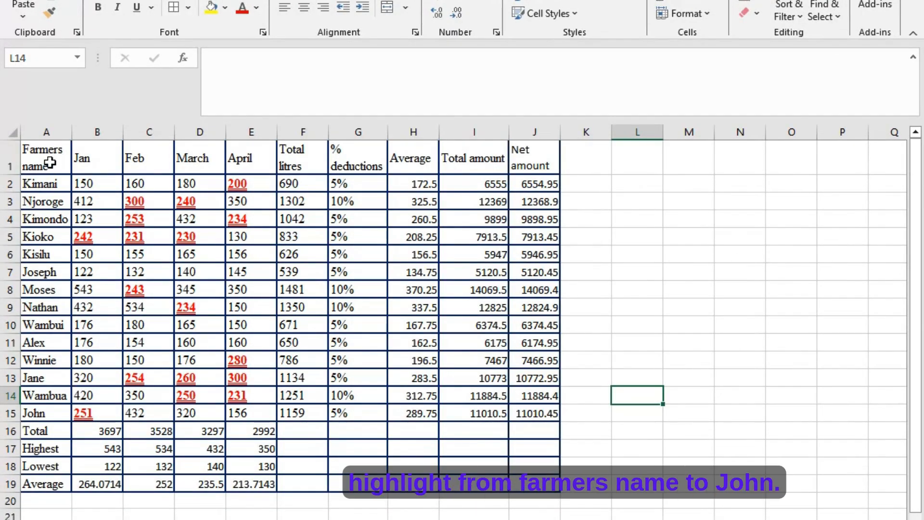
drag(50, 163, 231, 414)
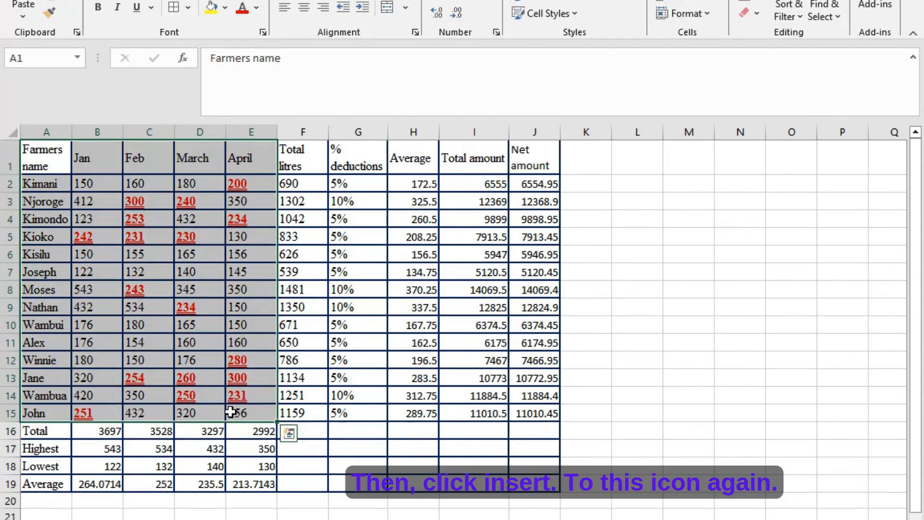
click(82, 1)
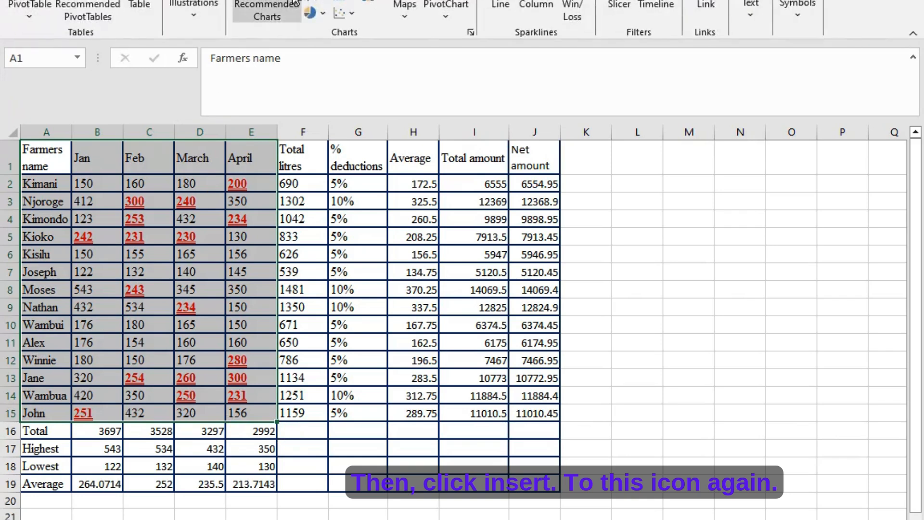
click(313, 2)
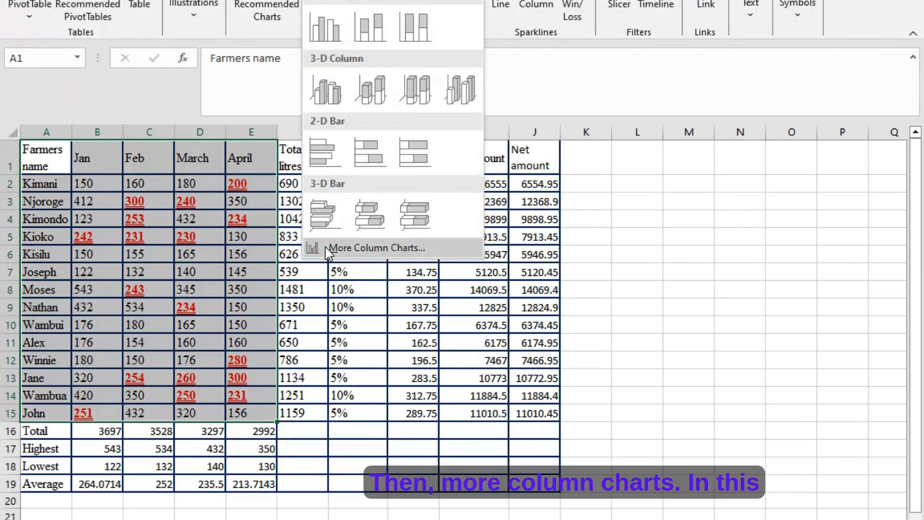
click(326, 248)
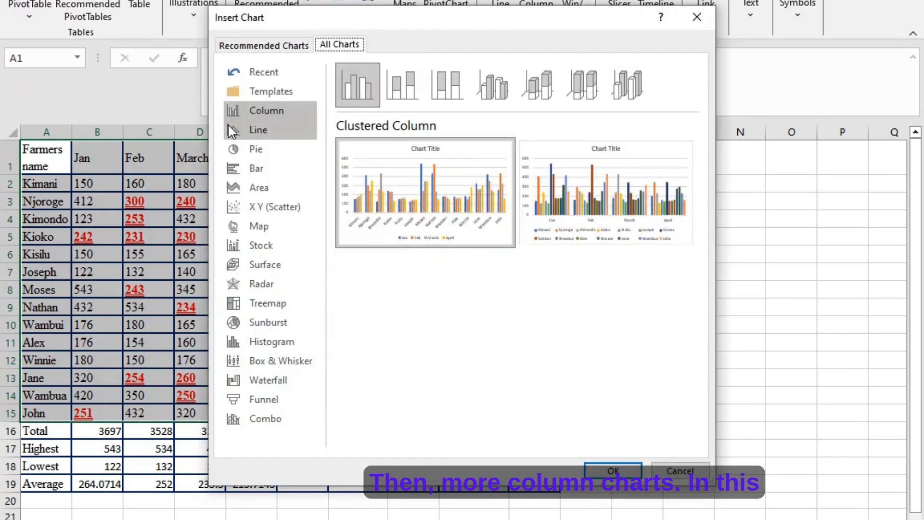
click(255, 131)
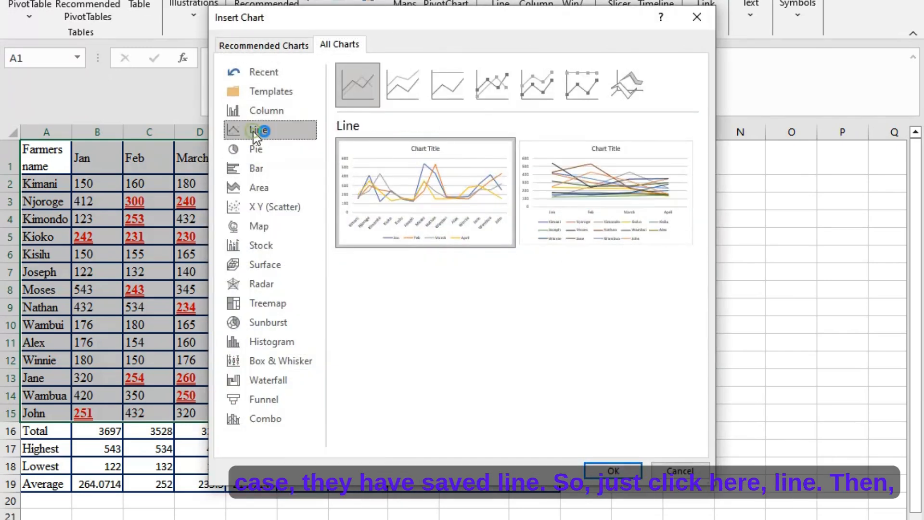
click(613, 471)
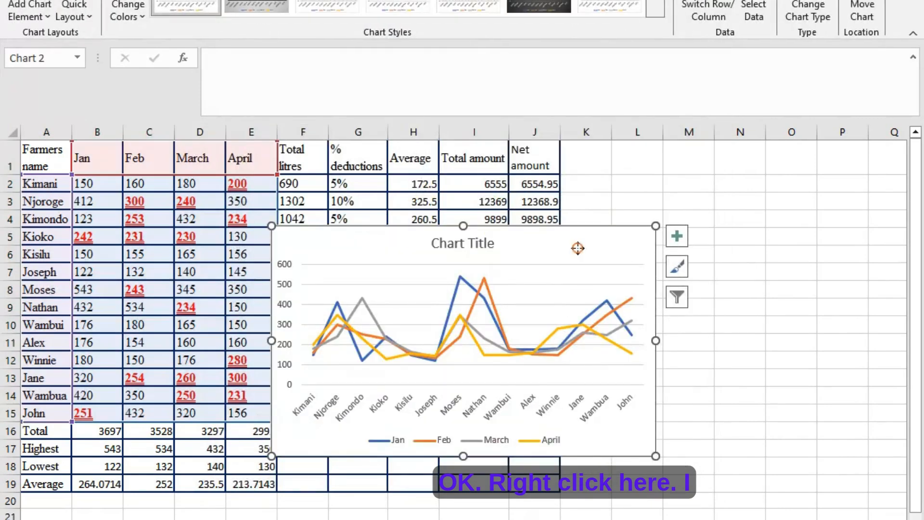
- Cut the line chart from the data sheet and paste it at C6 in the blank sheet
right_click(578, 249)
click(605, 210)
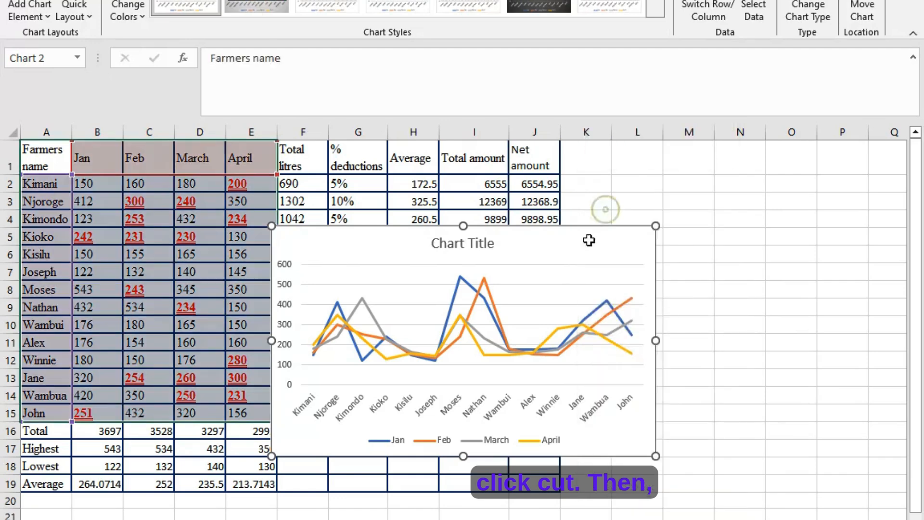
click(566, 269)
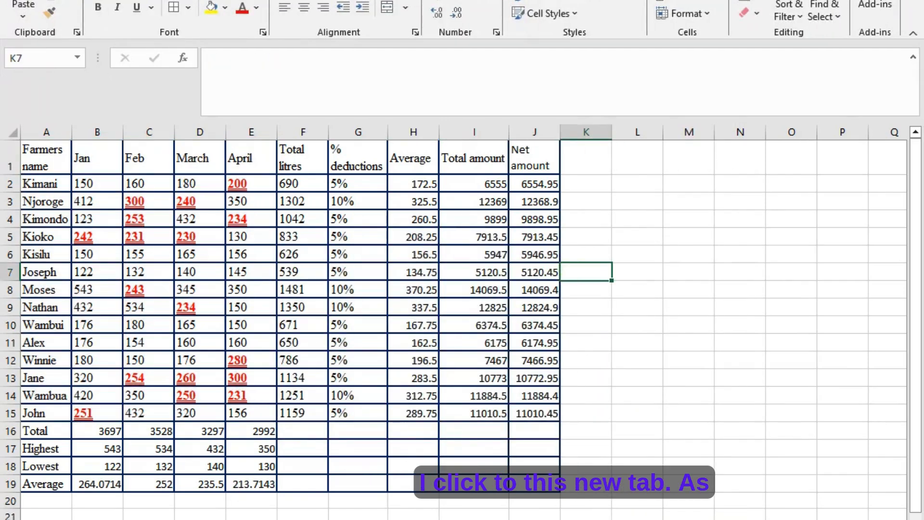
click(243, 519)
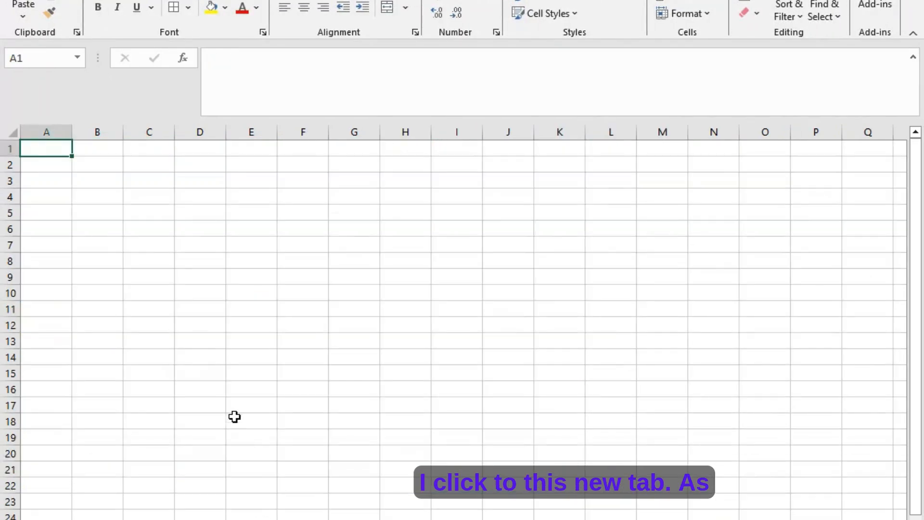
right_click(140, 230)
click(171, 291)
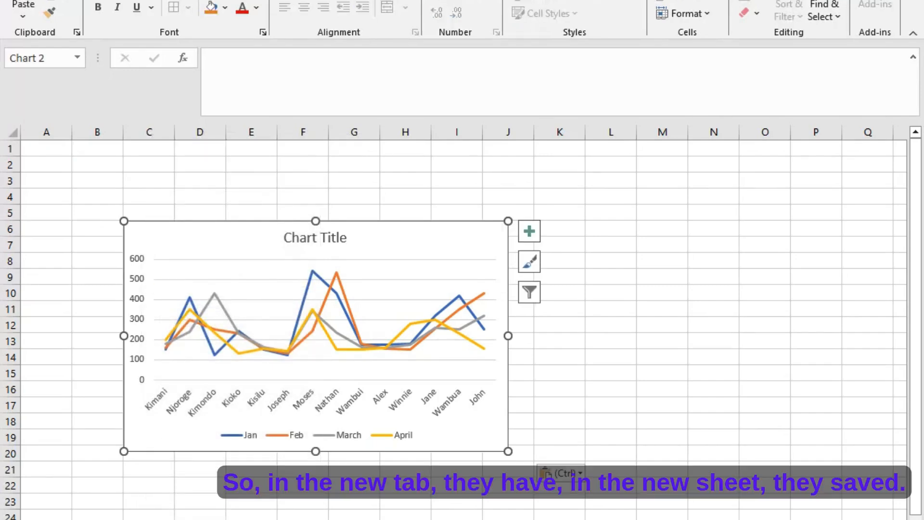
- Rename the line chart's sheet, checking the "new chart" wording of question ten in the Word exercise before returning to Excel
right_click(166, 518)
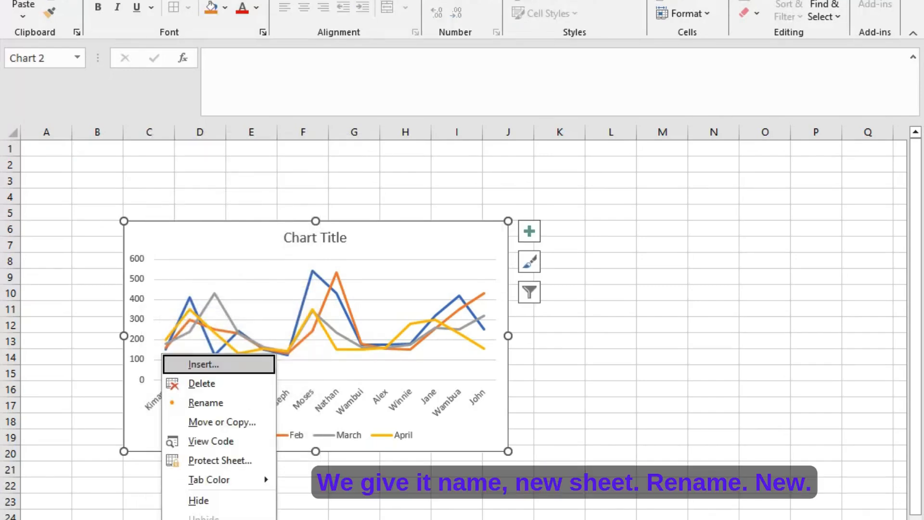
click(206, 405)
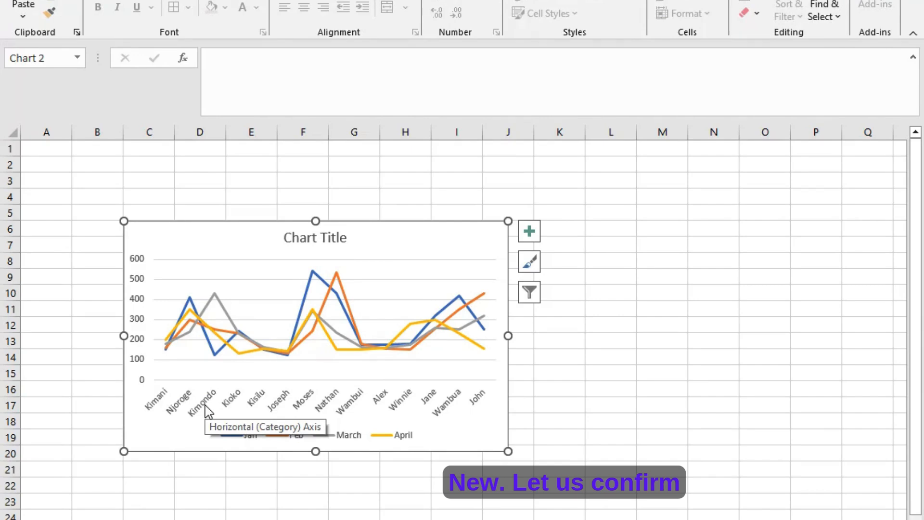
key(alt+Tab)
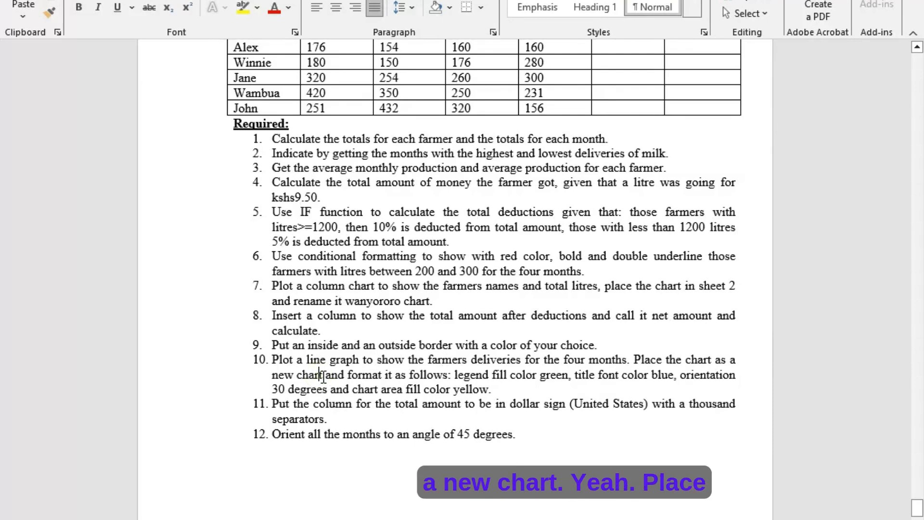
drag(326, 376, 273, 375)
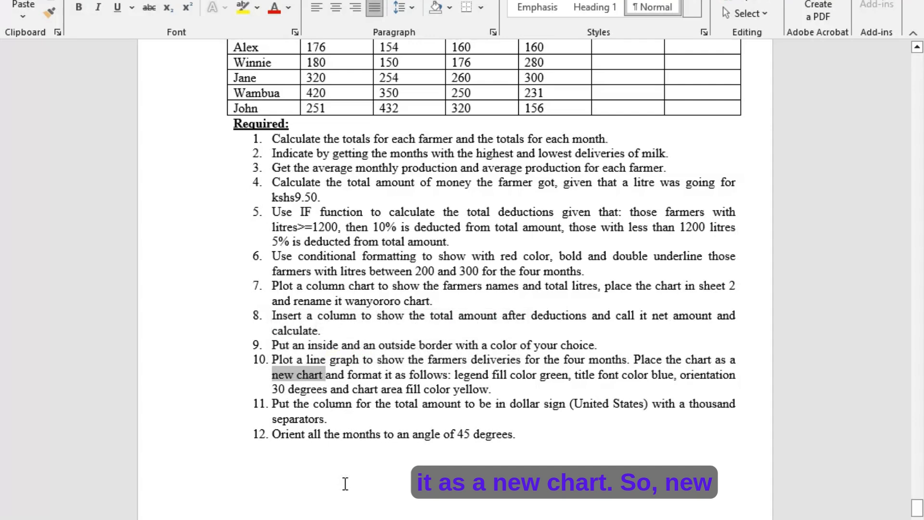
key(alt+Tab)
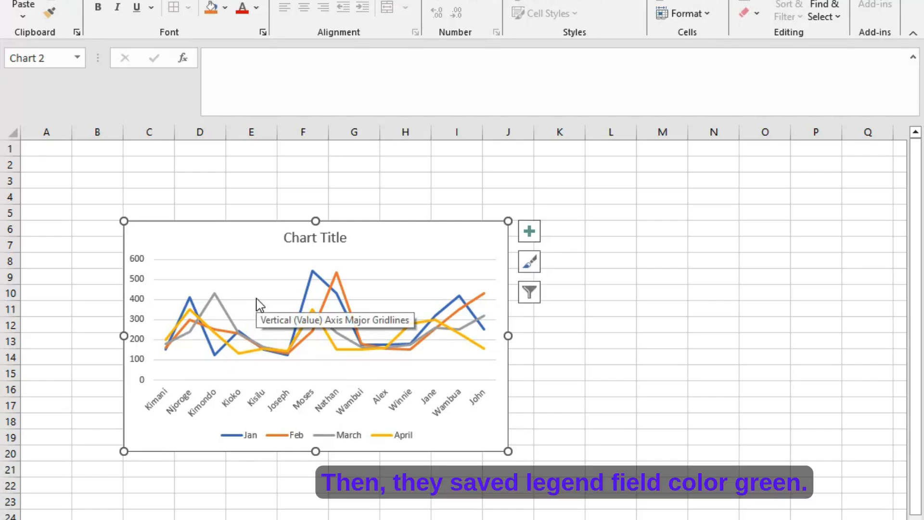
- Give the line chart's legend a solid fill in standard green
click(307, 436)
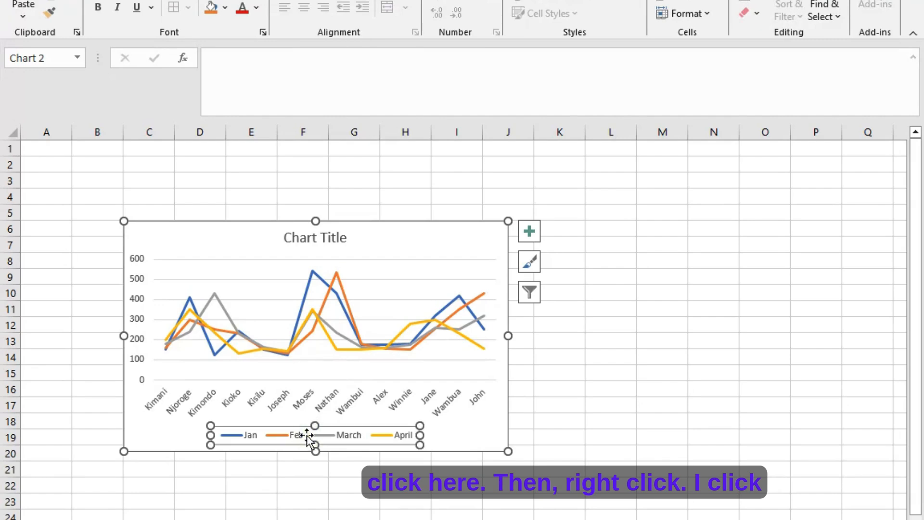
right_click(308, 438)
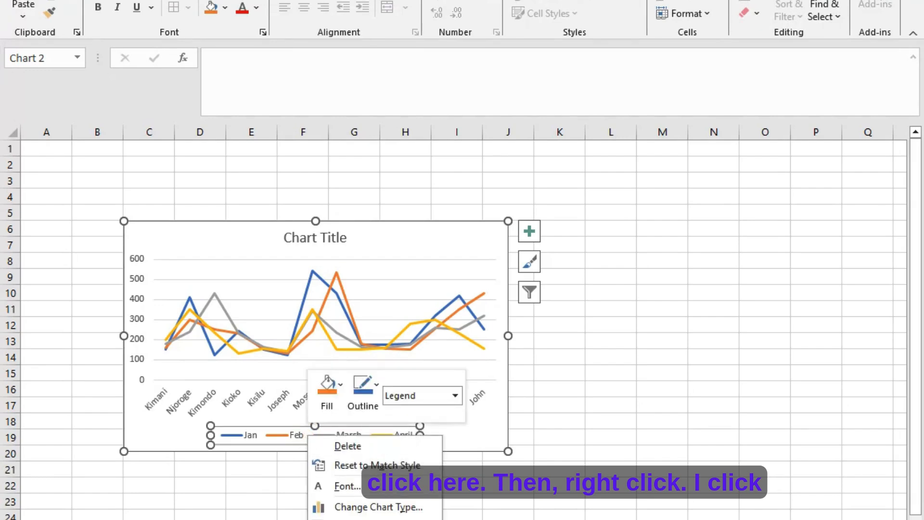
click(359, 519)
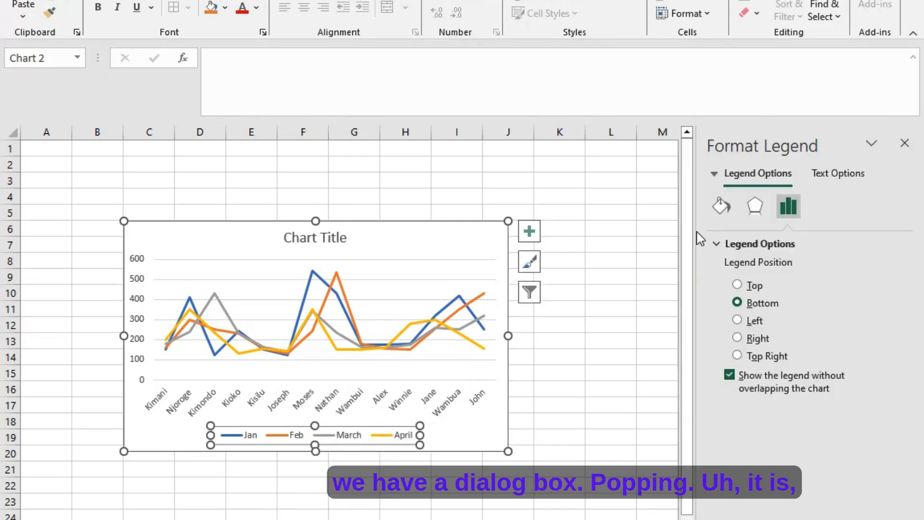
click(723, 209)
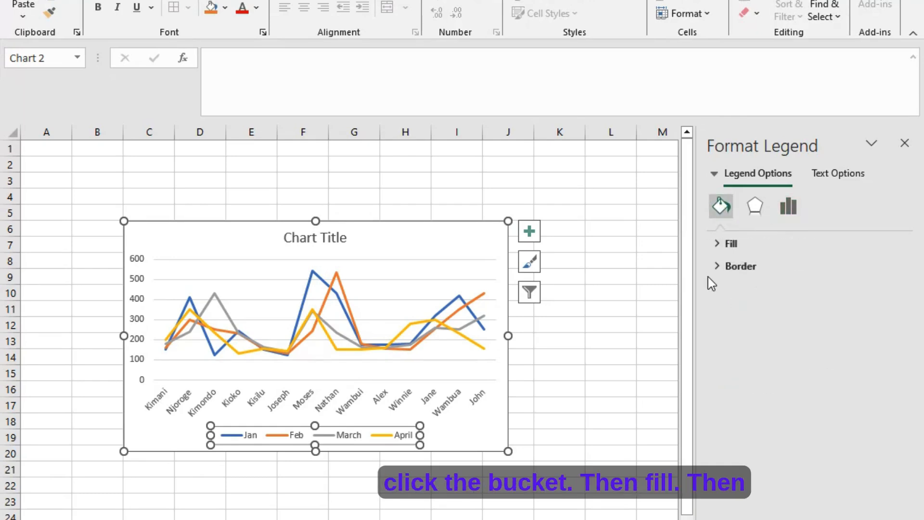
click(713, 250)
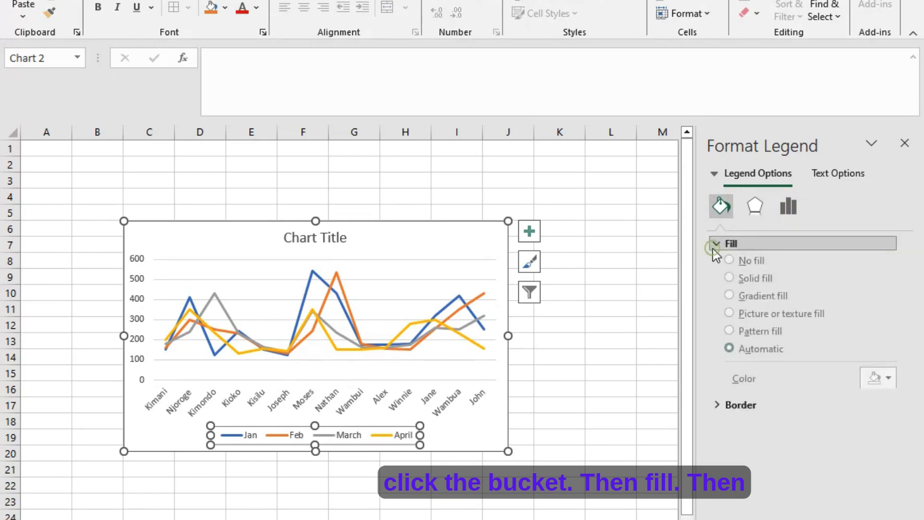
click(729, 285)
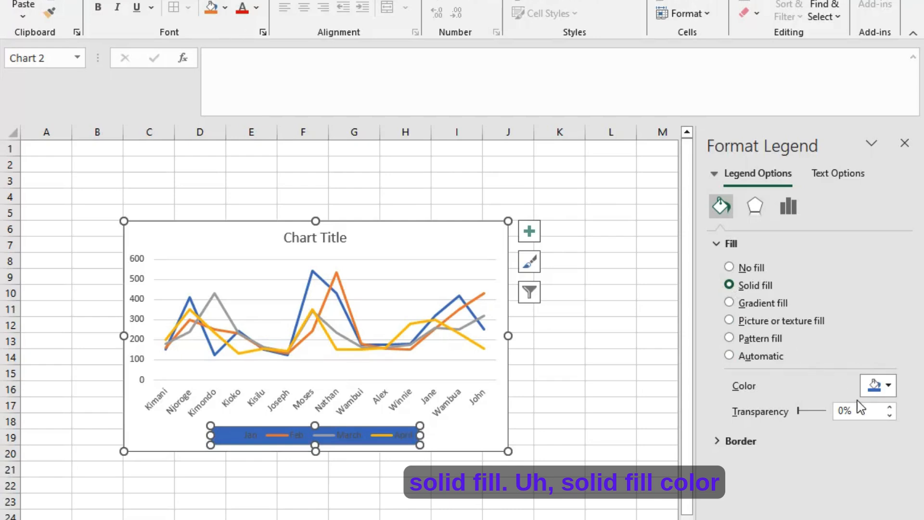
click(894, 388)
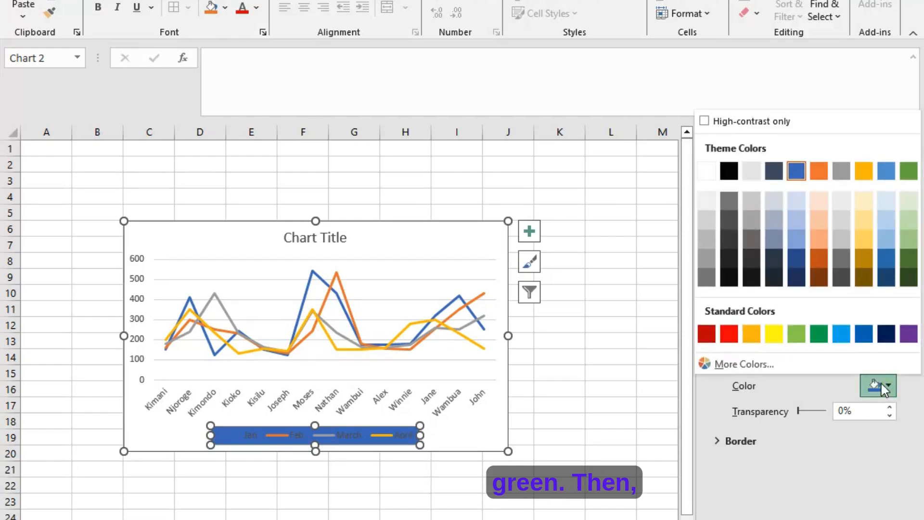
click(819, 335)
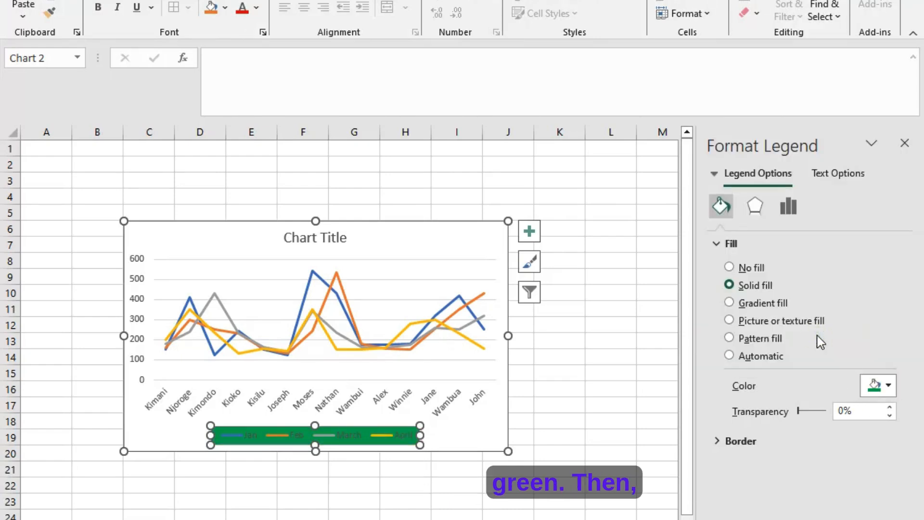
- Color the line chart's title text standard blue and set its custom angle to 30°
click(348, 237)
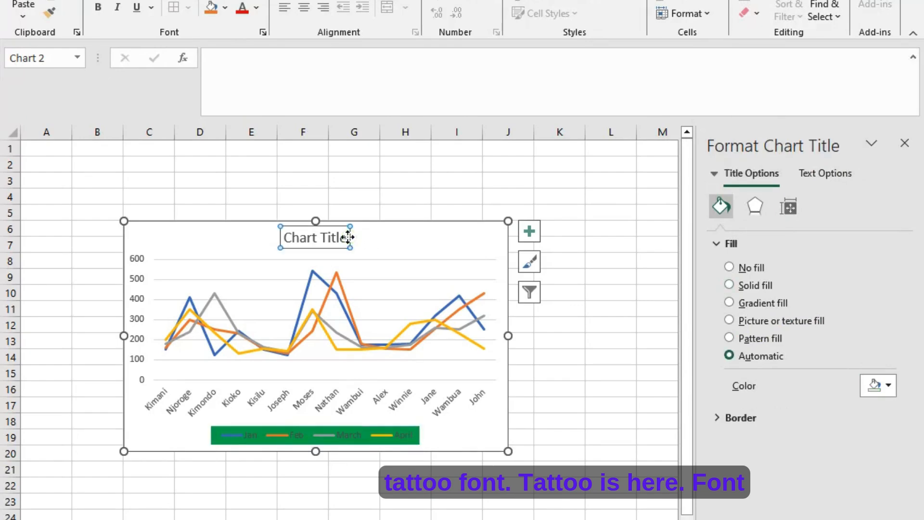
triple_click(305, 241)
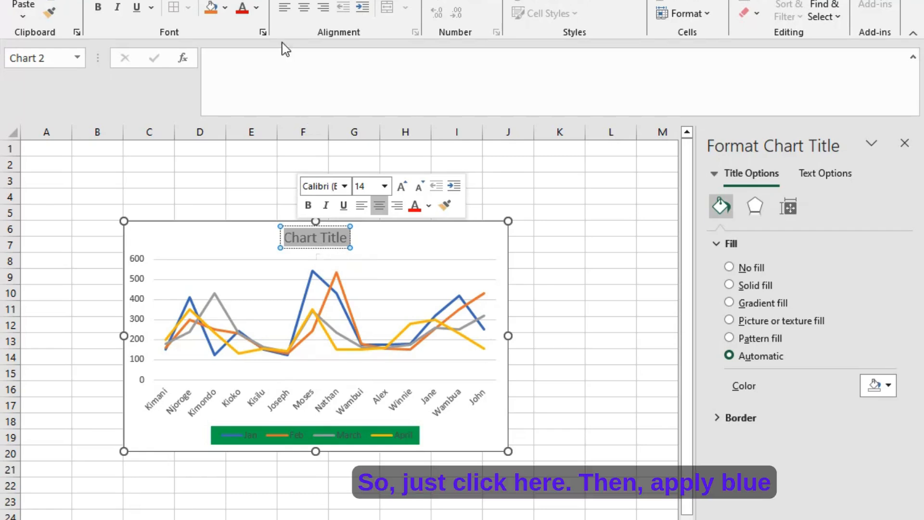
click(257, 8)
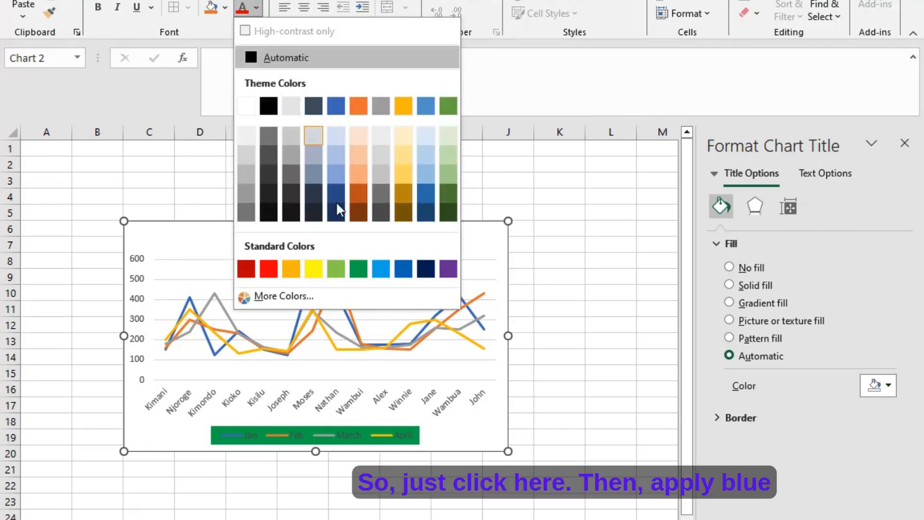
click(399, 273)
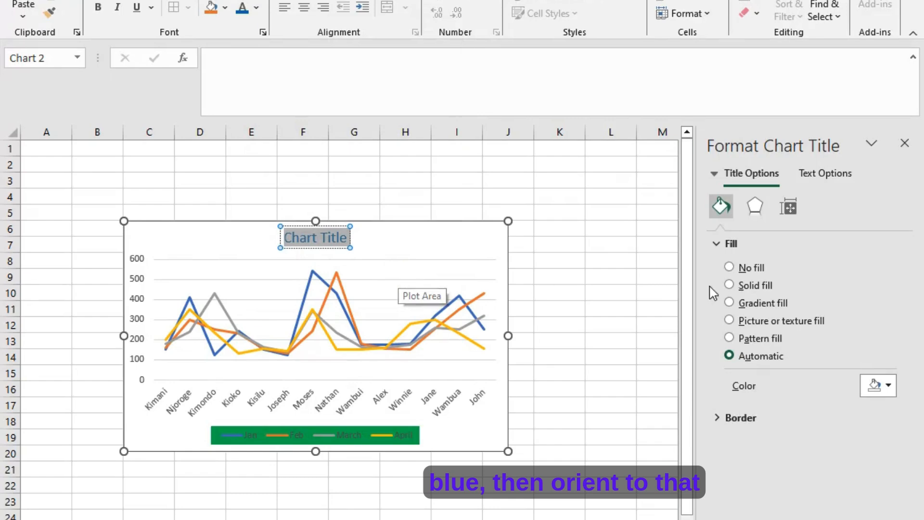
click(789, 216)
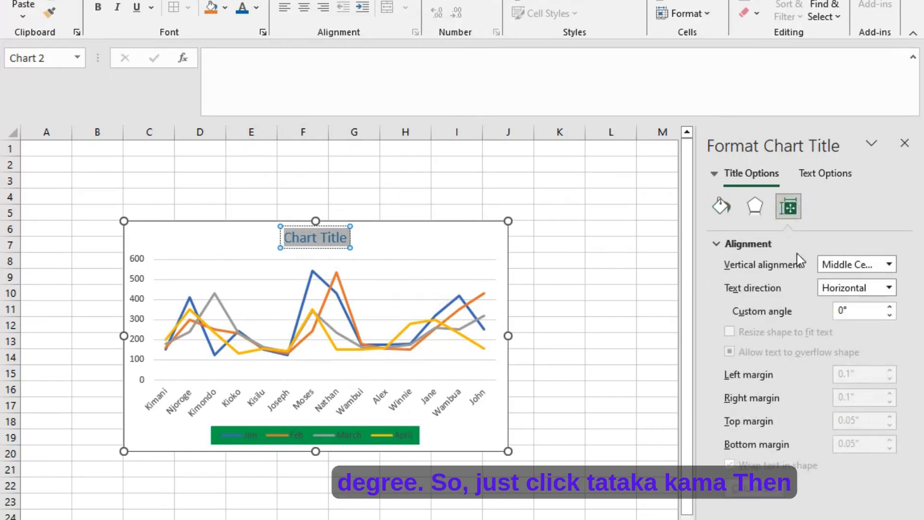
click(890, 308)
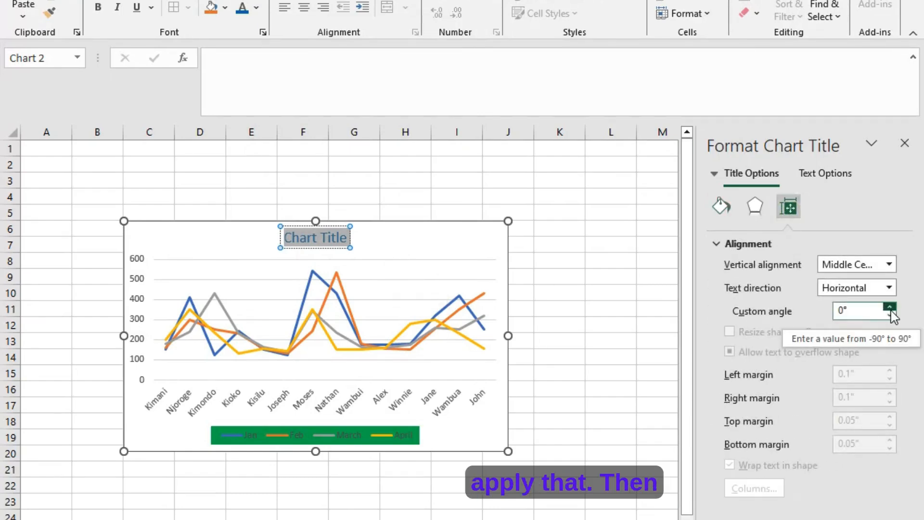
drag(889, 308, 890, 308)
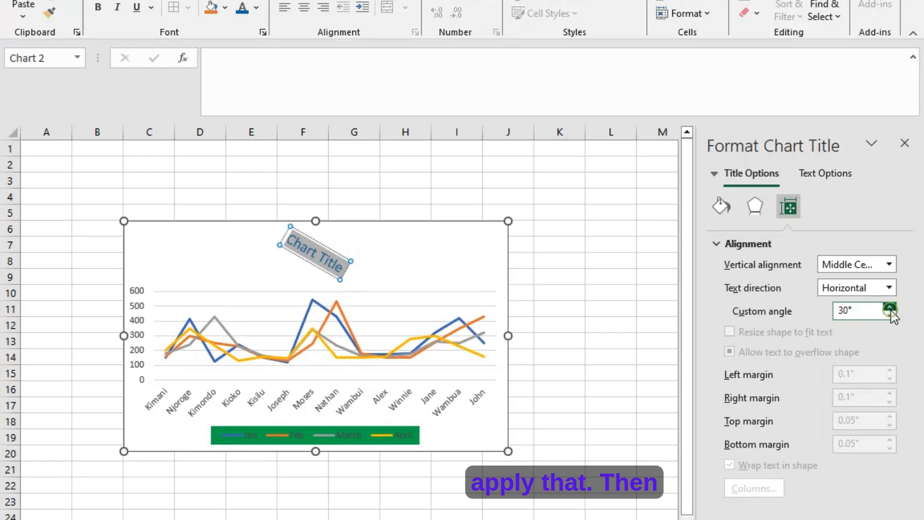
- Give the line chart's chart area a solid fill in standard yellow and close the formatting pane
click(487, 245)
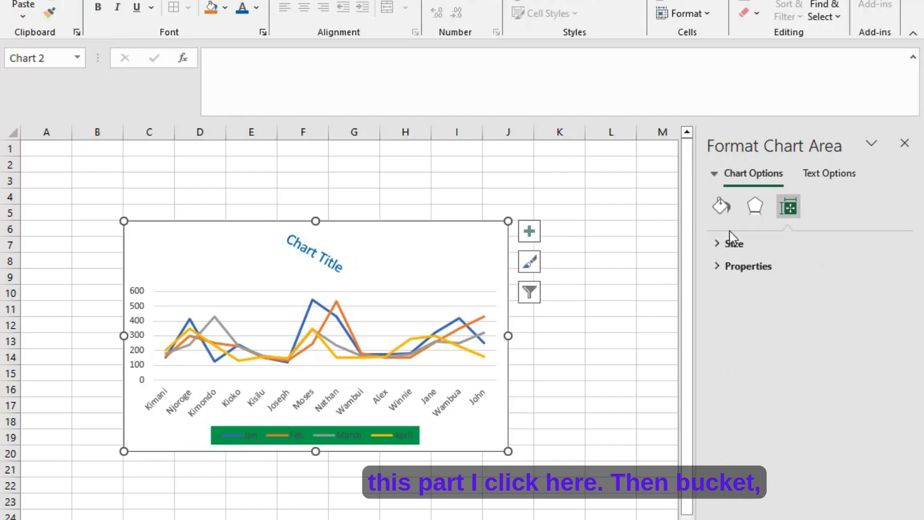
click(721, 208)
click(728, 285)
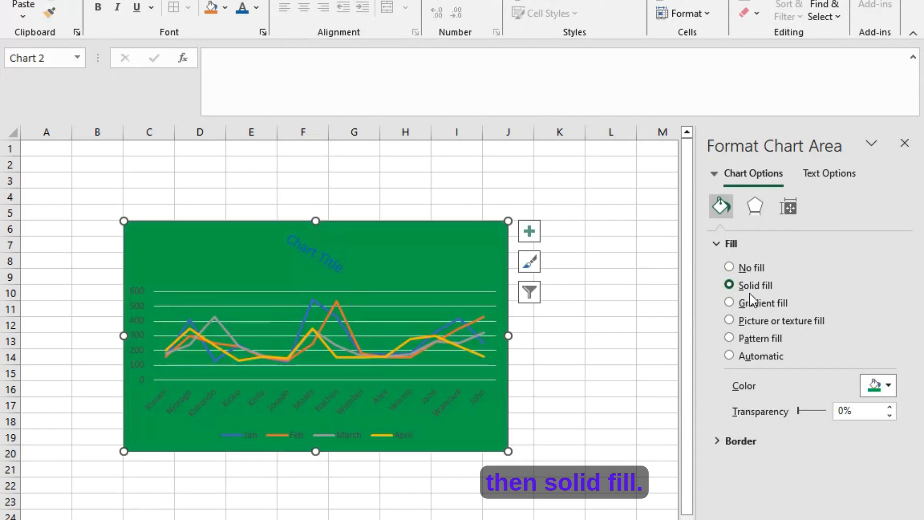
click(872, 383)
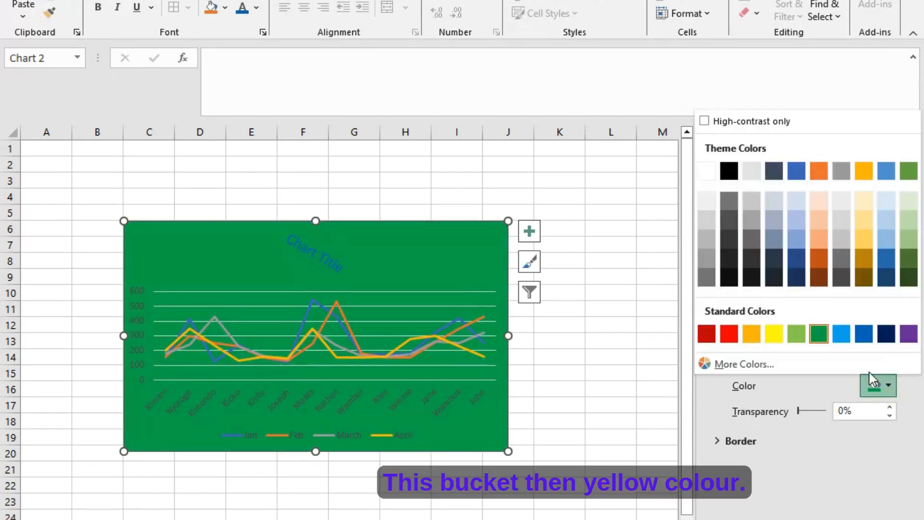
click(774, 334)
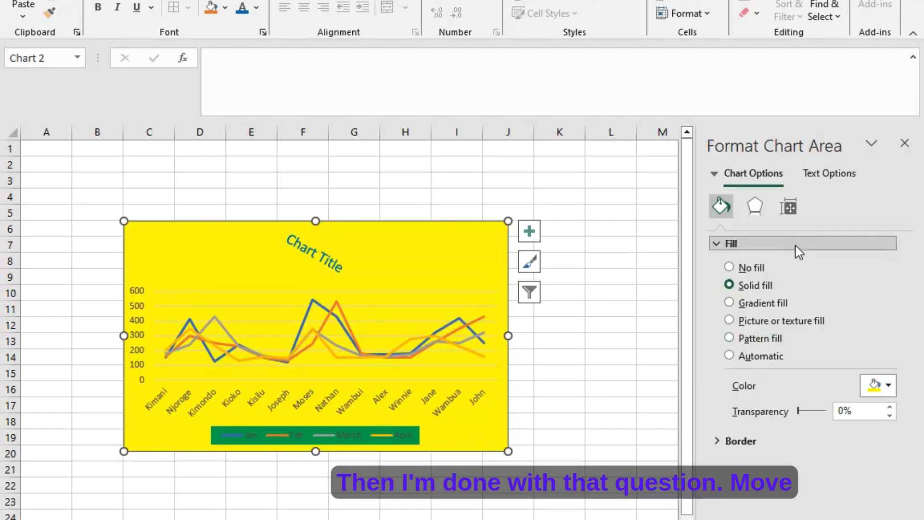
click(905, 143)
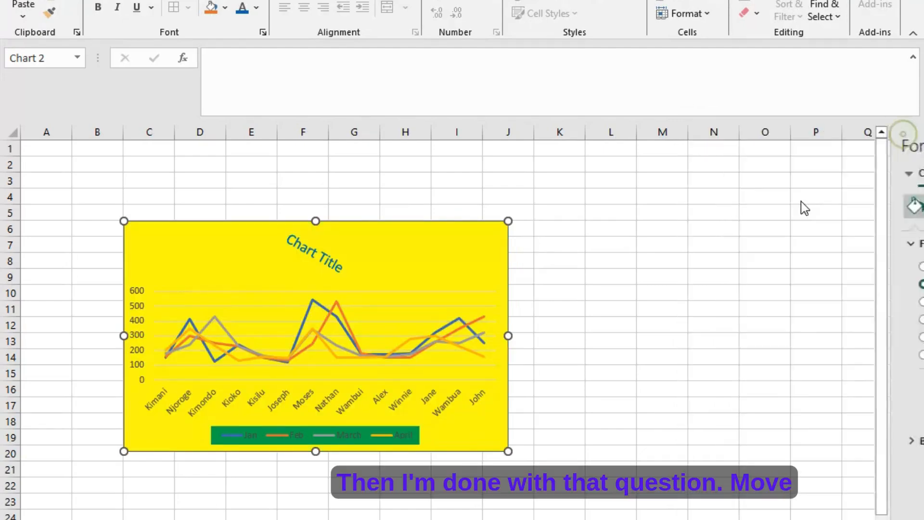
- Return to the farmers' data sheet and read question eleven in the Word exercise before coming back to Excel
click(689, 235)
key(ctrl+Page_Up)
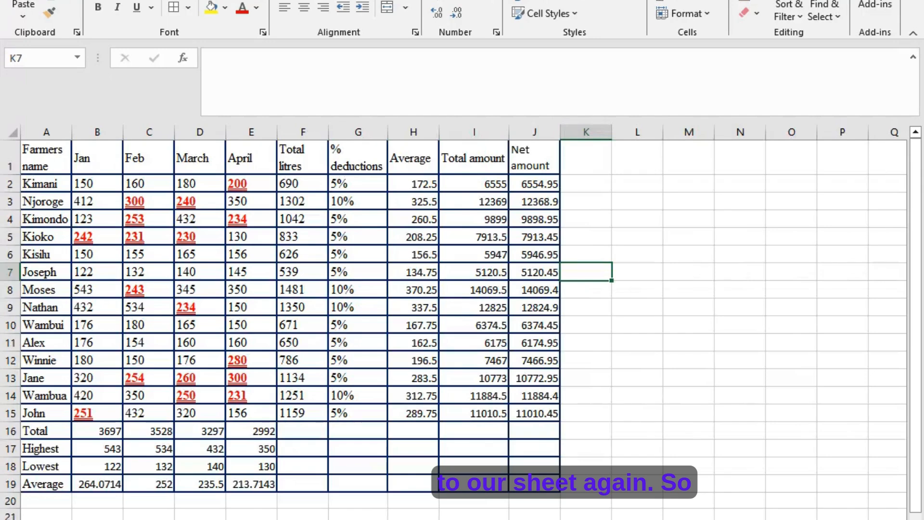
key(alt+Tab)
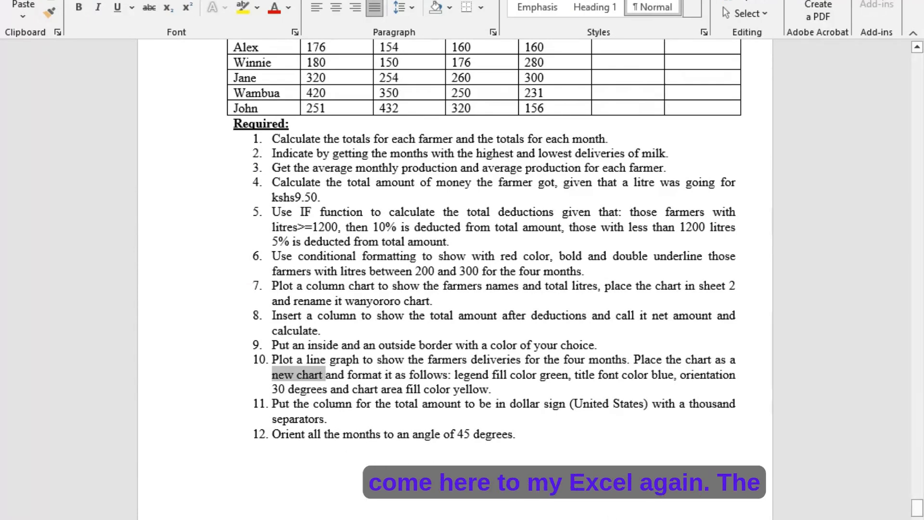
key(alt+Tab)
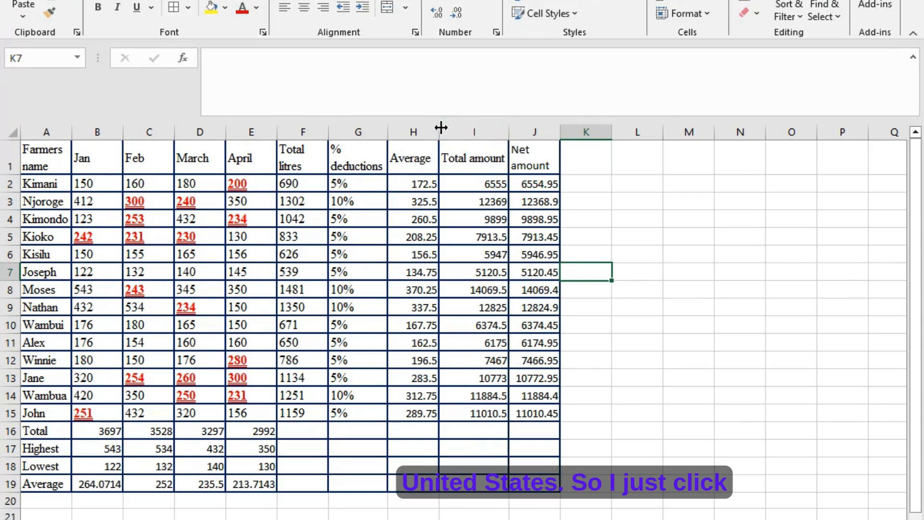
- Format the Total amount column I as Currency with the $ English (United States) symbol
right_click(472, 132)
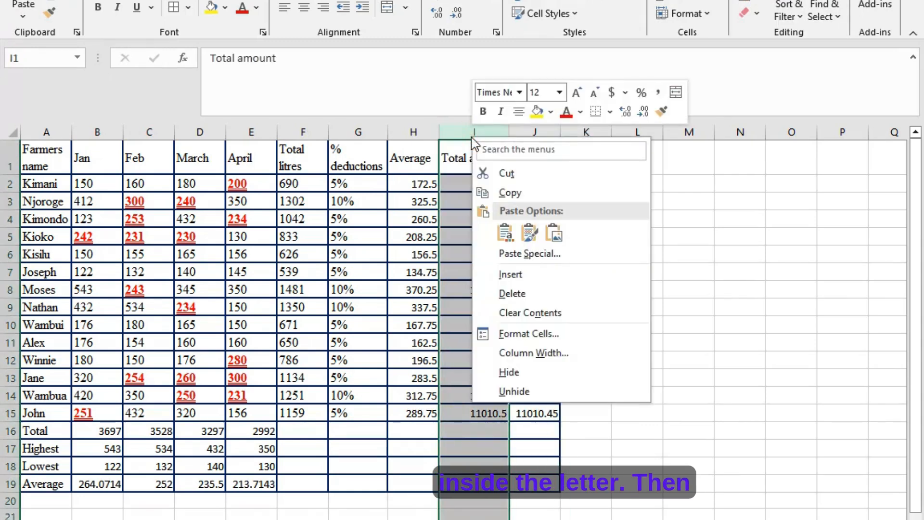
click(456, 124)
click(464, 126)
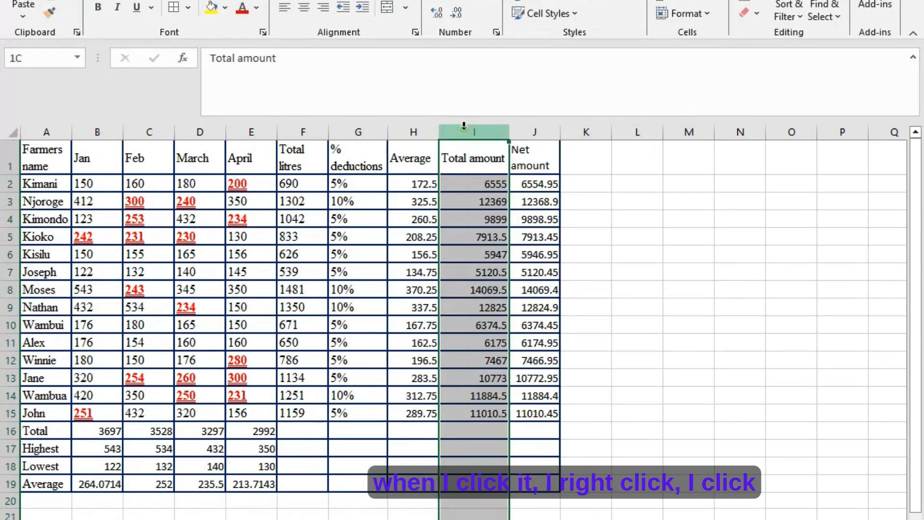
right_click(464, 126)
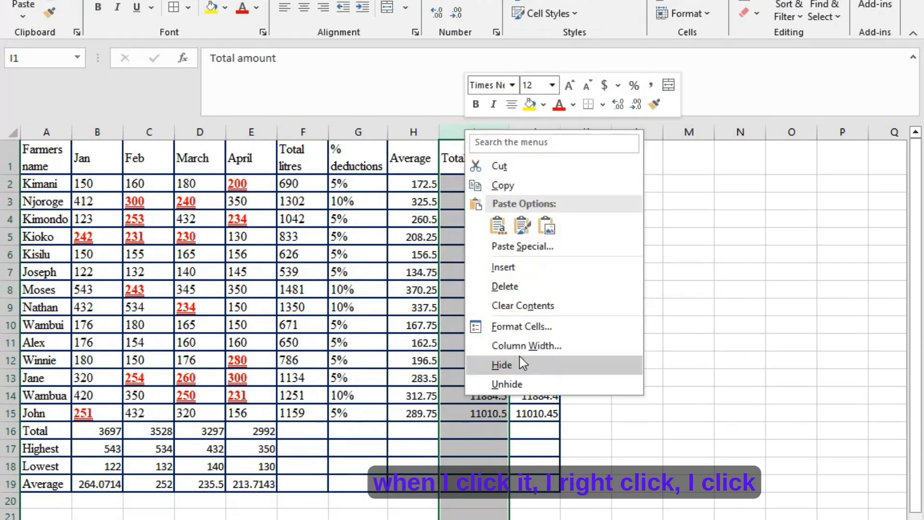
click(506, 327)
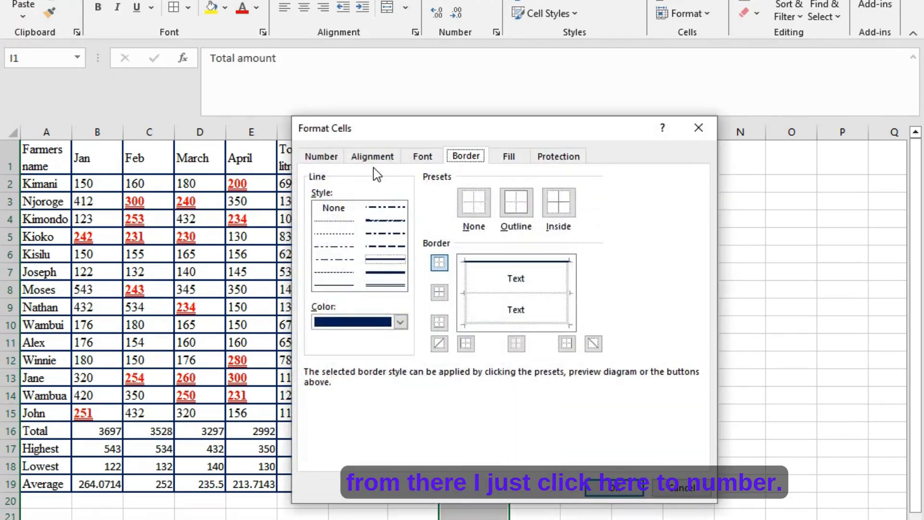
click(332, 157)
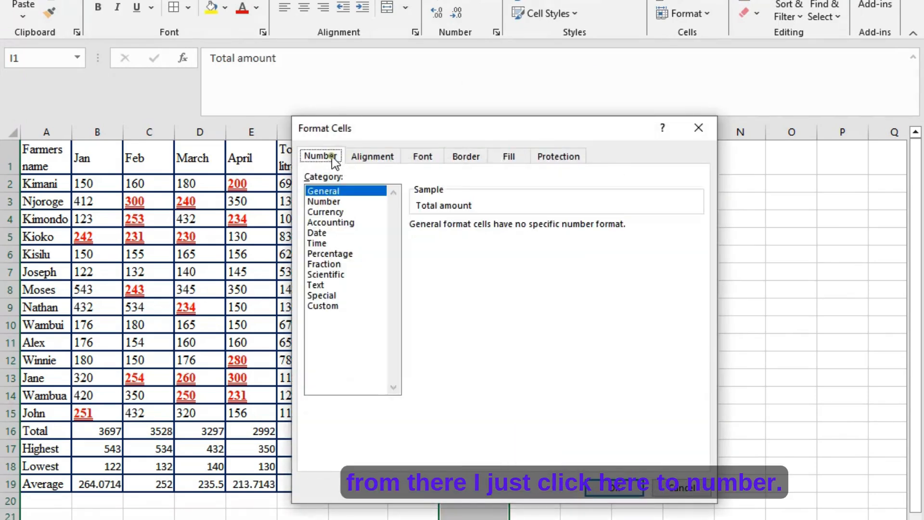
click(332, 212)
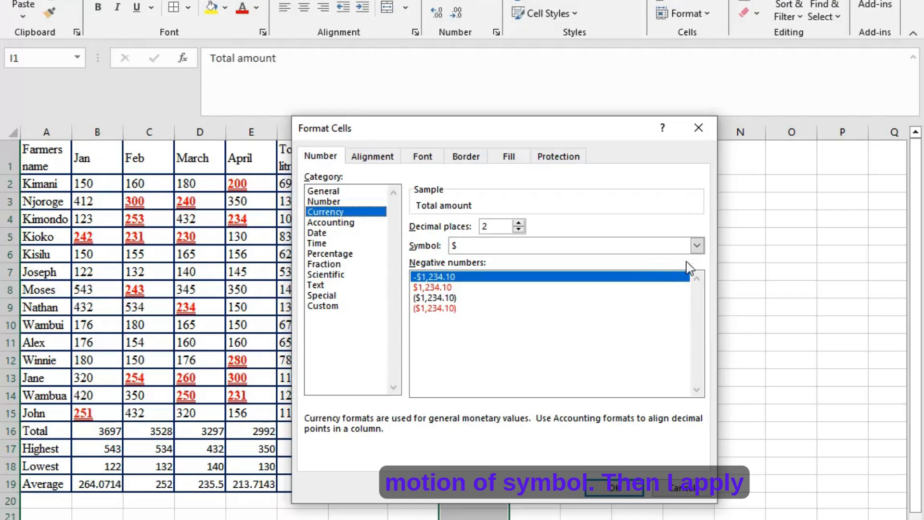
click(697, 246)
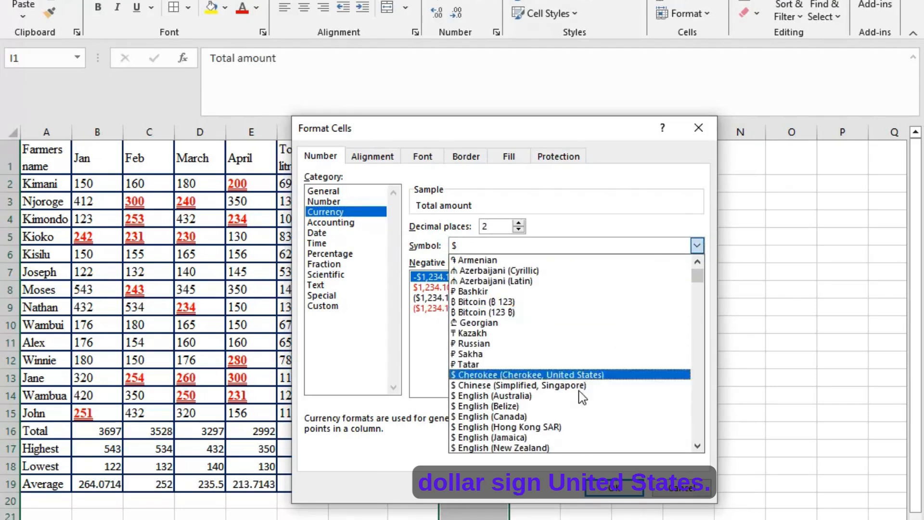
scroll(580, 394, down, 3)
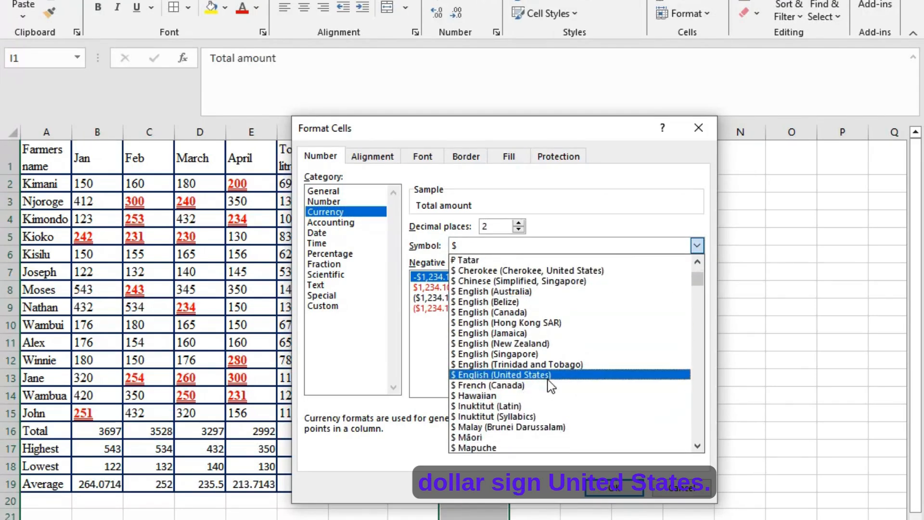
click(548, 375)
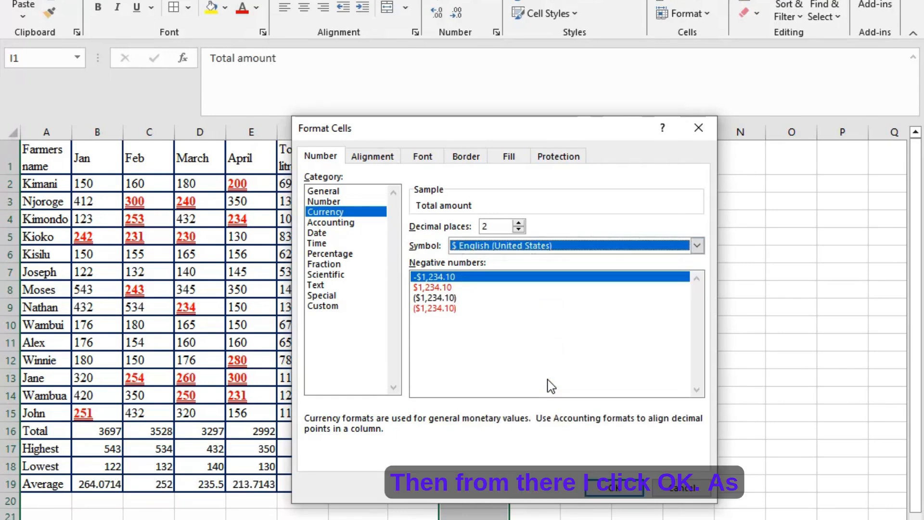
click(597, 490)
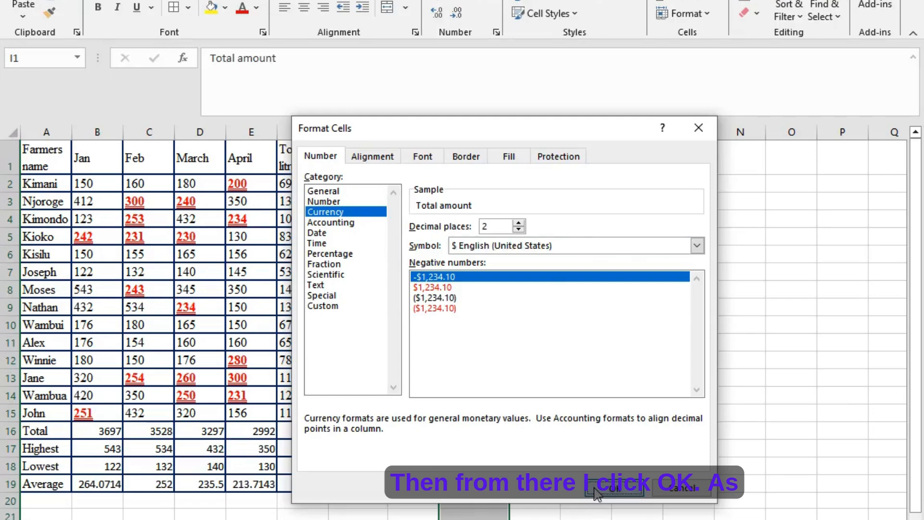
click(566, 326)
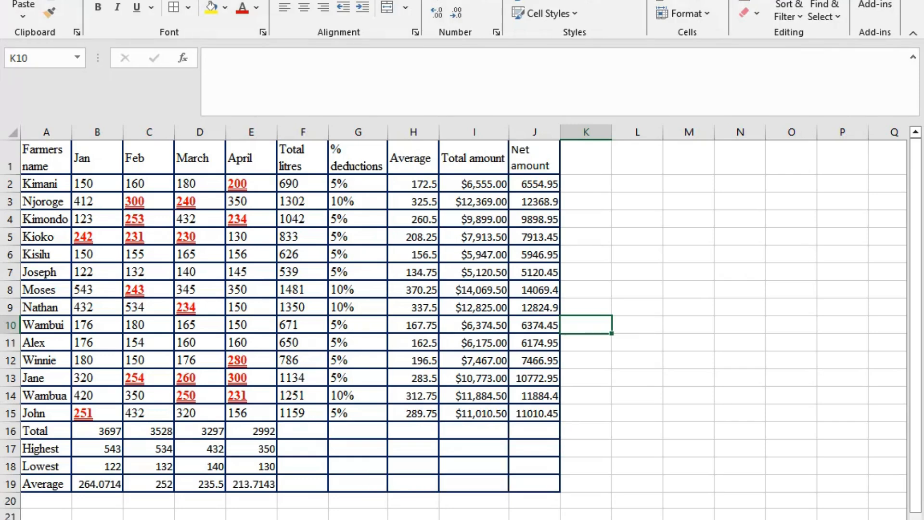
- Check question twelve in the Word exercise, orient the Jan to April headings in B1:E1 to 45 degrees in Excel, and slightly widen column E
key(alt+Tab)
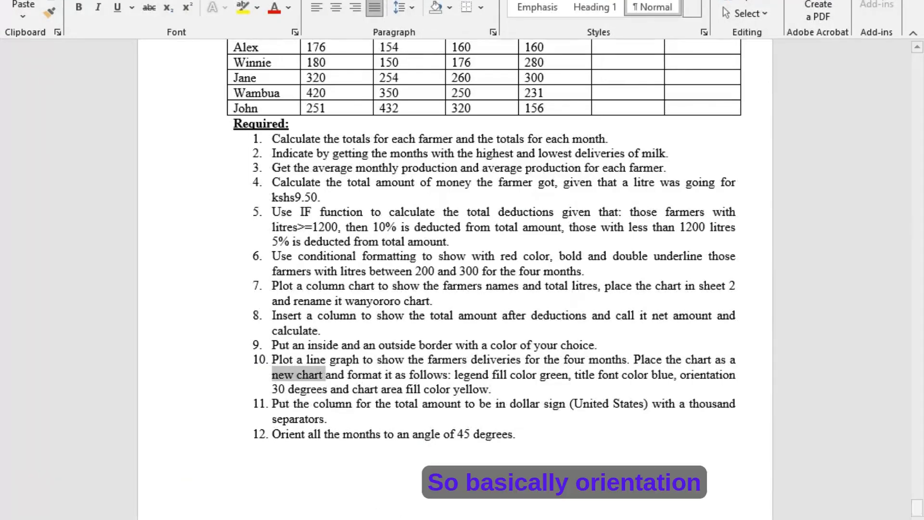
key(alt+Tab)
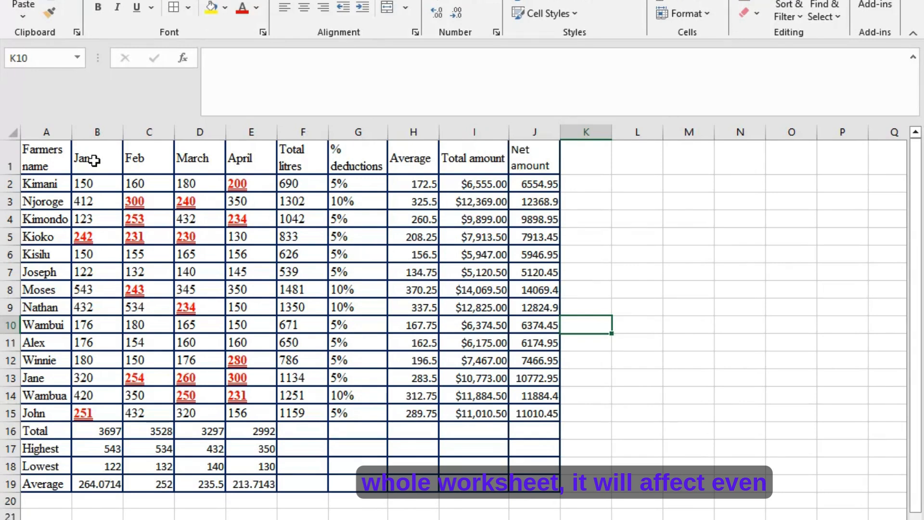
drag(94, 161, 219, 173)
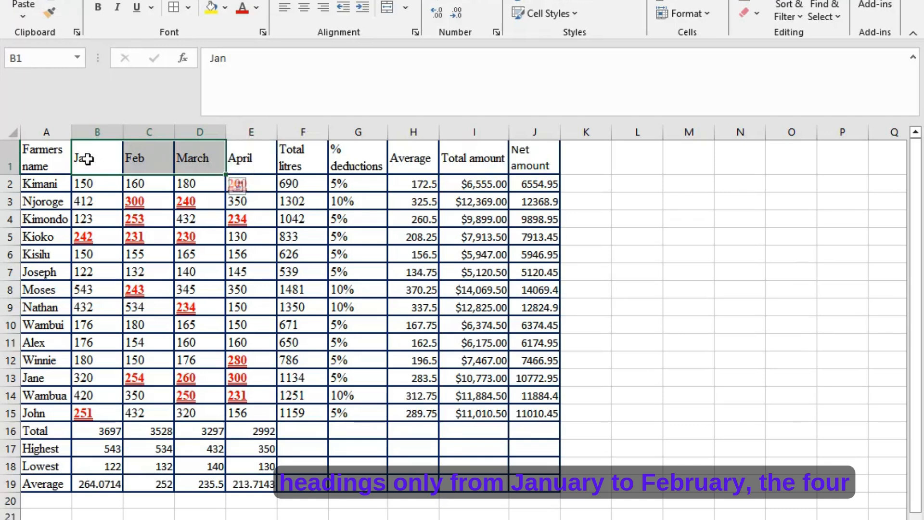
drag(82, 159, 236, 161)
right_click(236, 160)
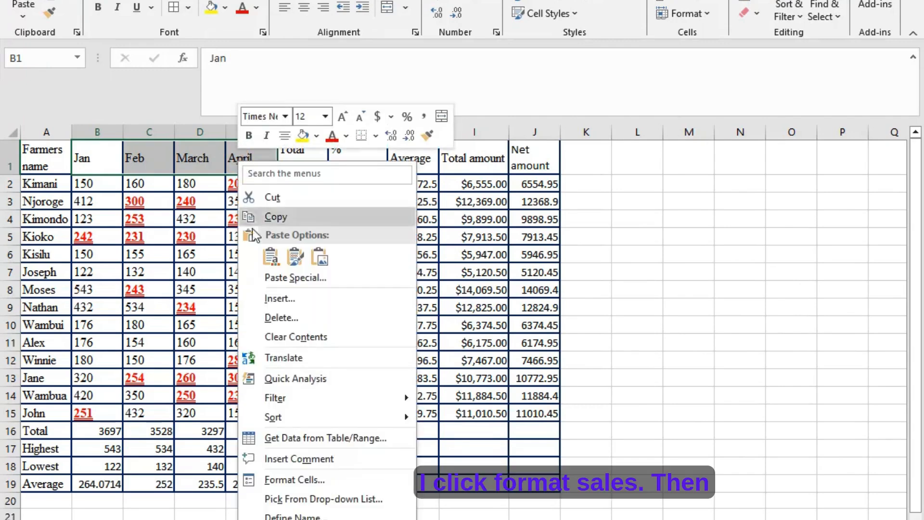
click(315, 479)
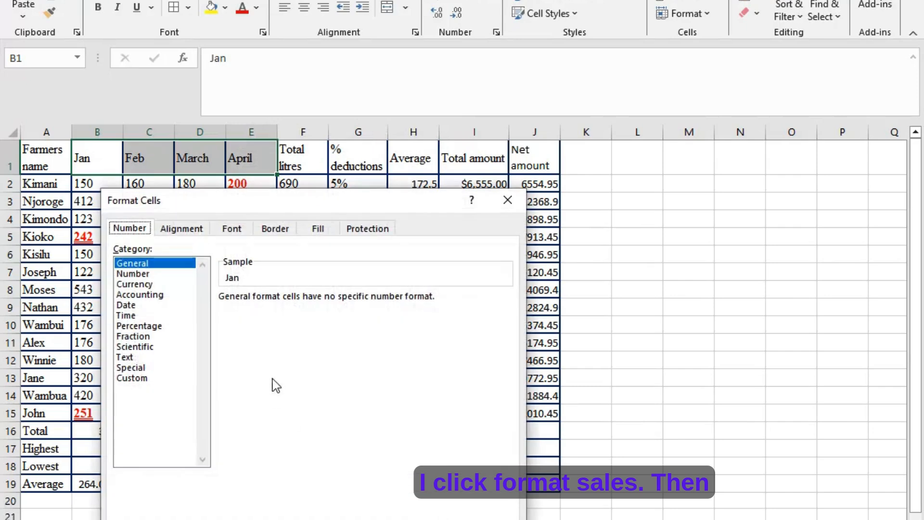
click(182, 228)
double_click(432, 371)
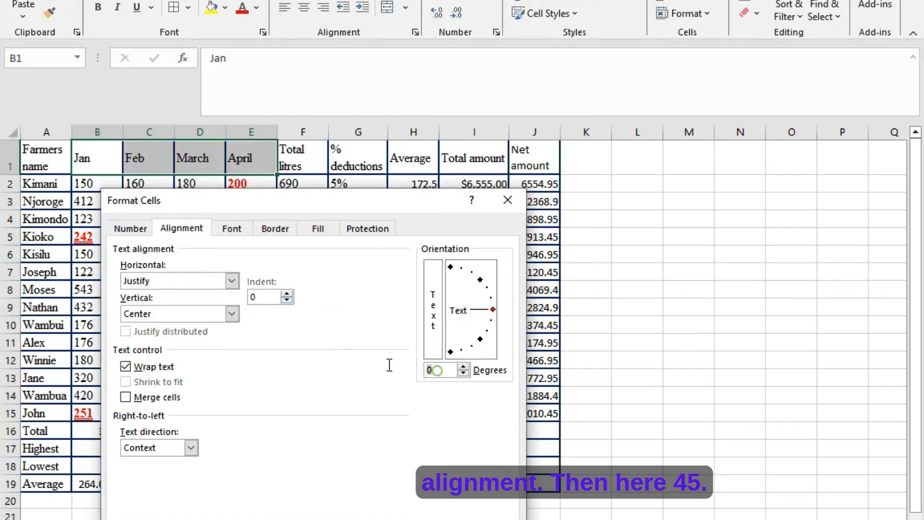
text(45)
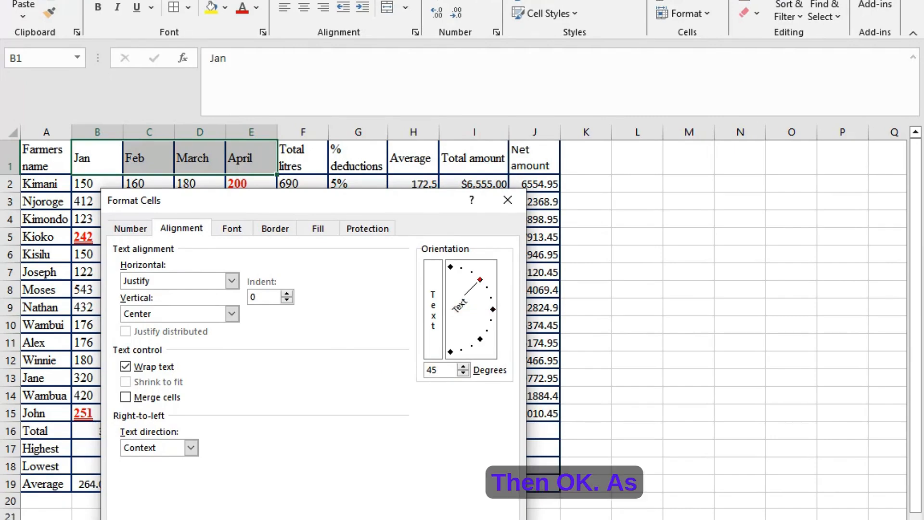
click(408, 519)
click(369, 449)
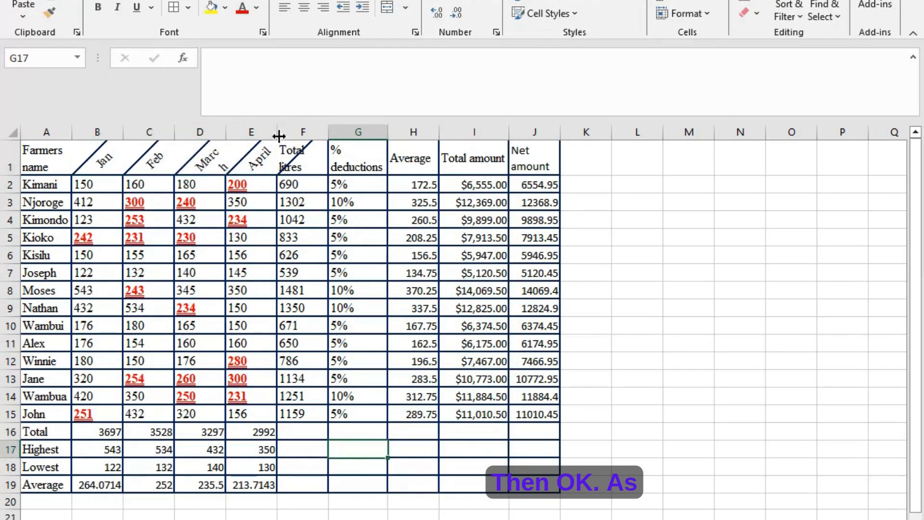
drag(277, 131, 291, 133)
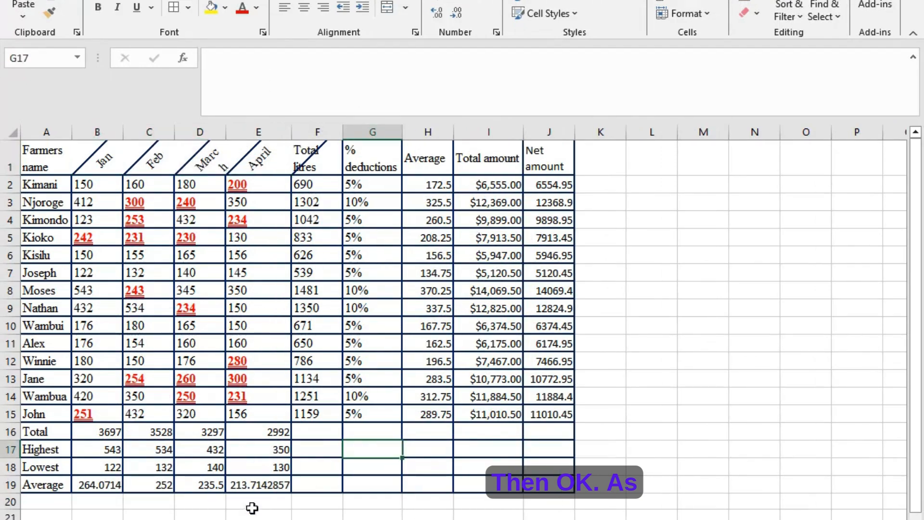
- Switch to the Word exercise and review the twelve required tasks and the farmers' table against the finished work
key(alt+Tab)
scroll(334, 371, down, 5)
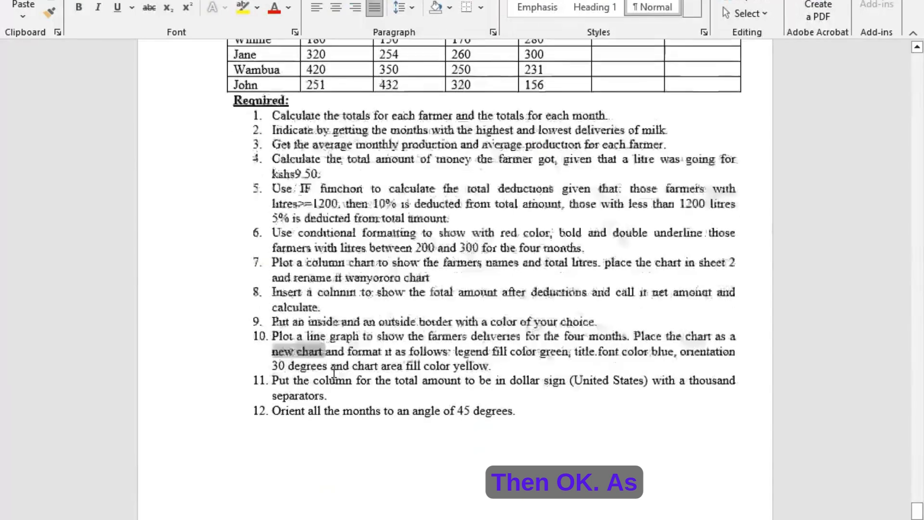
scroll(334, 371, up, 4)
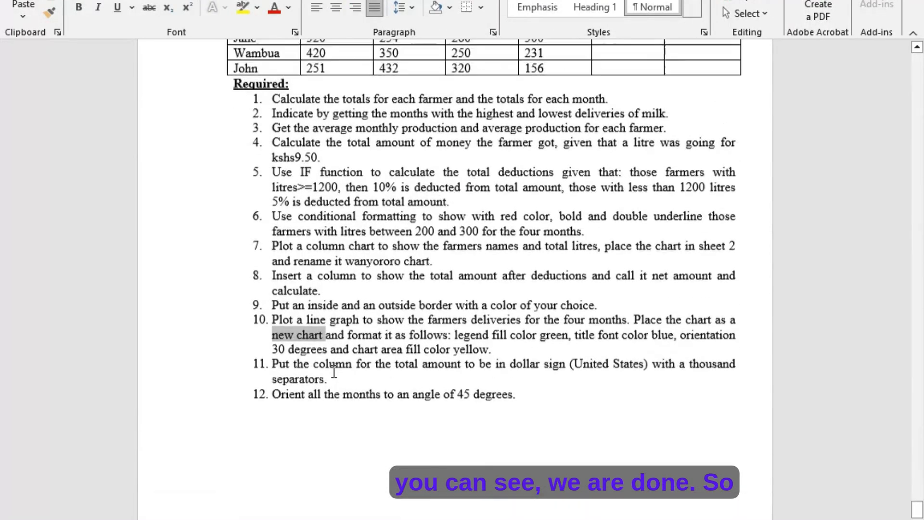
click(372, 367)
scroll(372, 366, up, 12)
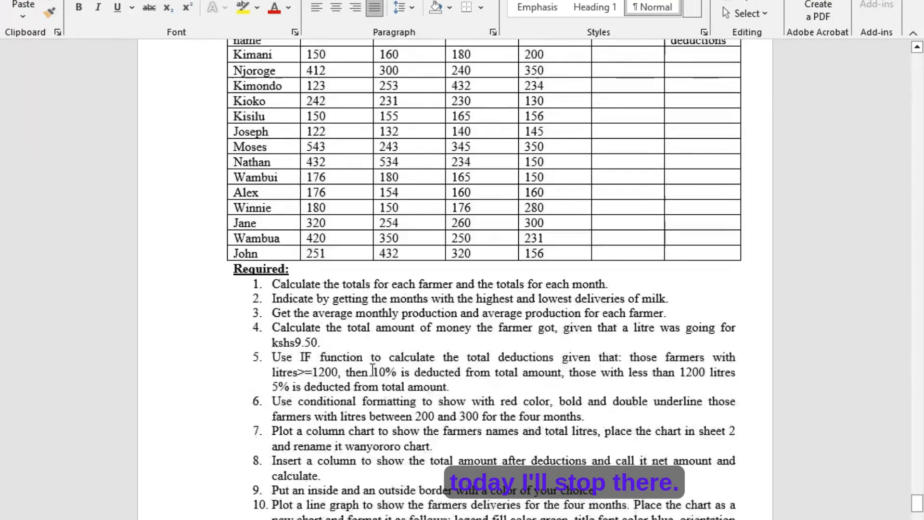
scroll(371, 369, down, 1)
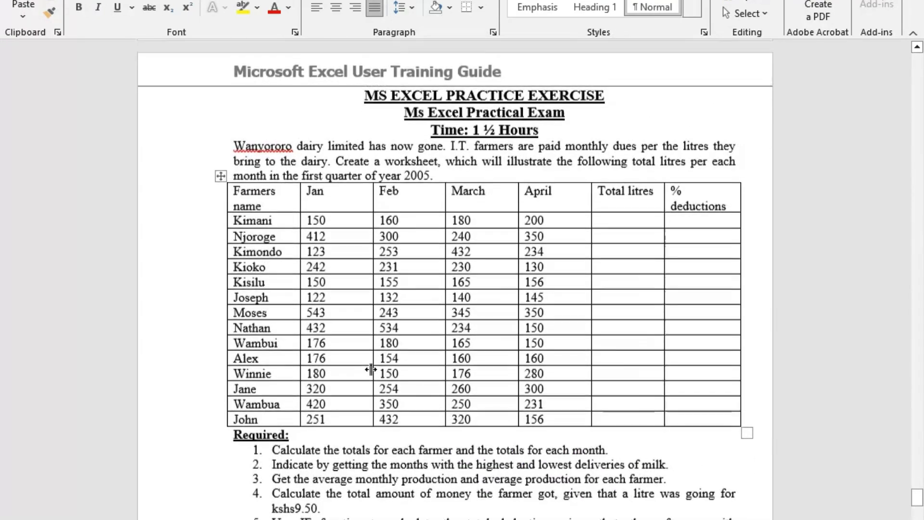